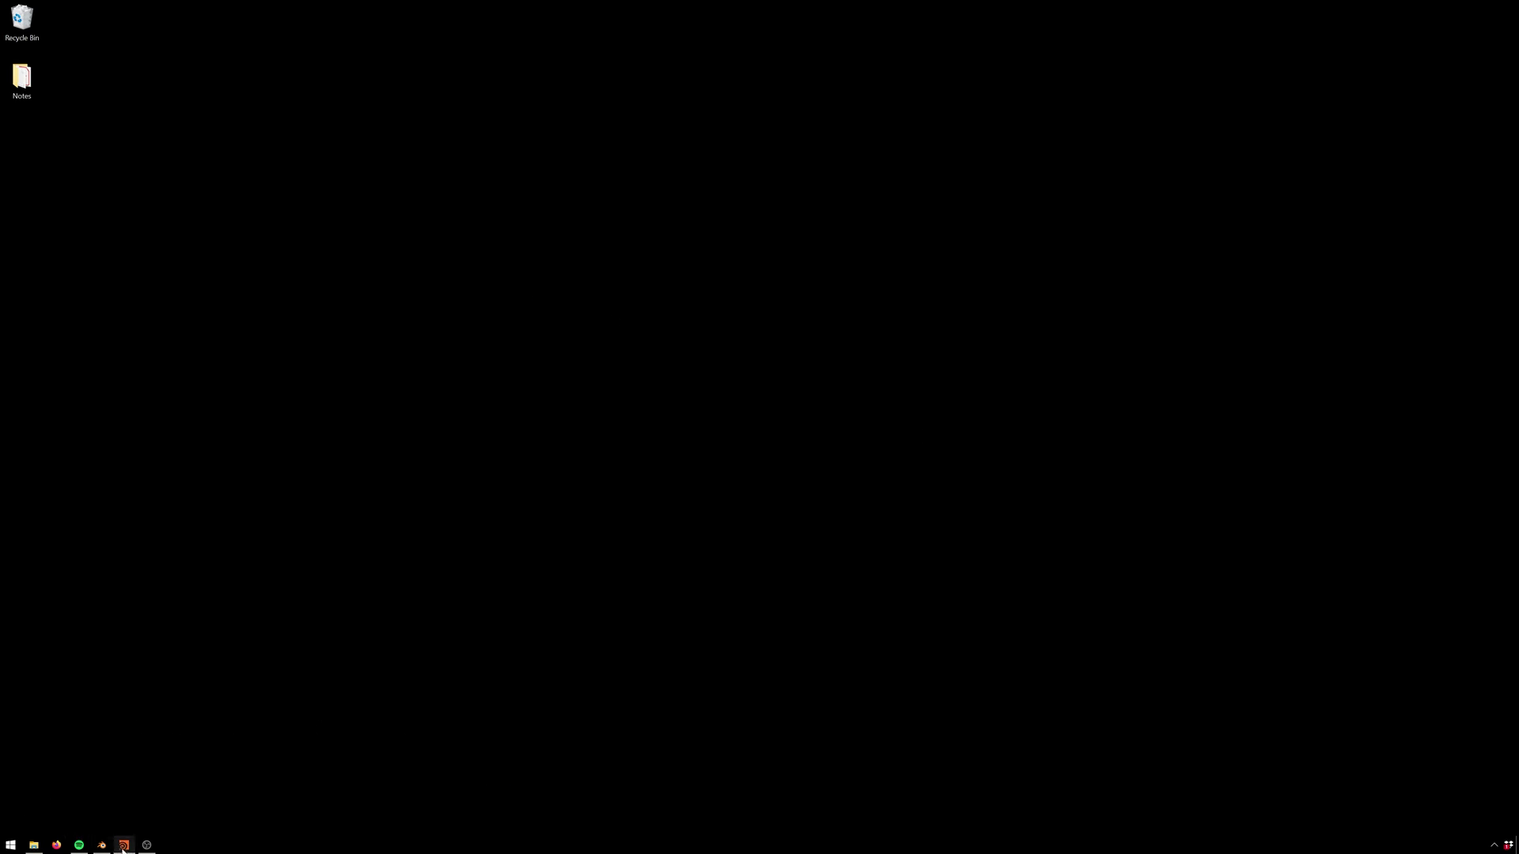
Step: Switch to Houdini, go up to /obj and dive into the pyro_import network
click(124, 845)
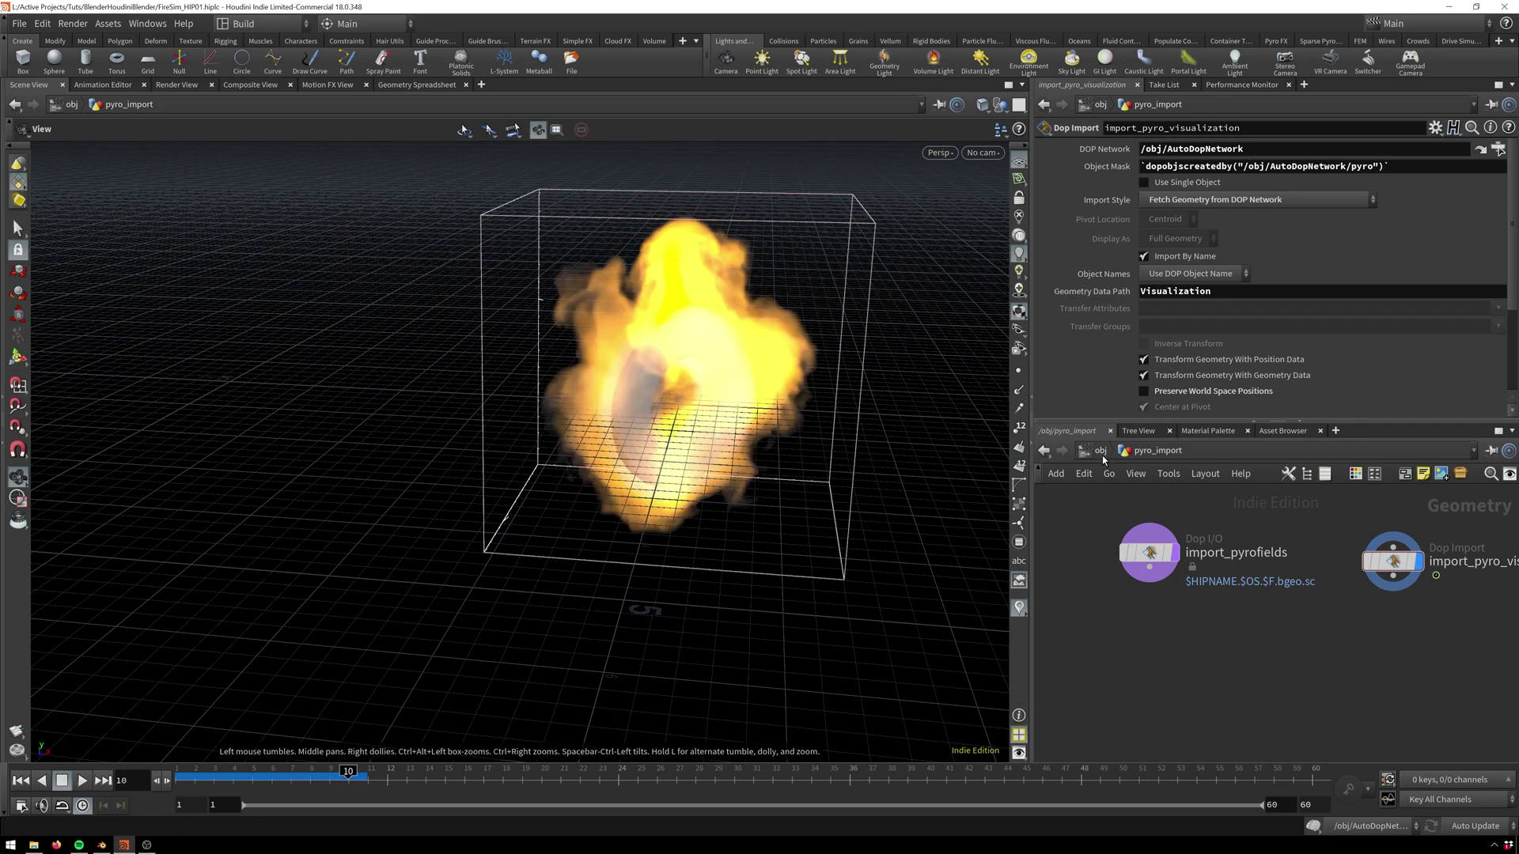
key(u)
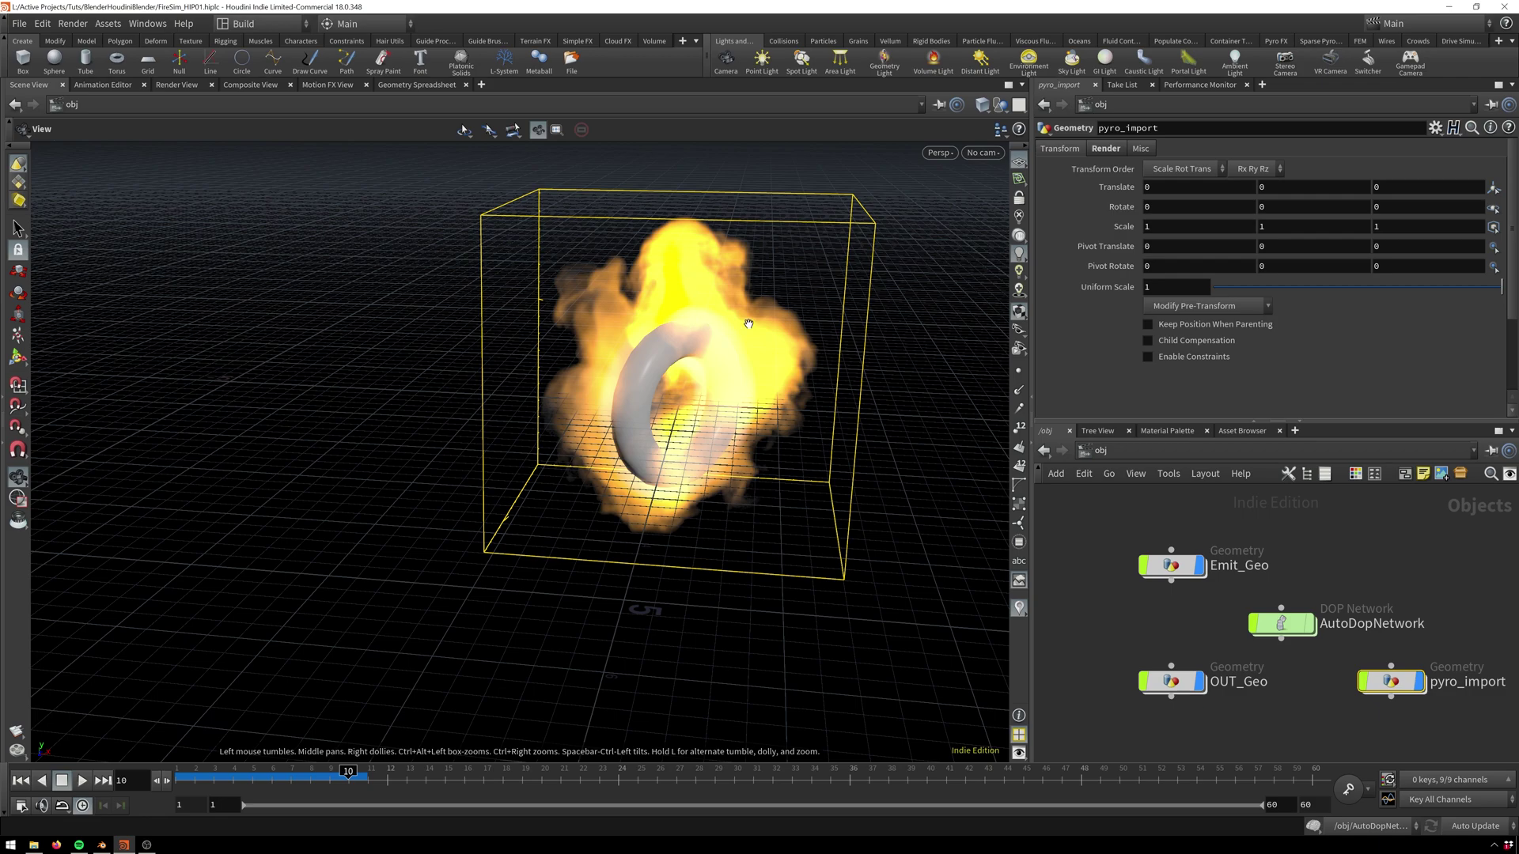
mouse_move(1390, 681)
double_click(1390, 681)
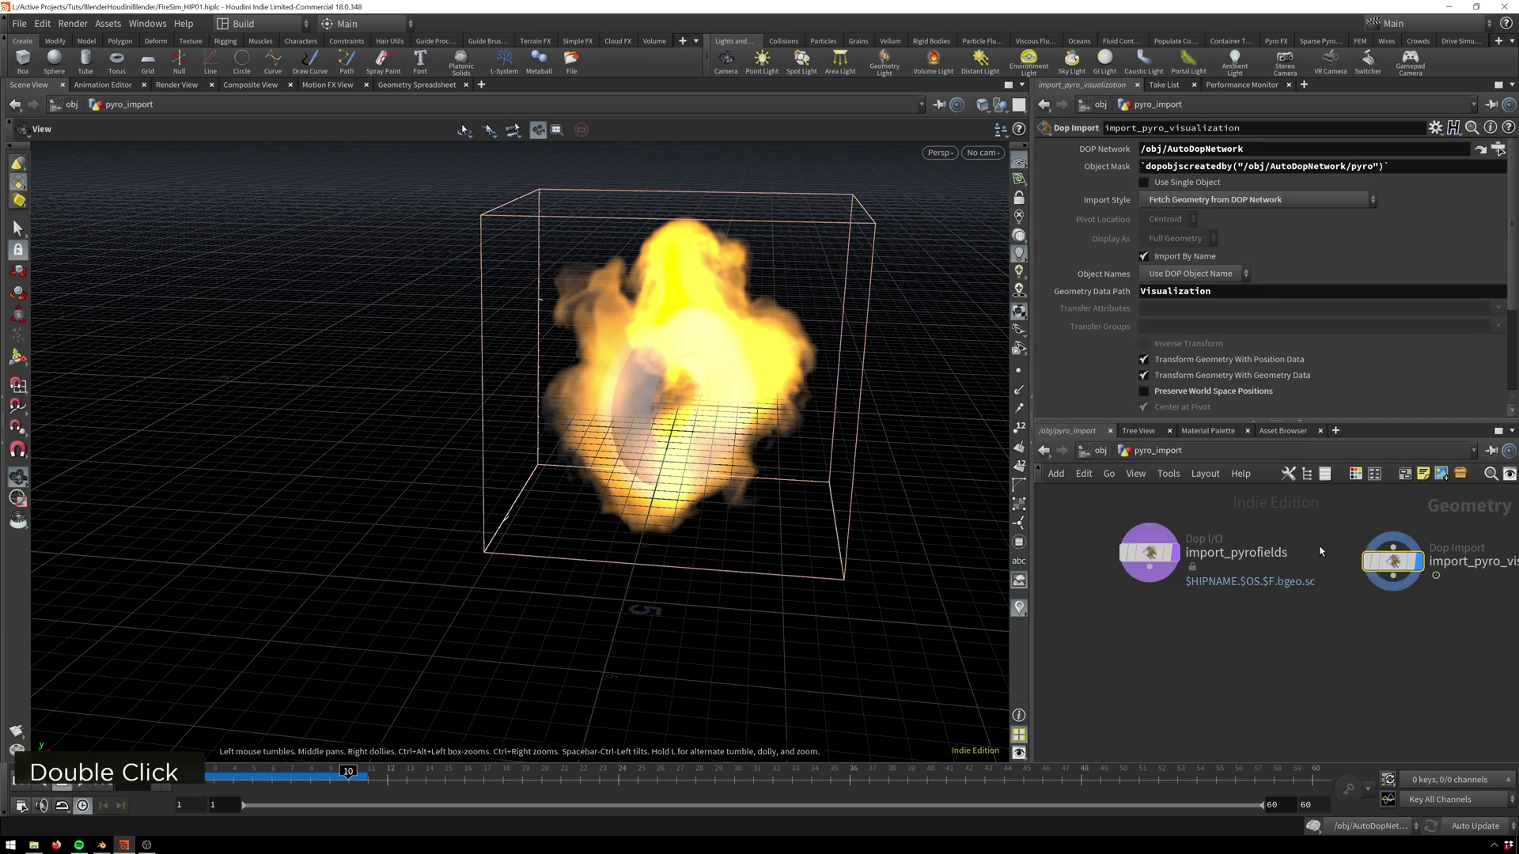
middle_click(1328, 617)
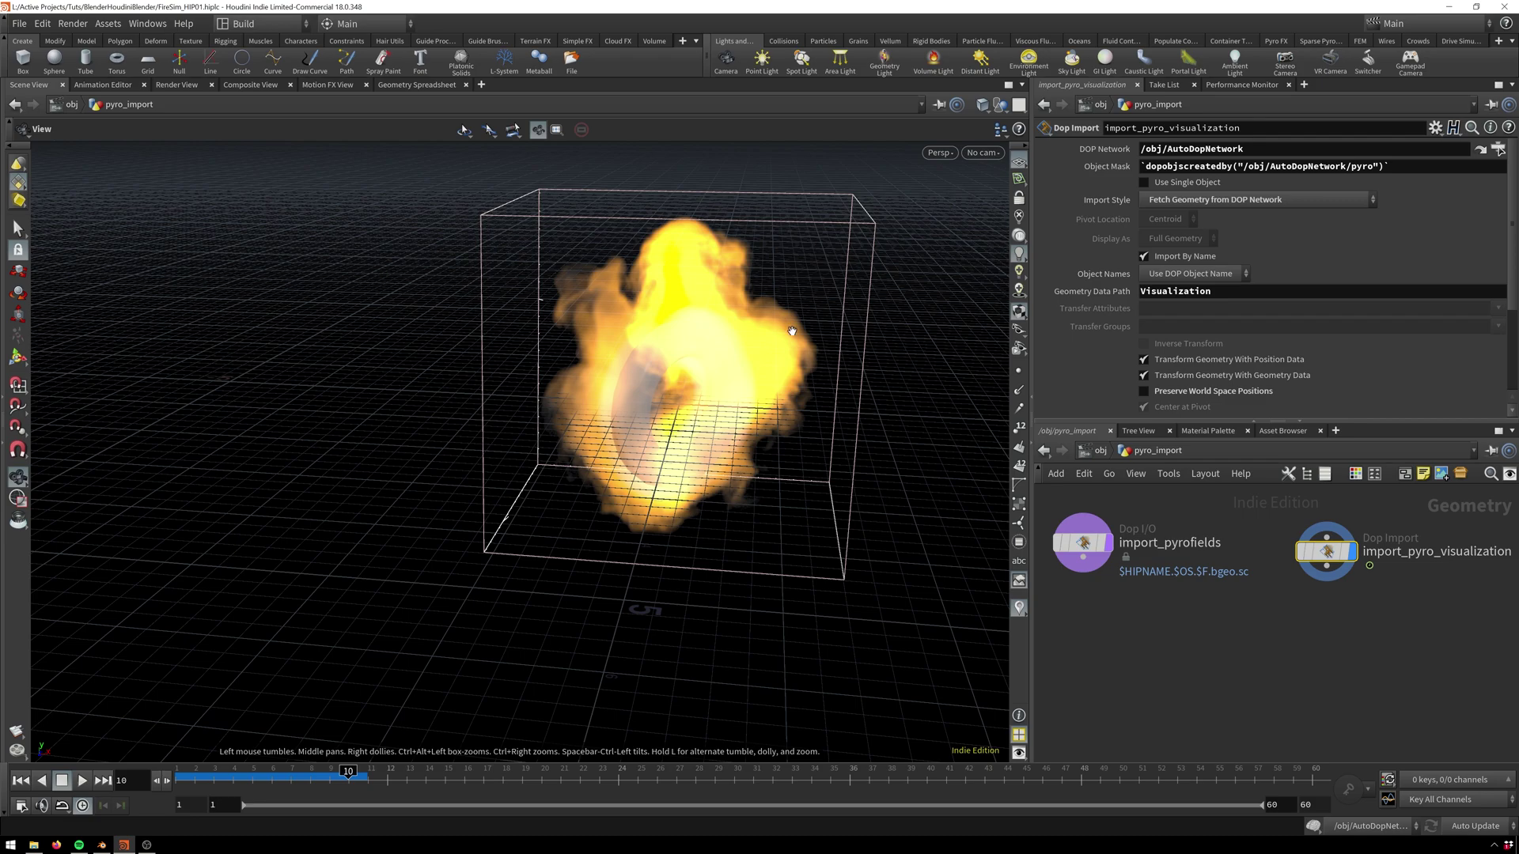
mouse_move(1331, 551)
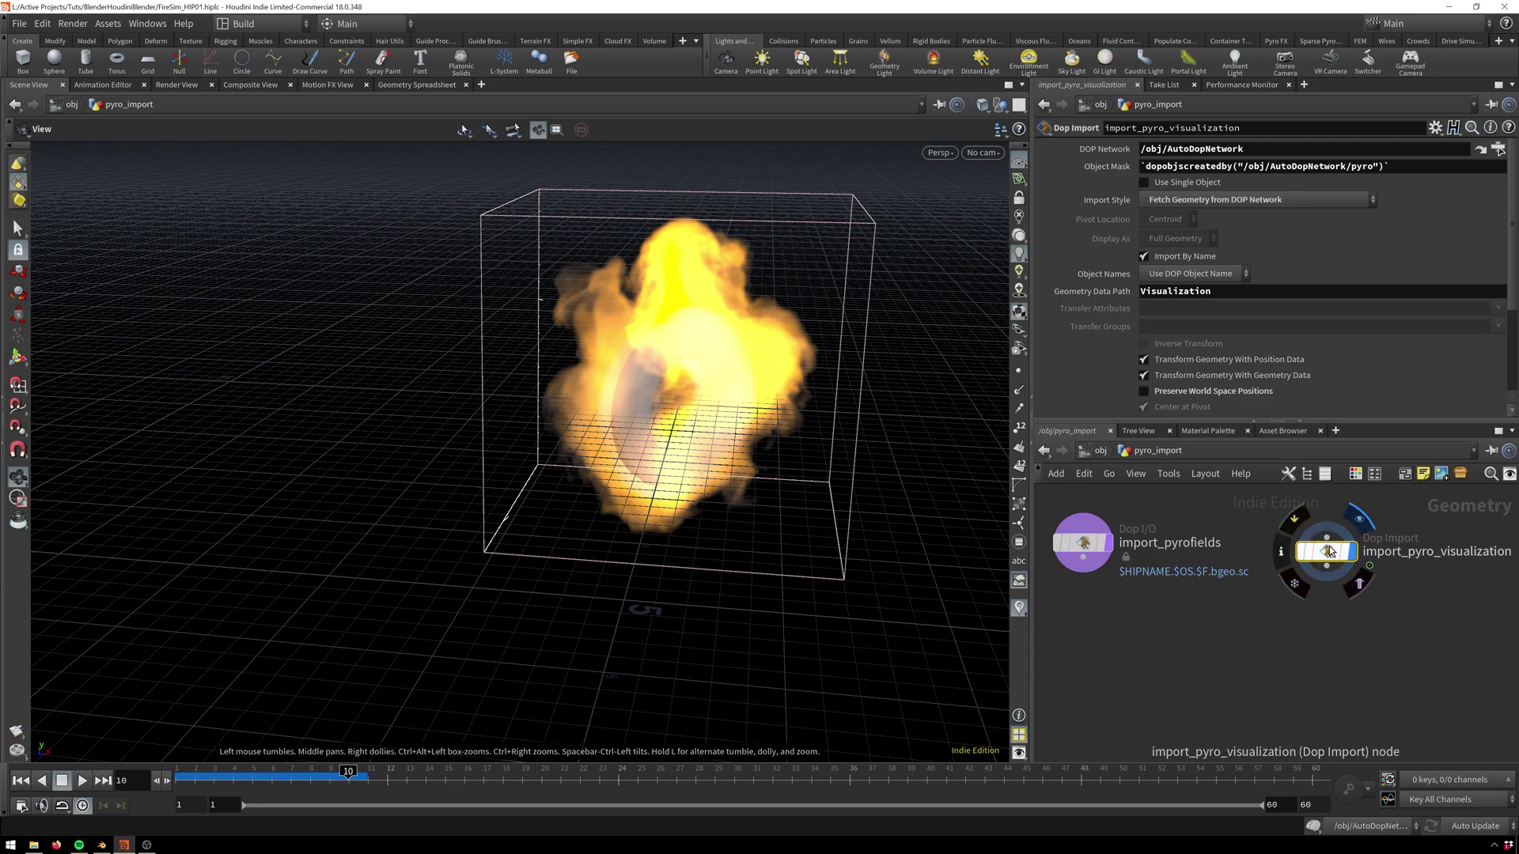
Step: Add a Convert VDB node under import_pyro_visualization with Convert To set to VDB
key(Tab)
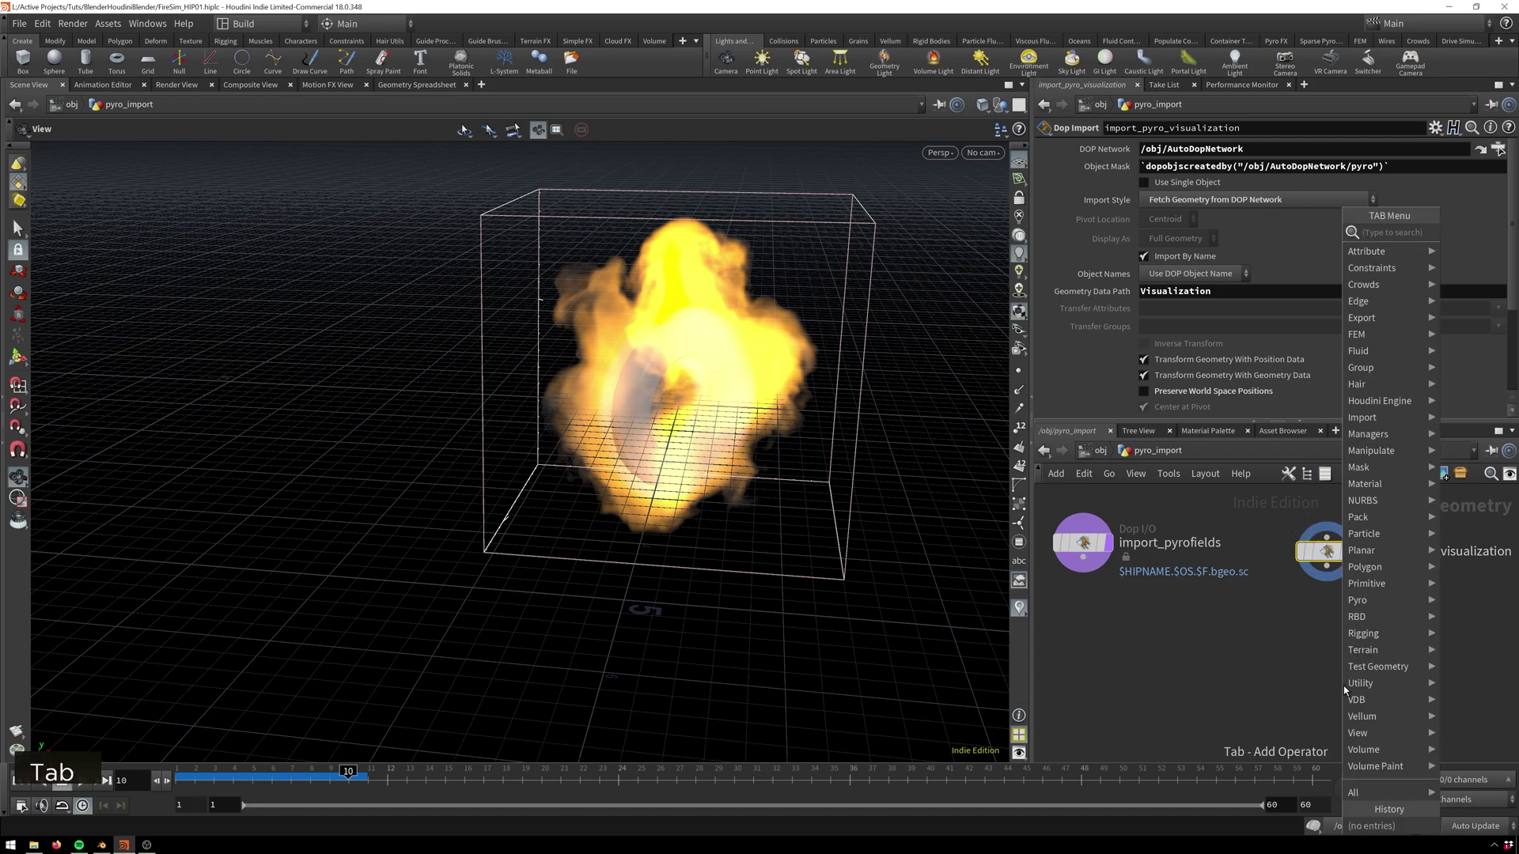
text(converver)
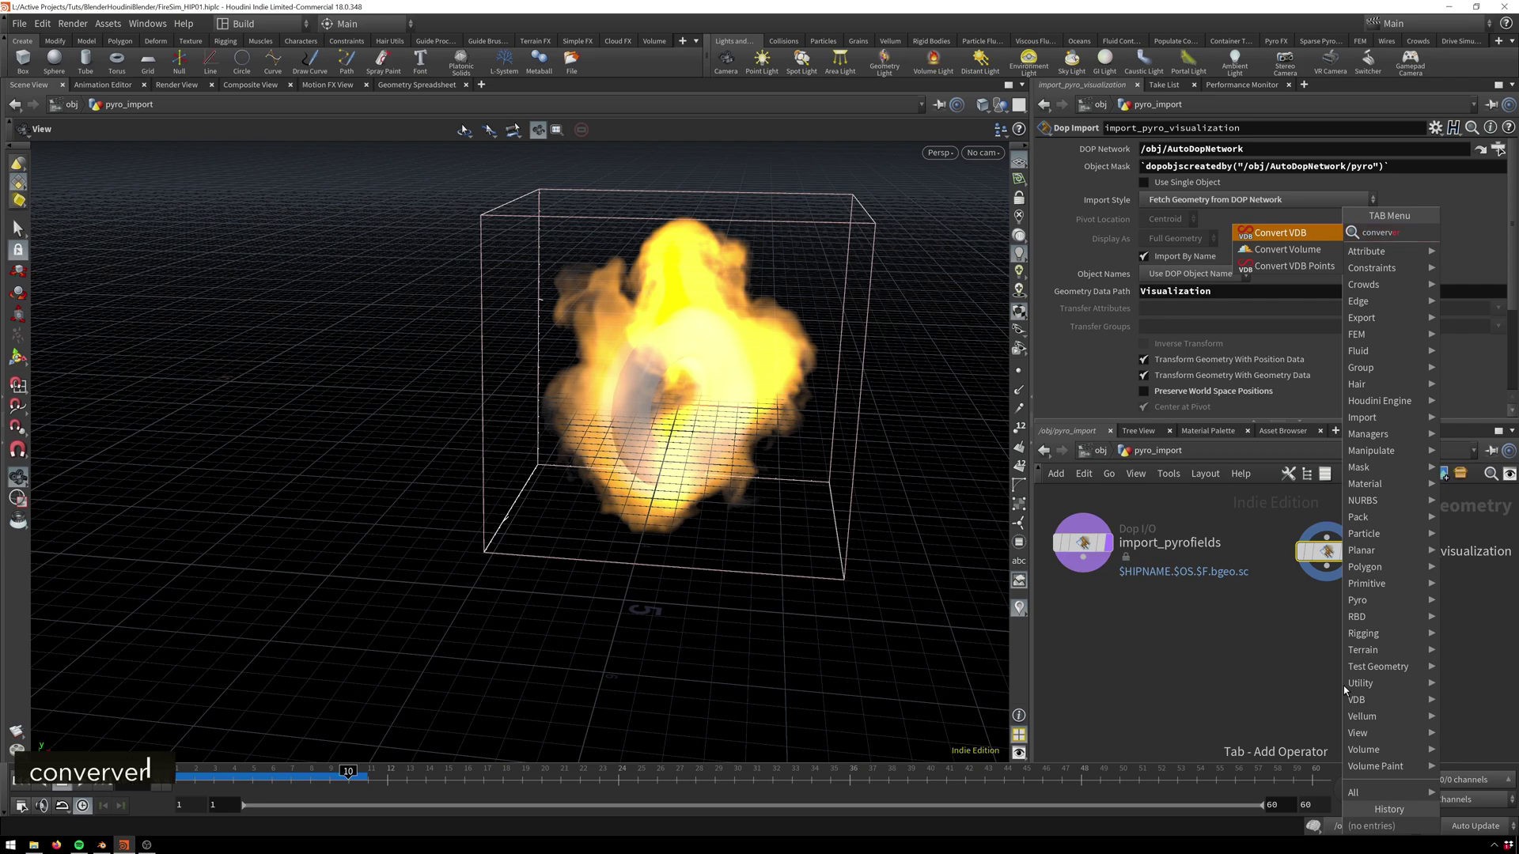
key(shift+Return)
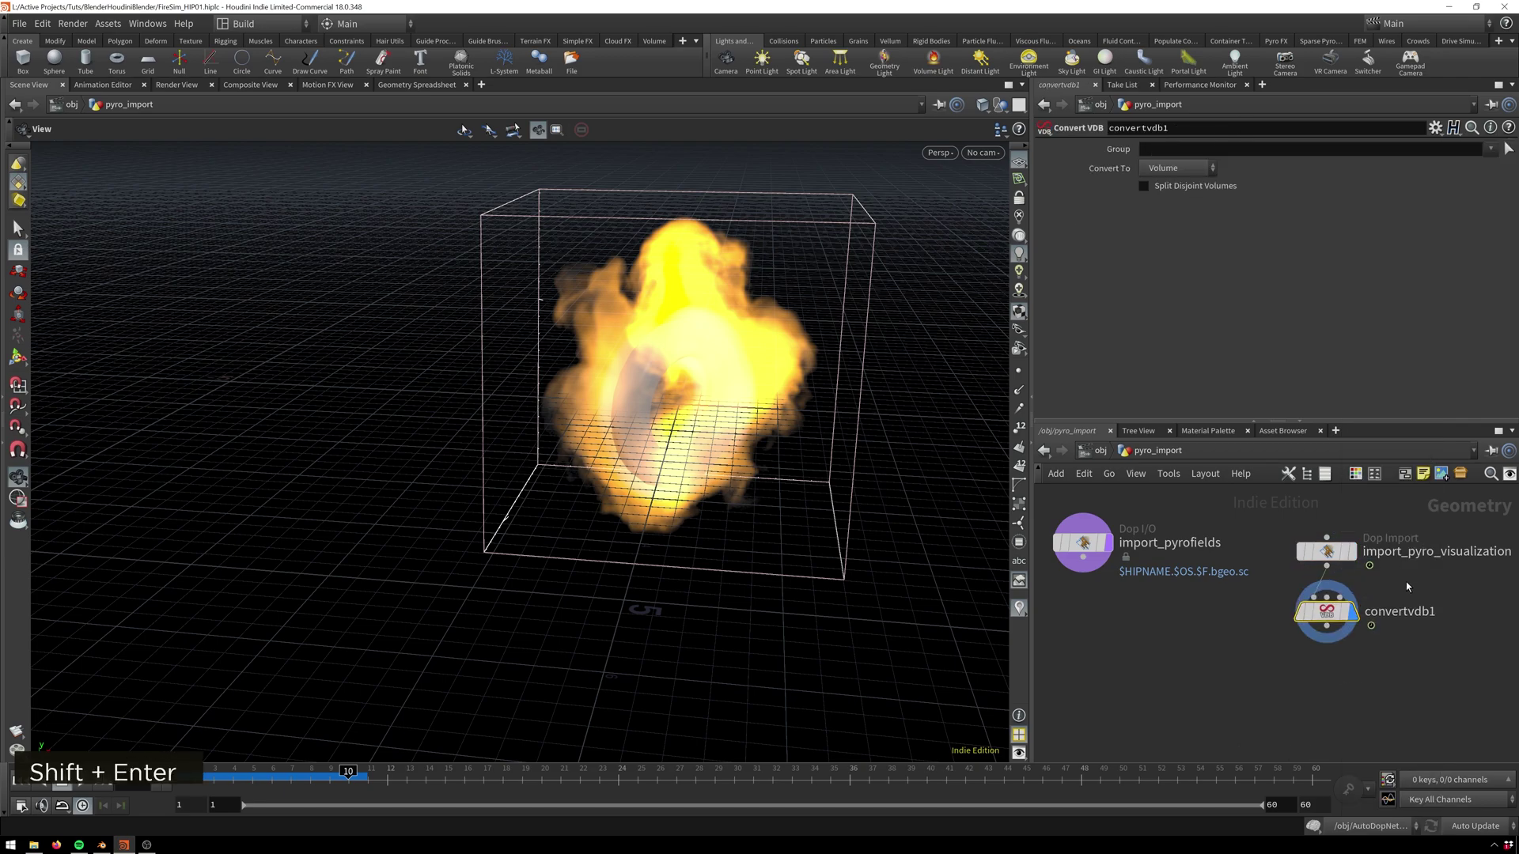
click(1179, 167)
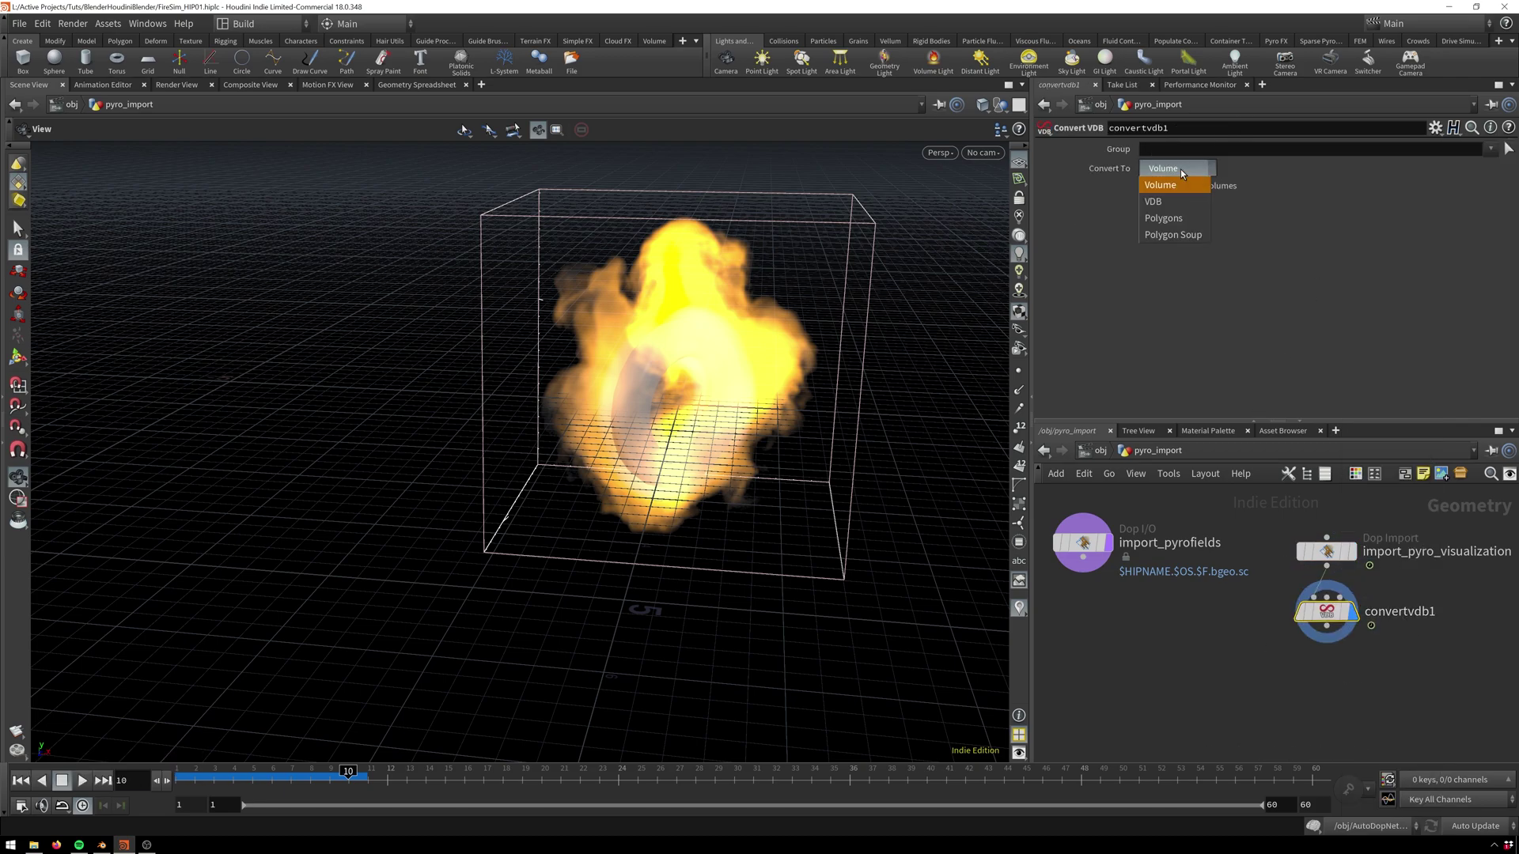
click(1189, 207)
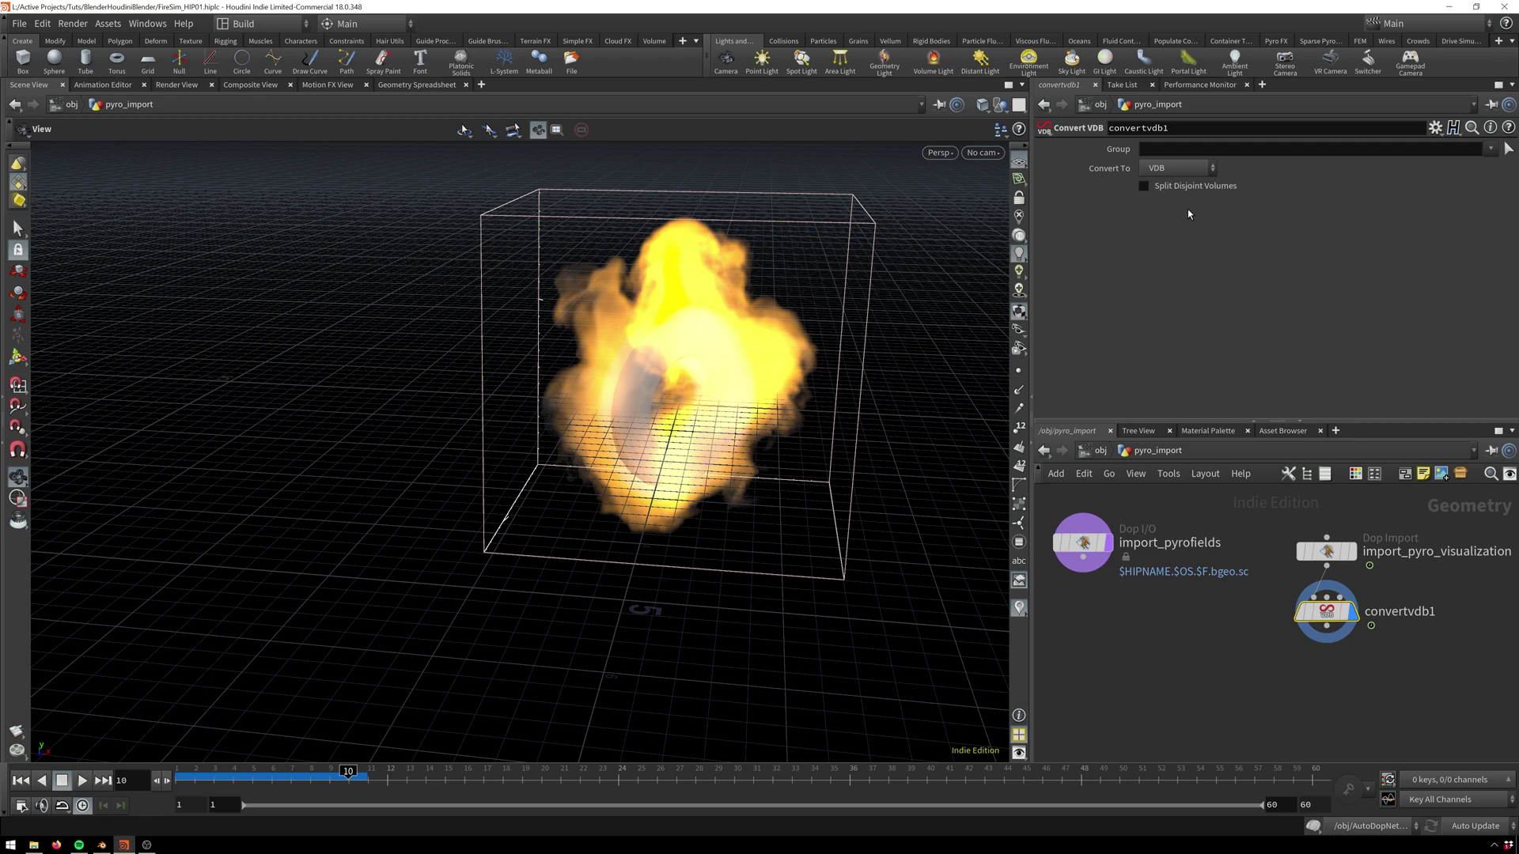
Step: Limit the Convert VDB Group to the density, heat and temperature fields
click(1491, 148)
click(1460, 188)
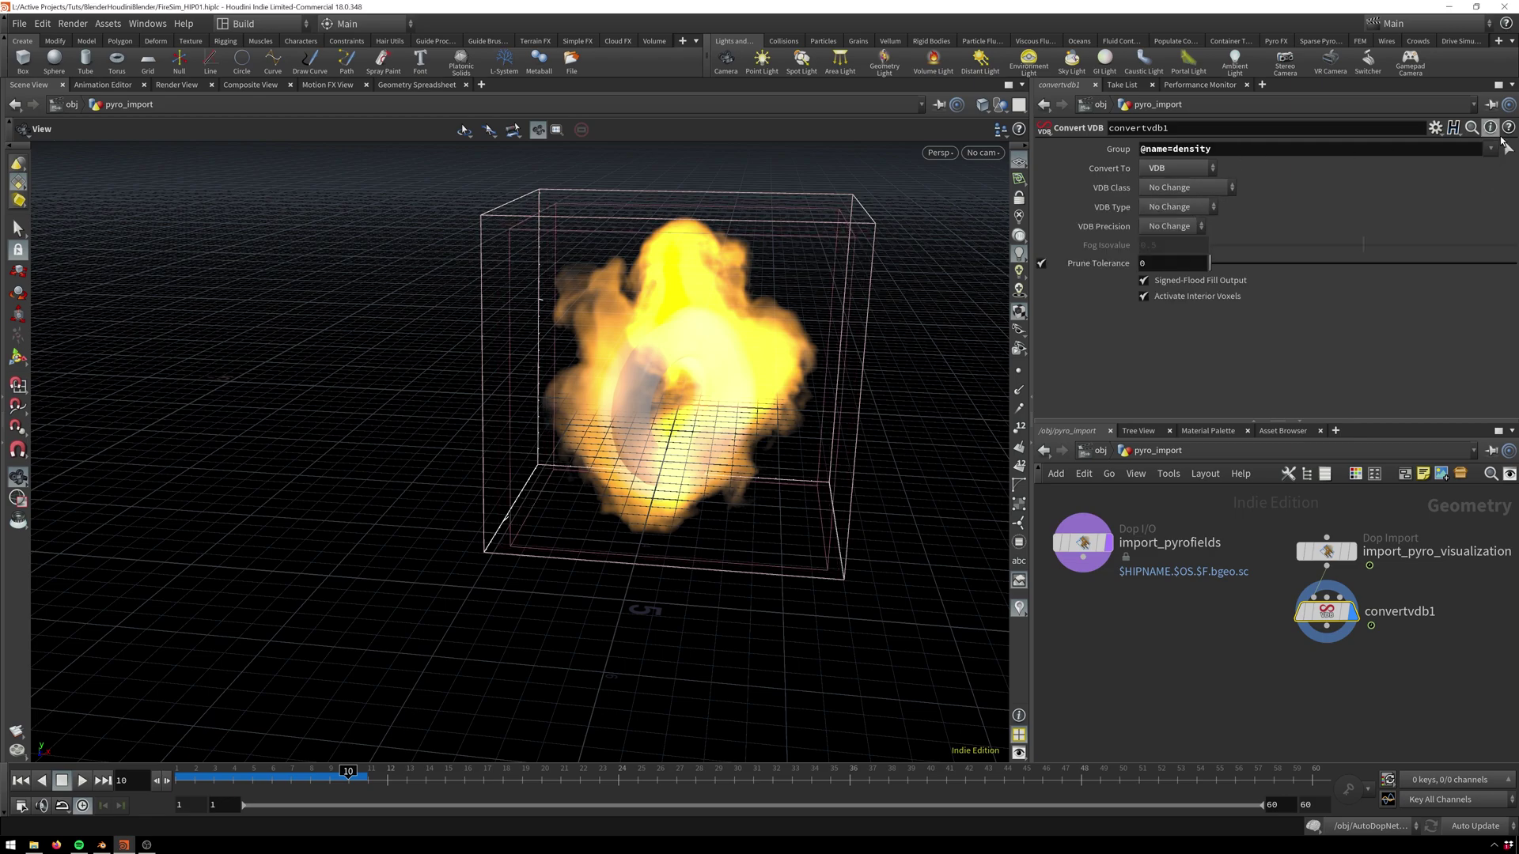
click(1491, 149)
click(1460, 202)
click(1491, 149)
click(1459, 227)
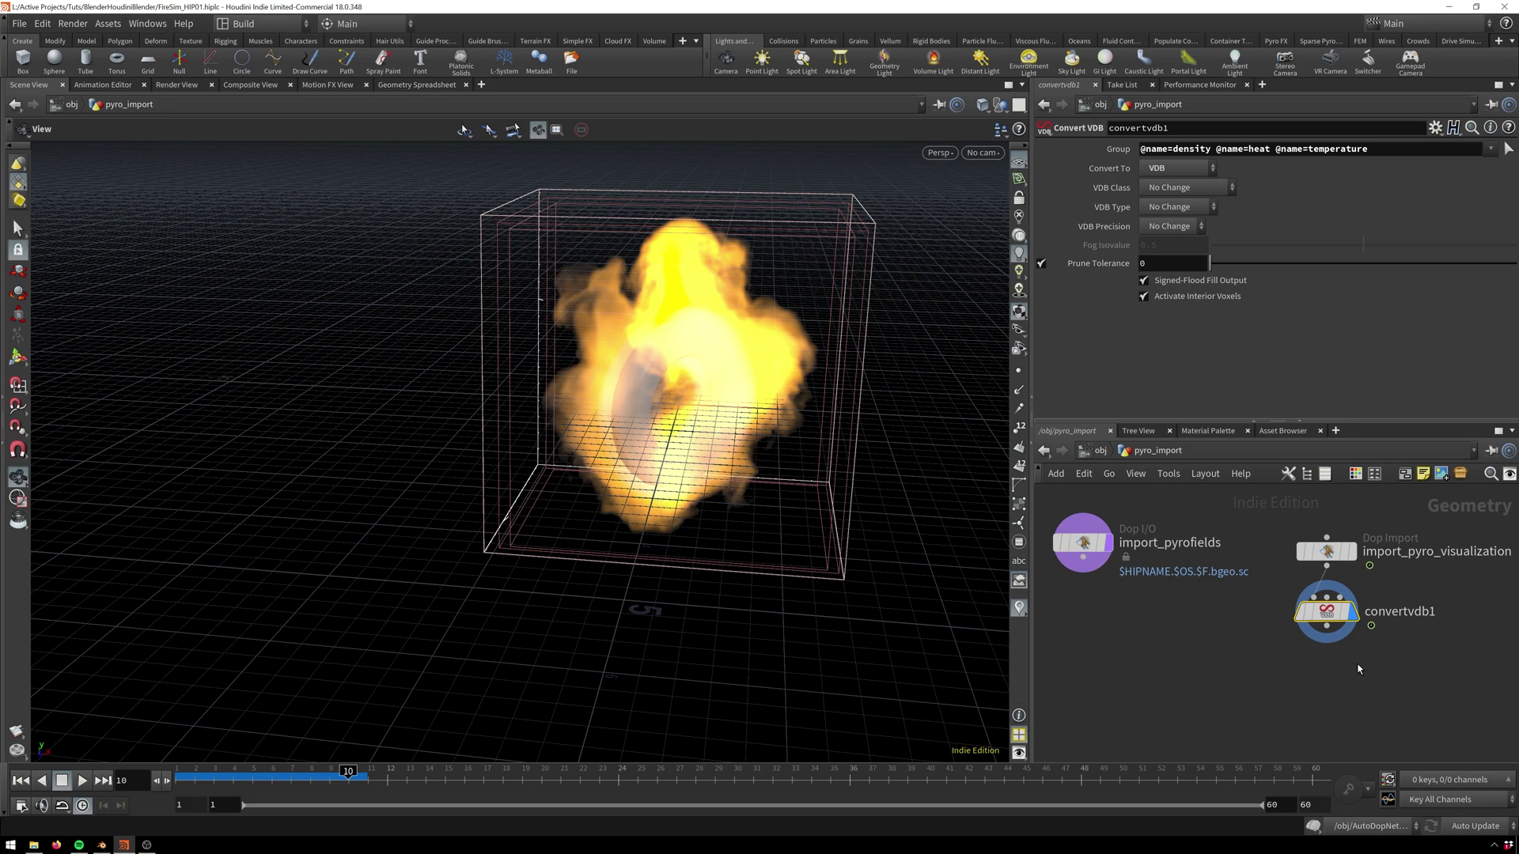
Step: Add a File Cache node below convertvdb1
key(Tab)
text(file)
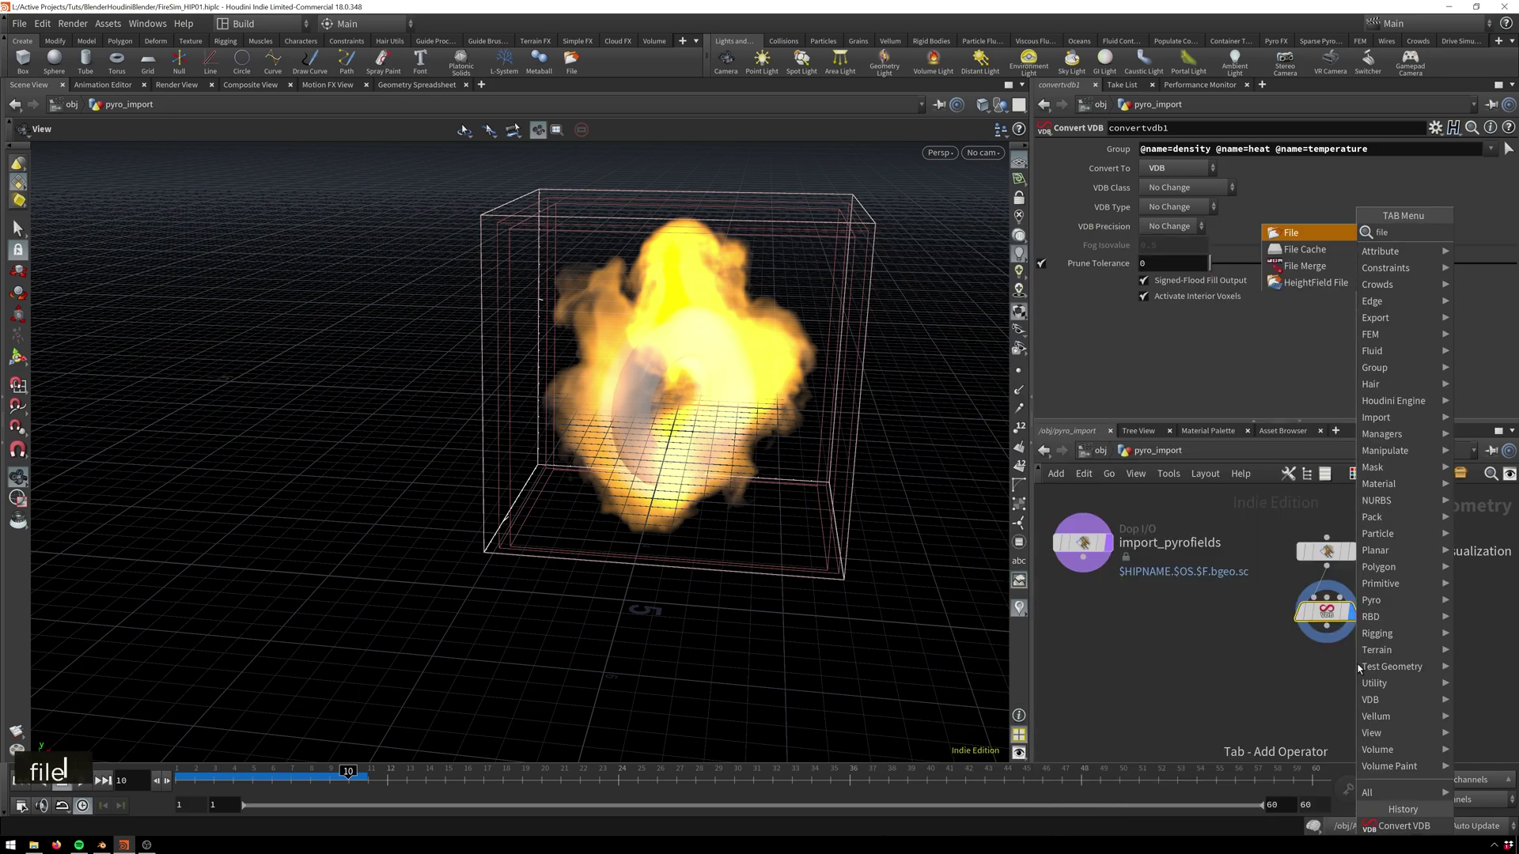
key(Down)
key(shift+Return)
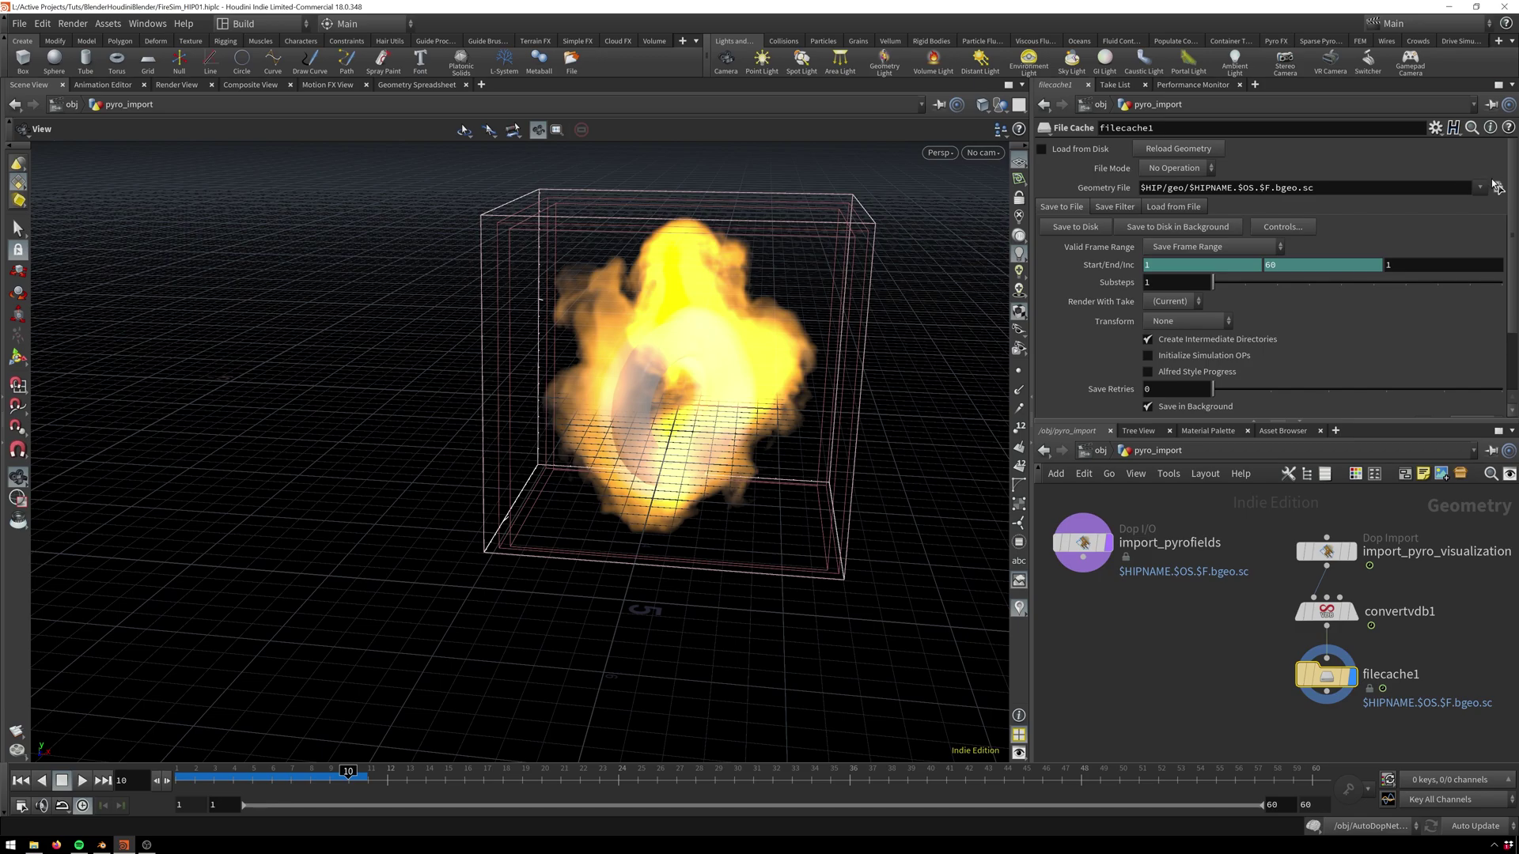
Step: Create a new VDBSequence folder in the File Cache's geometry file chooser
click(1499, 188)
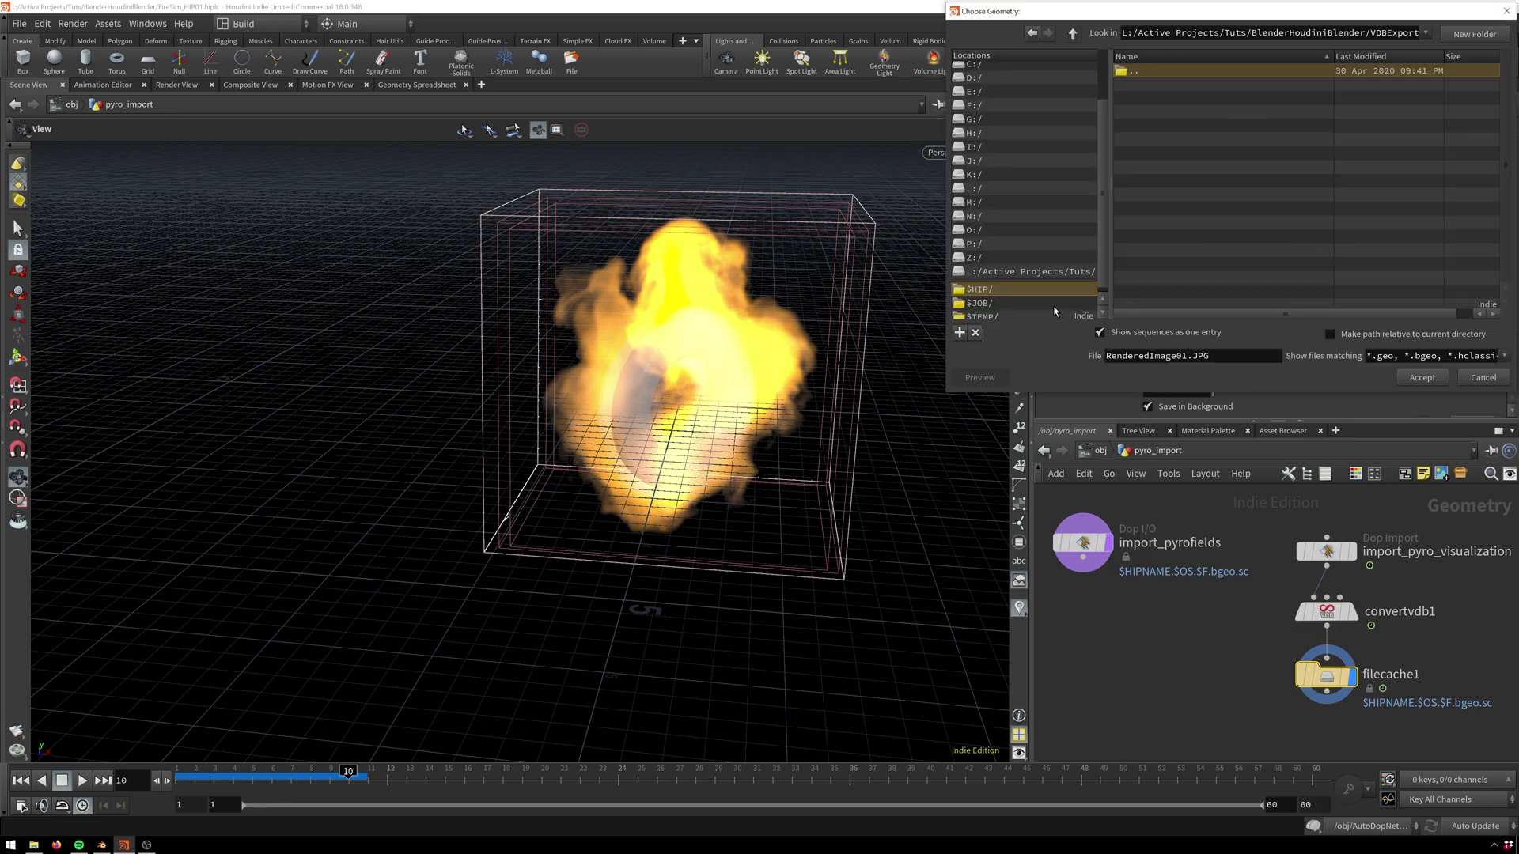
click(1475, 34)
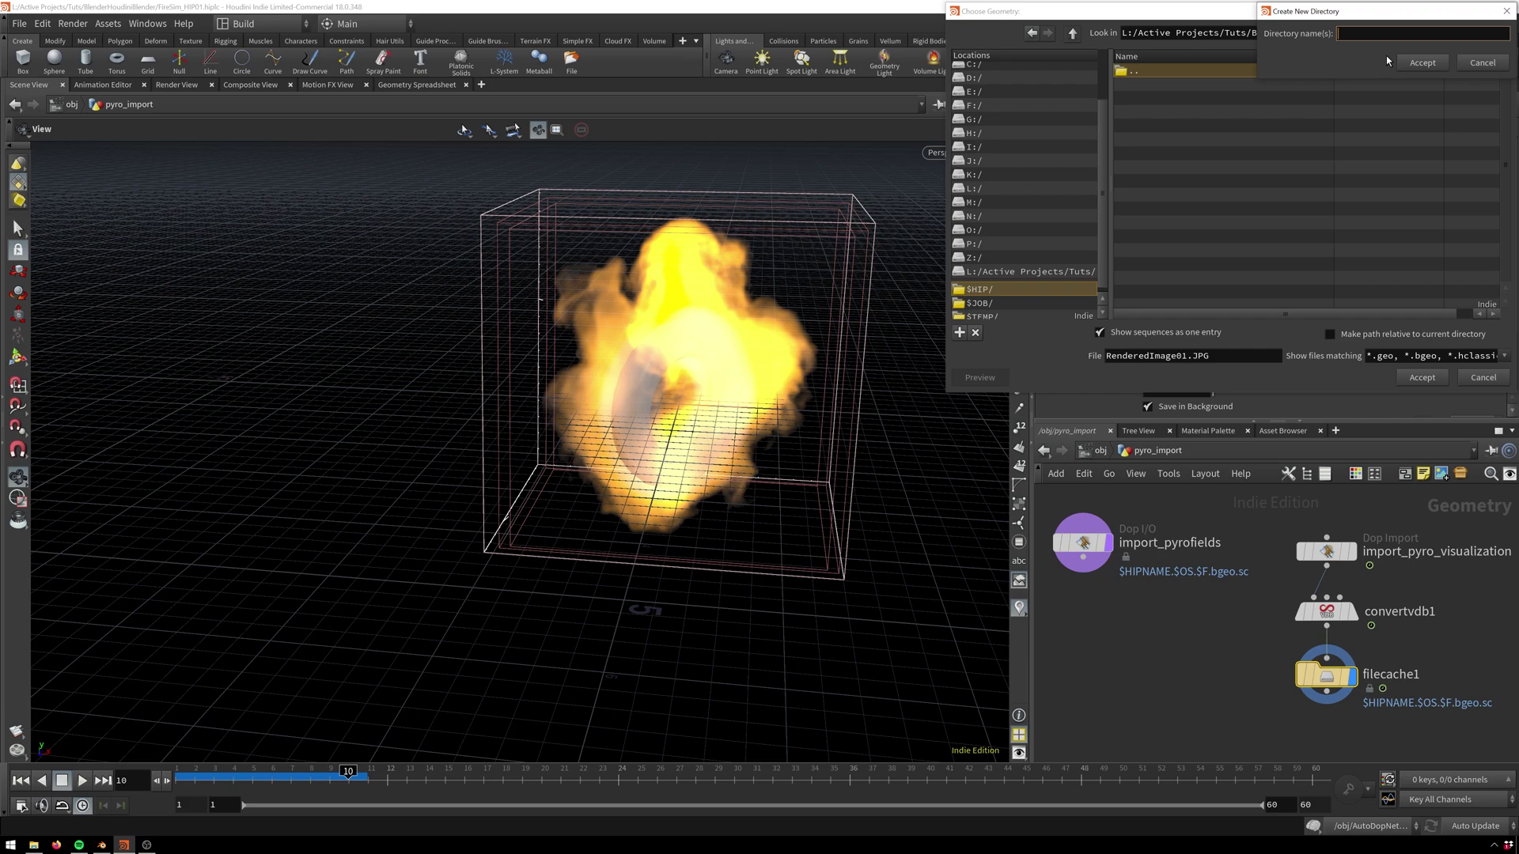
text(VDBSequence)
key(Return)
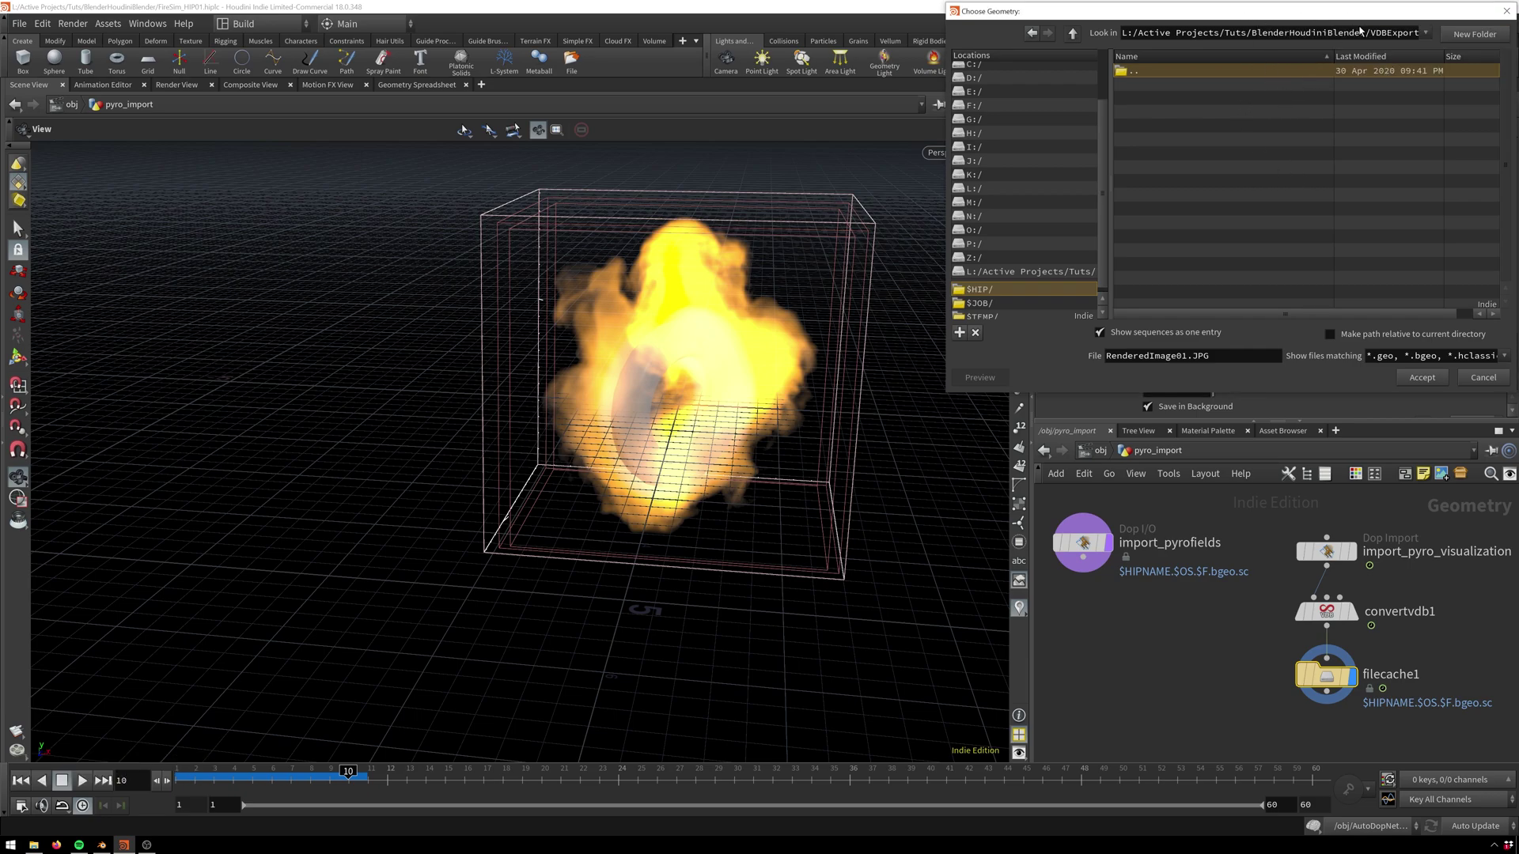
Step: Replace the cache file name with FireSim_$F4.VDB
click(1073, 38)
double_click(1147, 84)
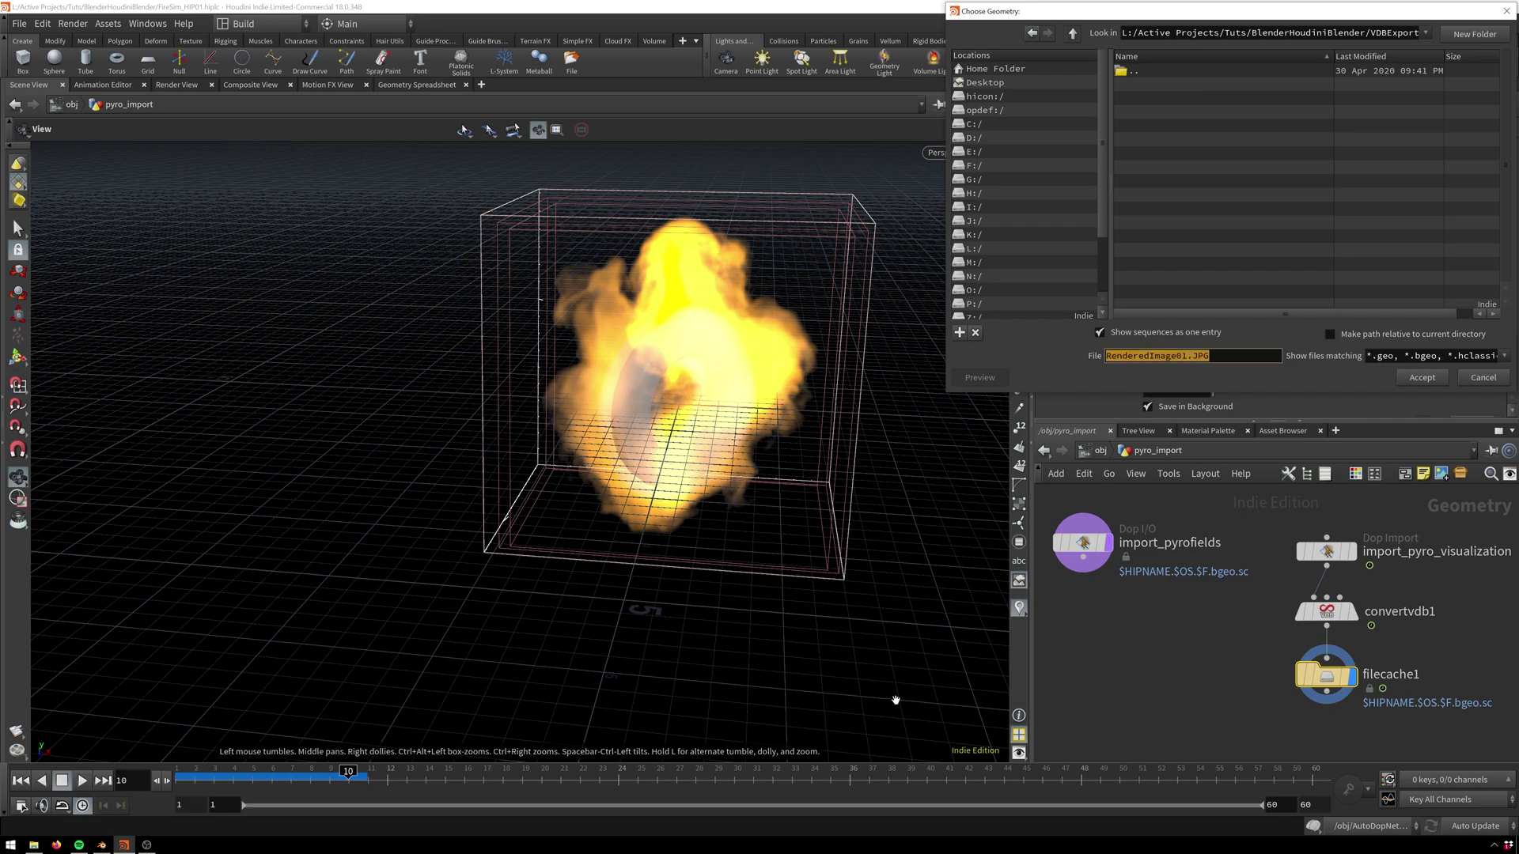
text(FireSim_)
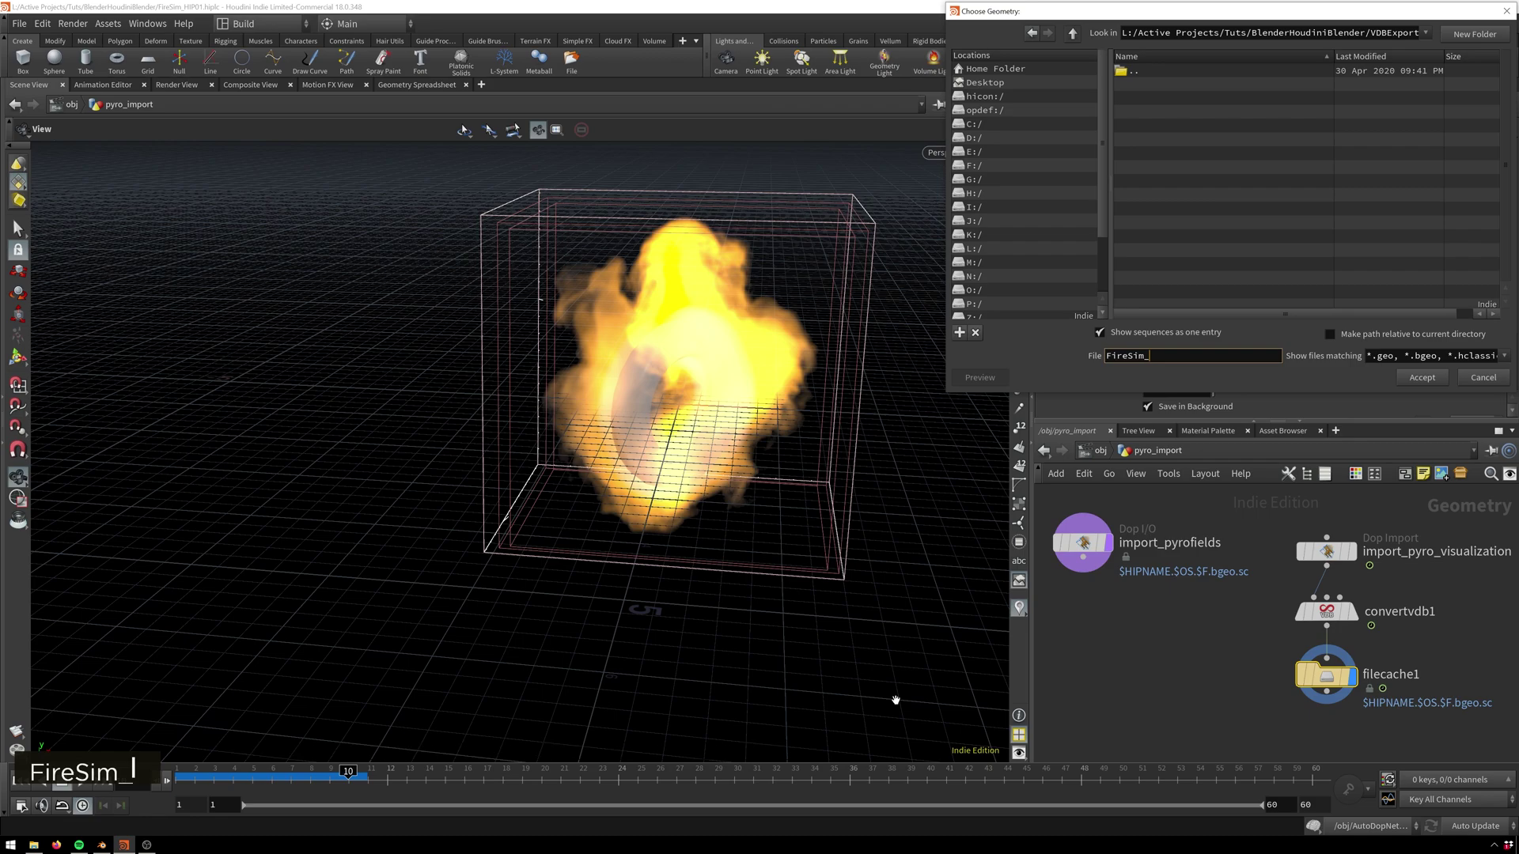
text($F)
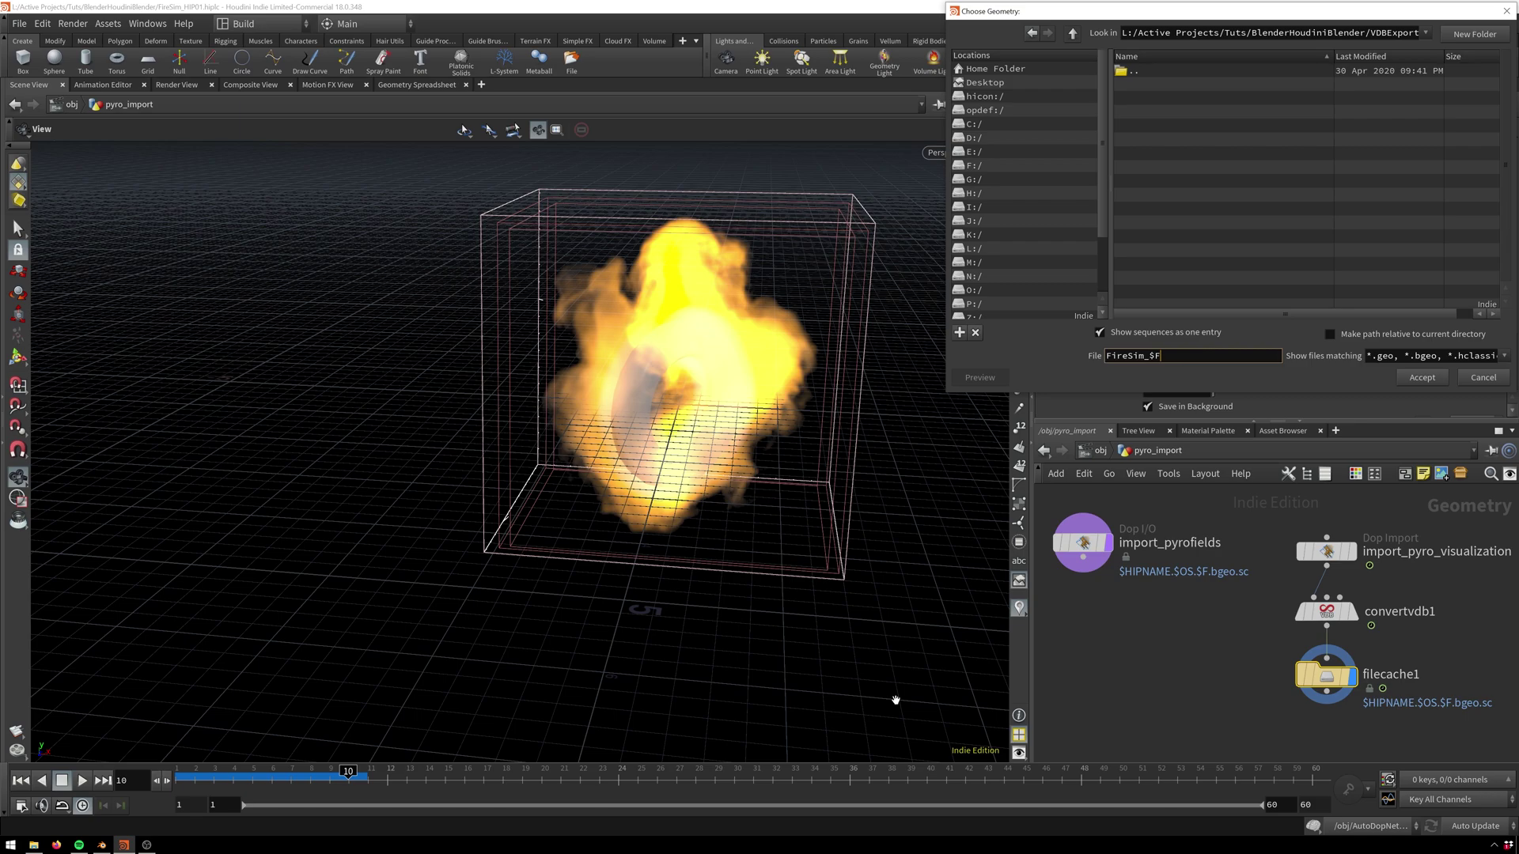
text(4)
text(.)
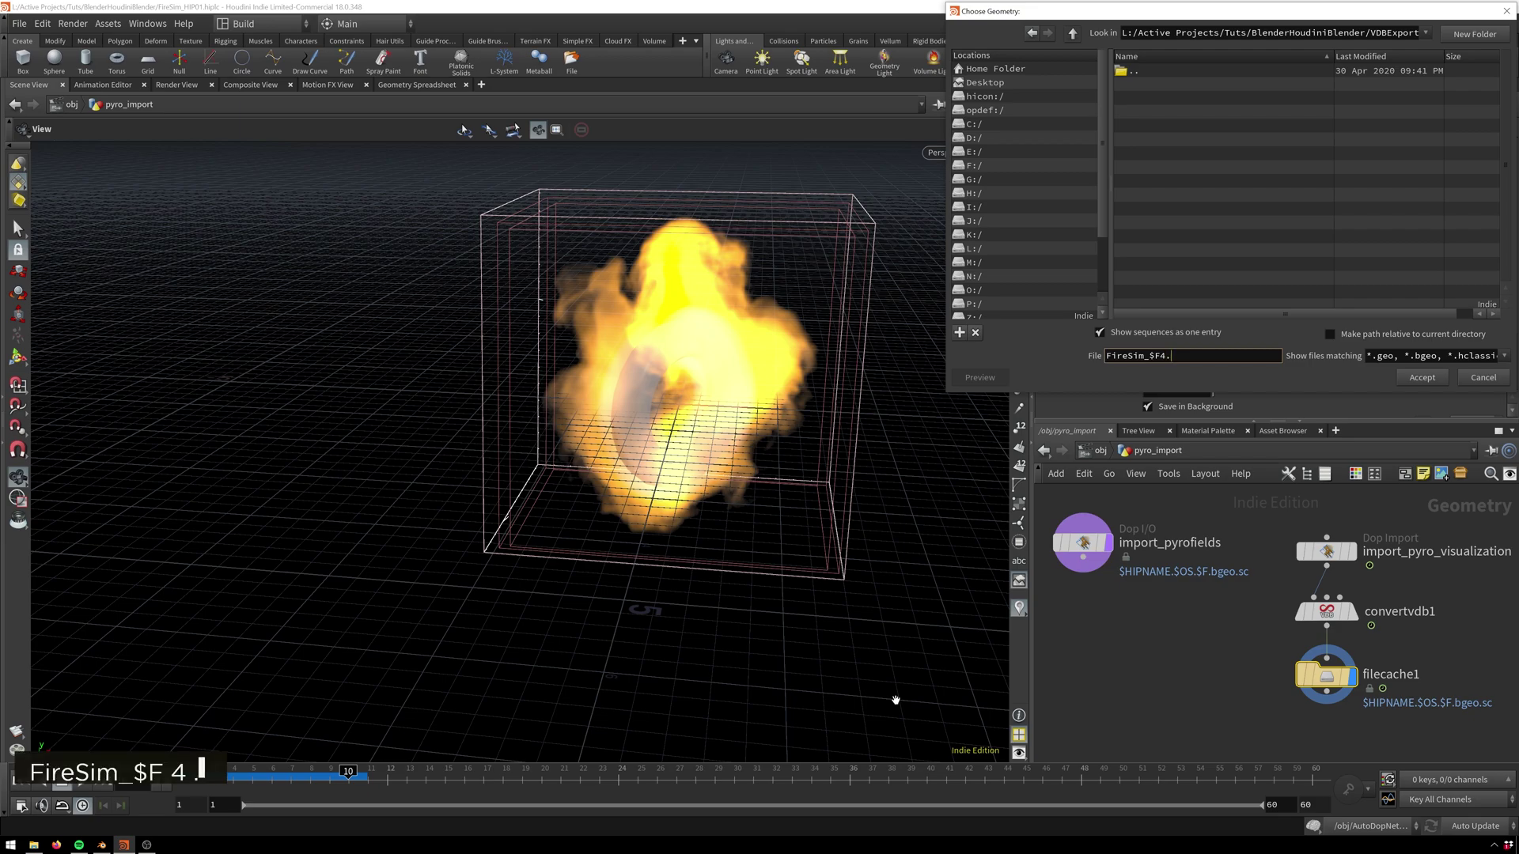
text(VDB)
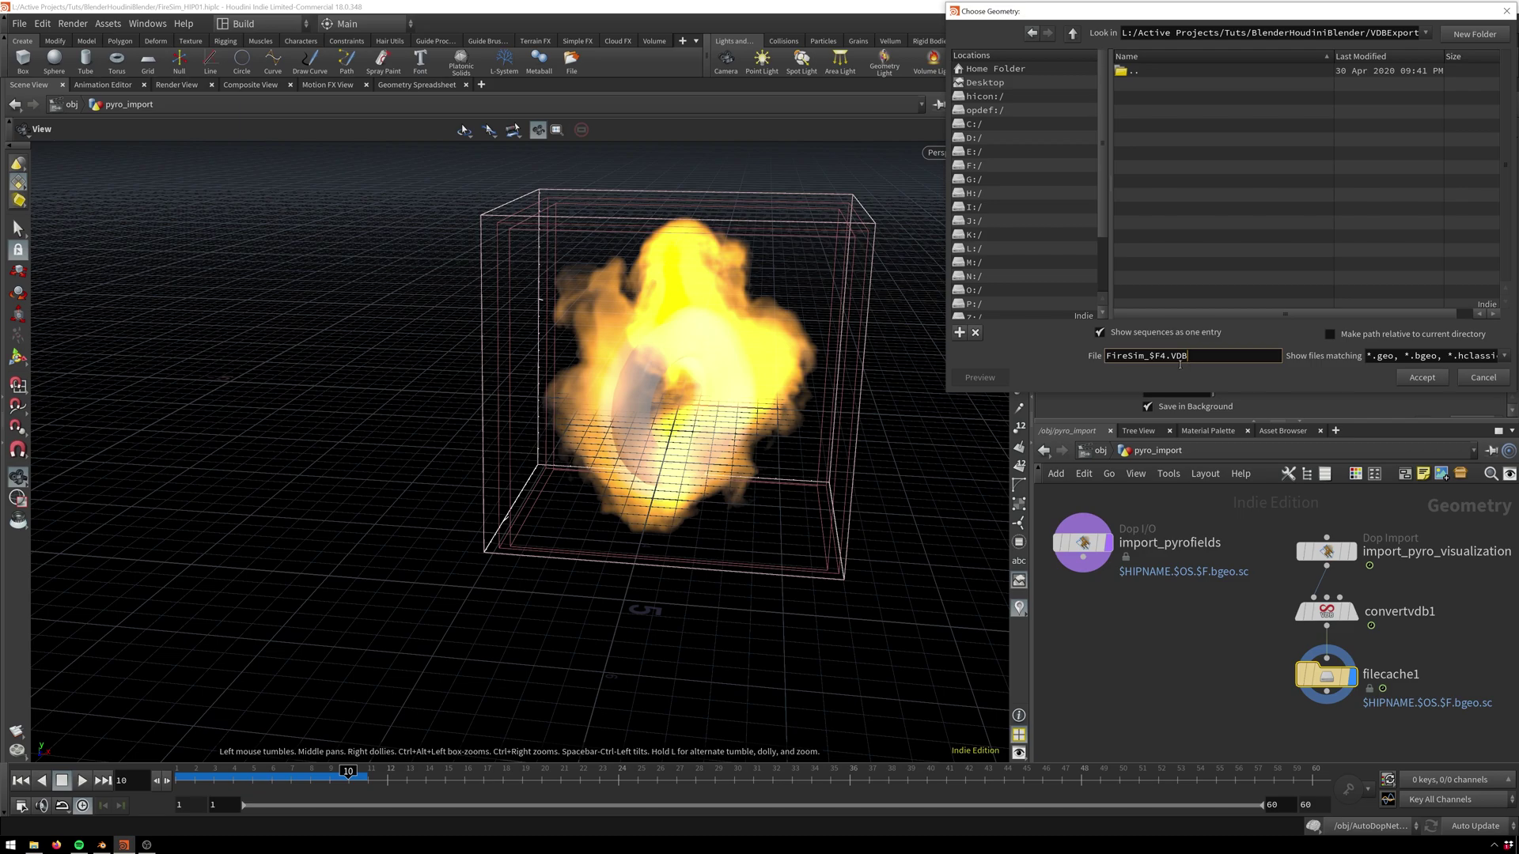
Step: Accept the FireSim_$F4.VDB path, write the cache partway, interrupt it, then switch to Blender
click(1432, 378)
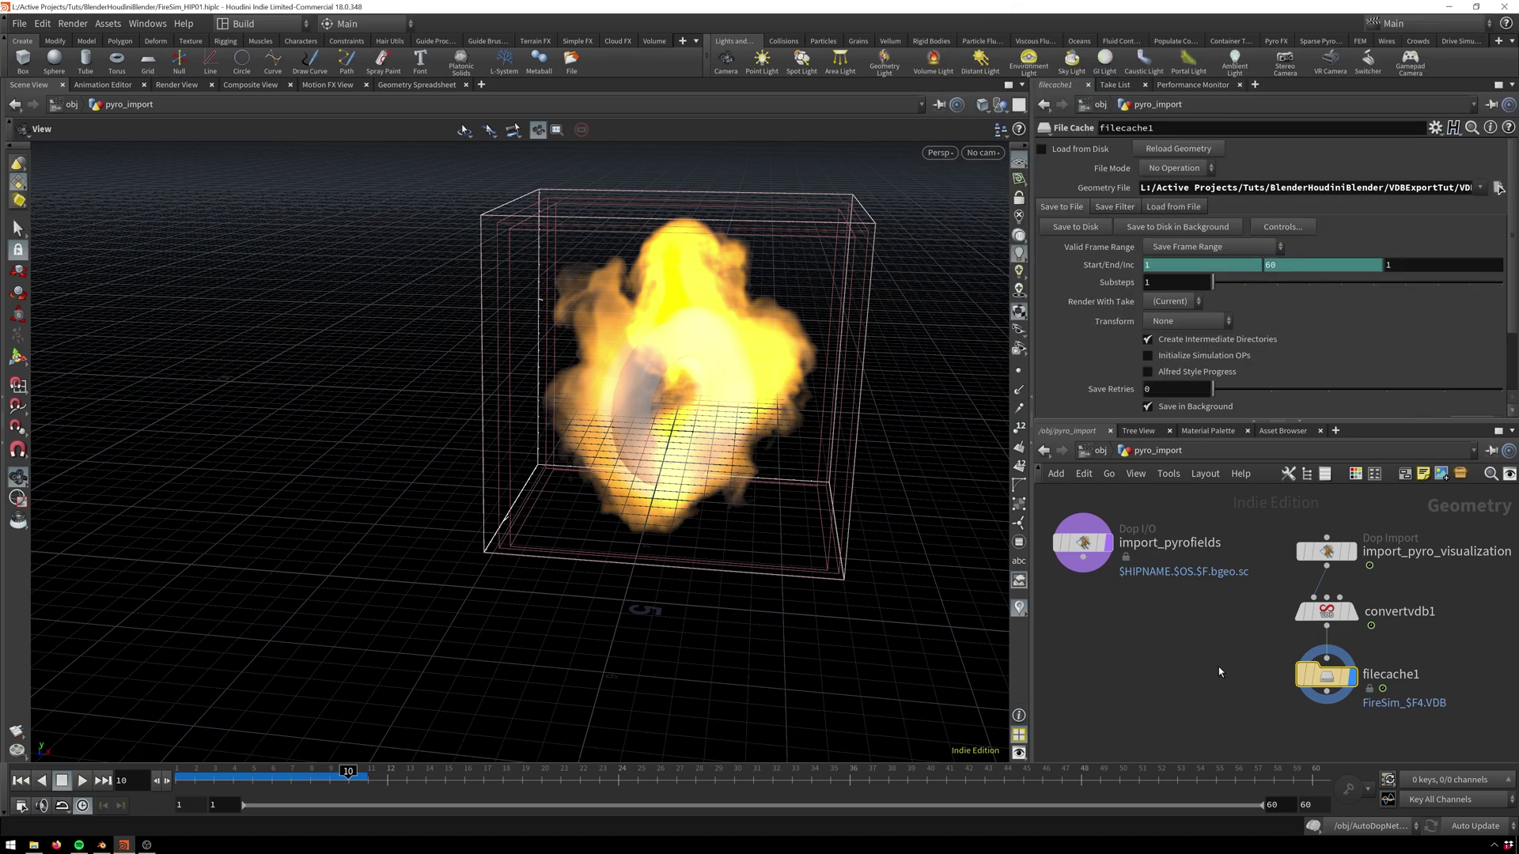
click(1082, 227)
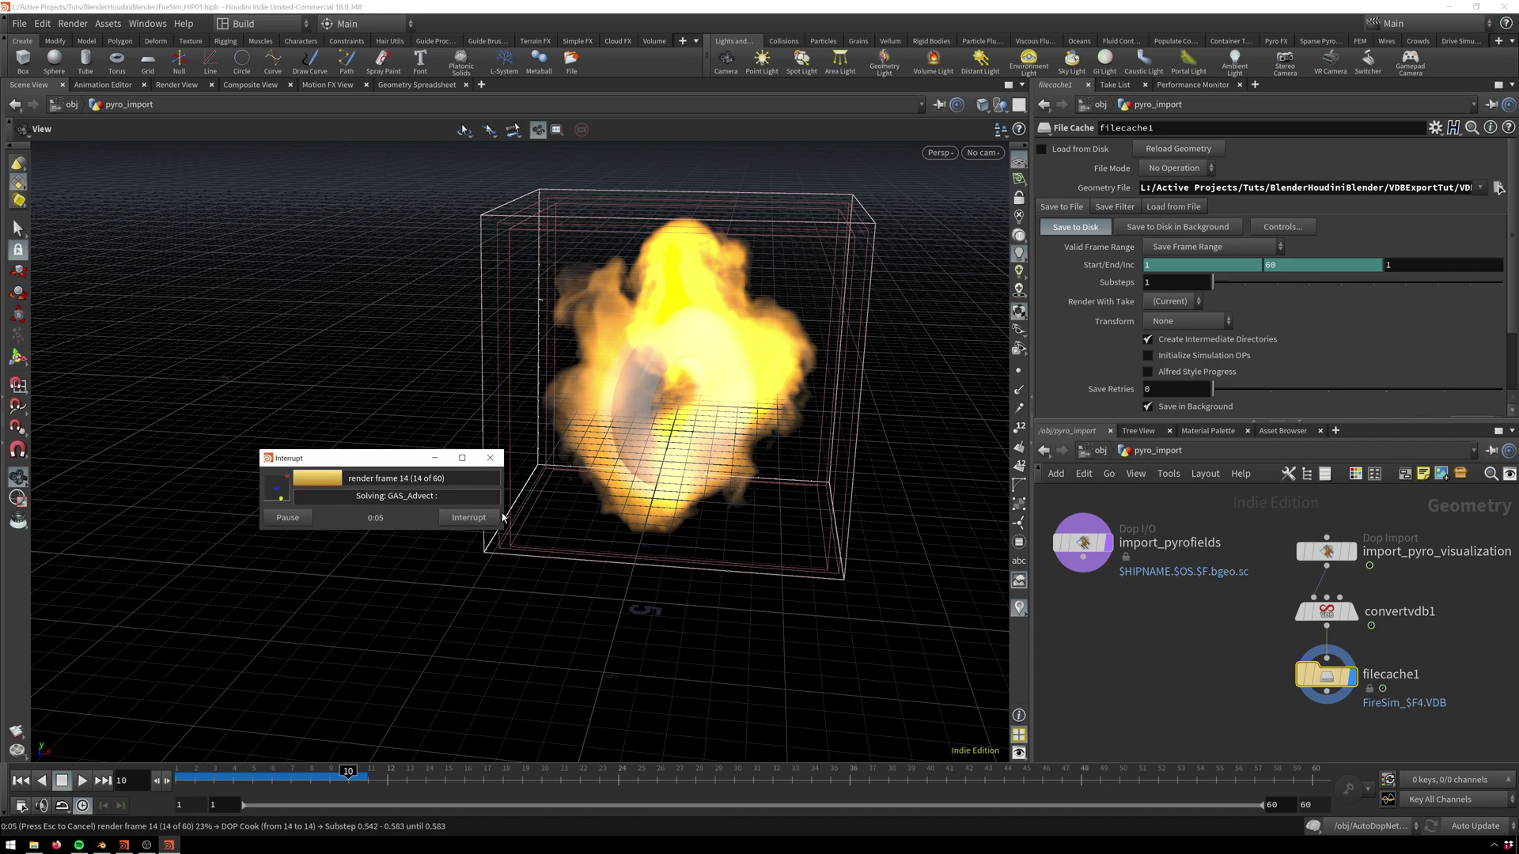
click(475, 517)
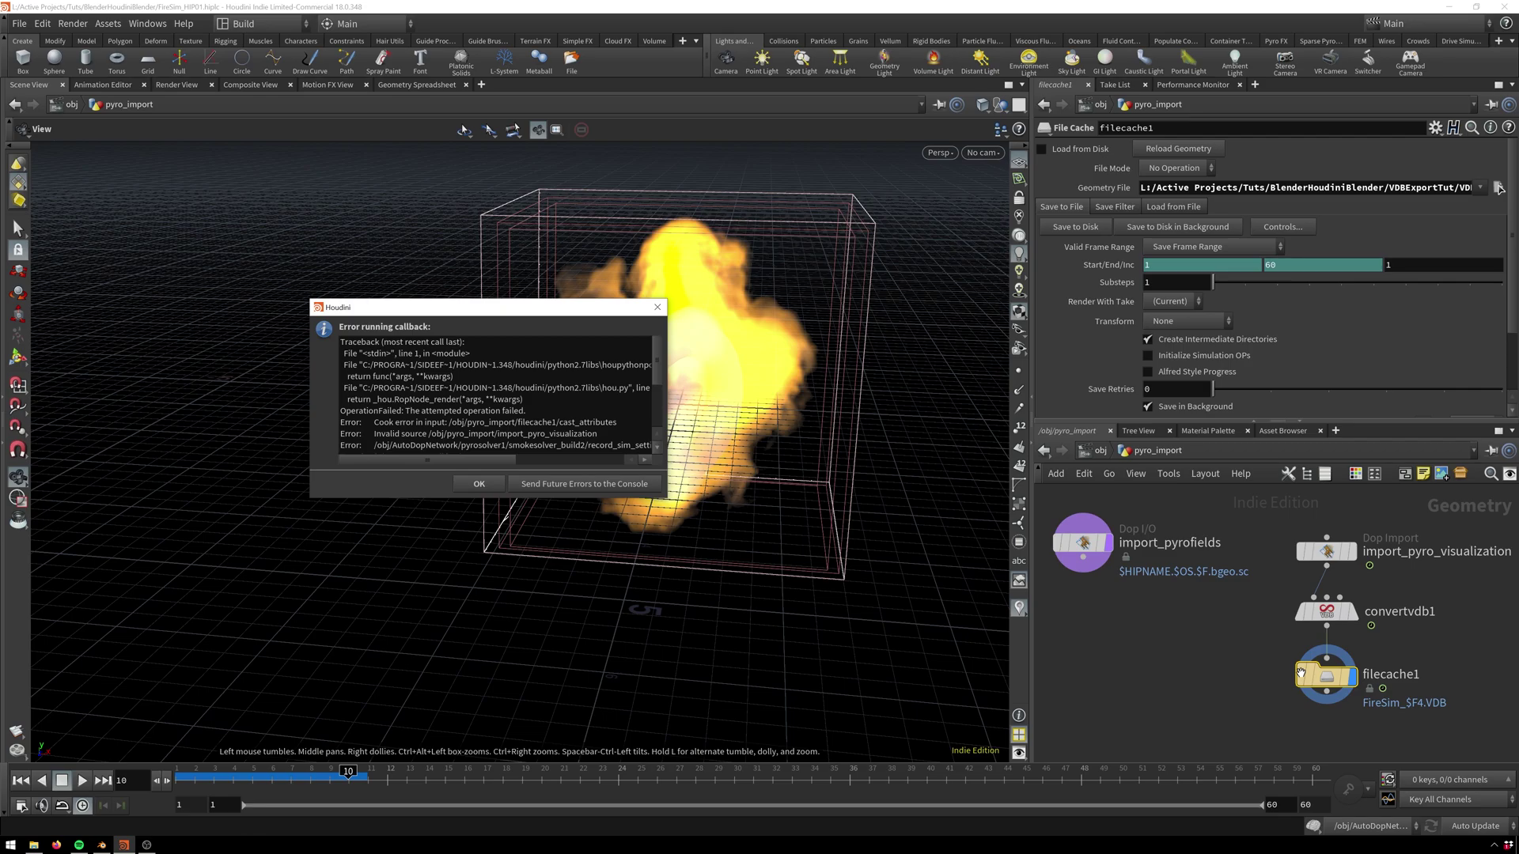
click(479, 483)
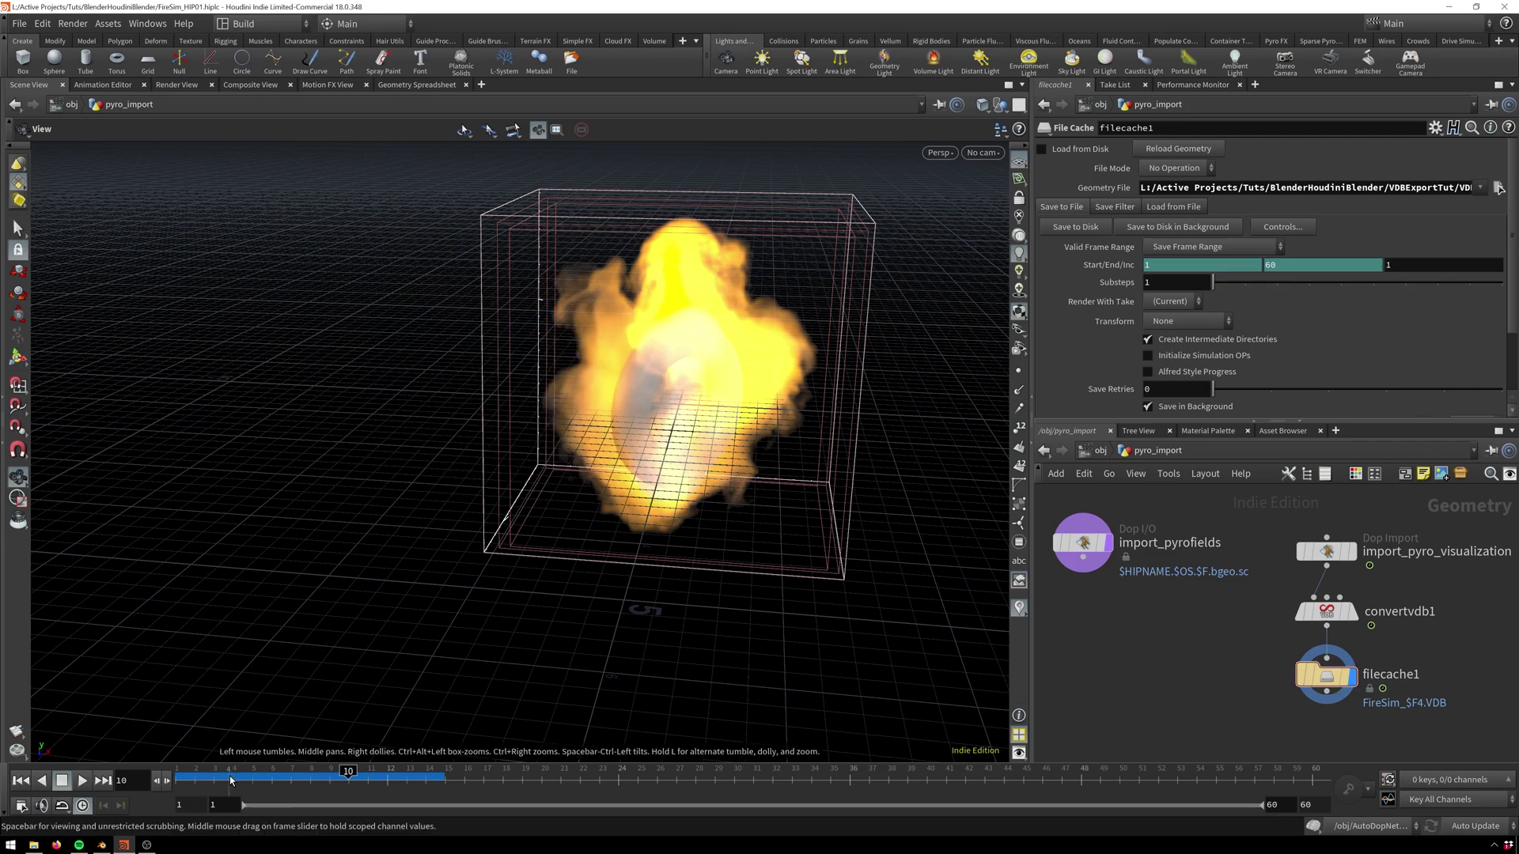
click(102, 845)
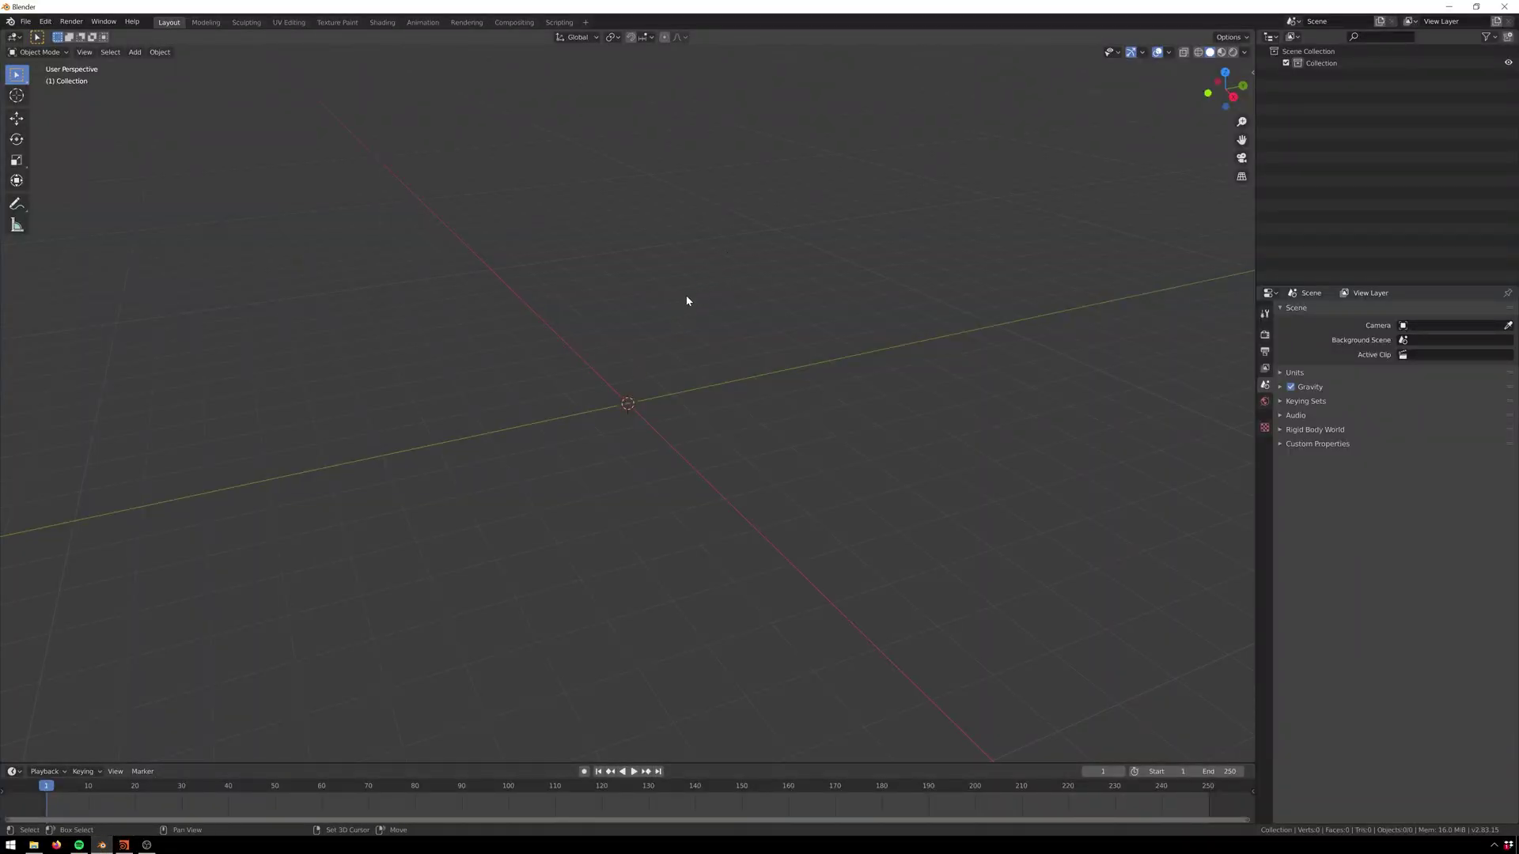
Step: Import FireSim_0001.VDB from the FireSim folder as an OpenVDB volume
key(shift+a)
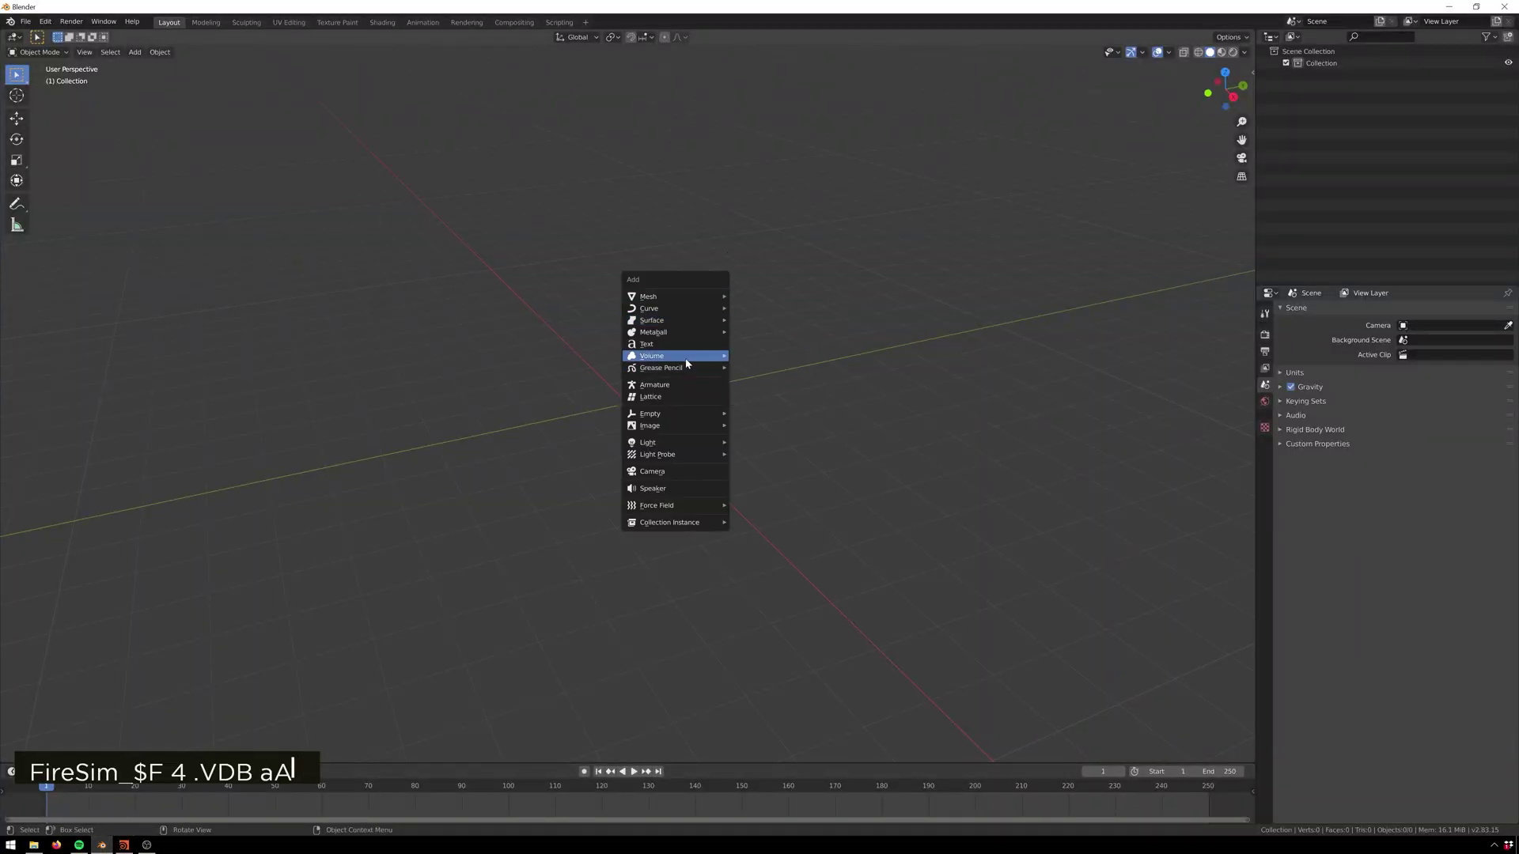
mouse_move(688, 355)
click(806, 356)
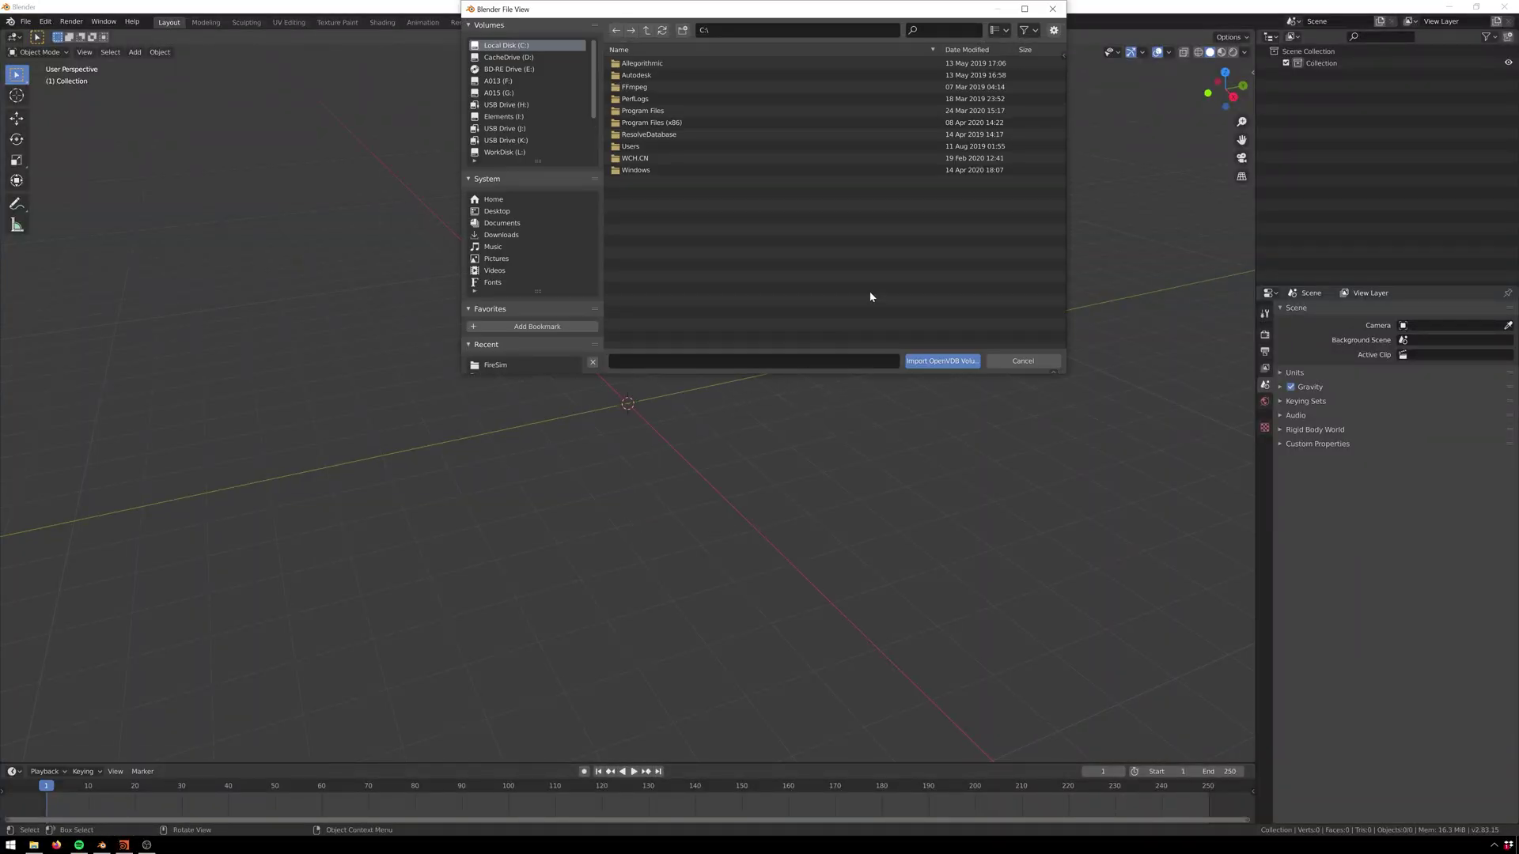
double_click(660, 89)
scroll(660, 88, up, 1)
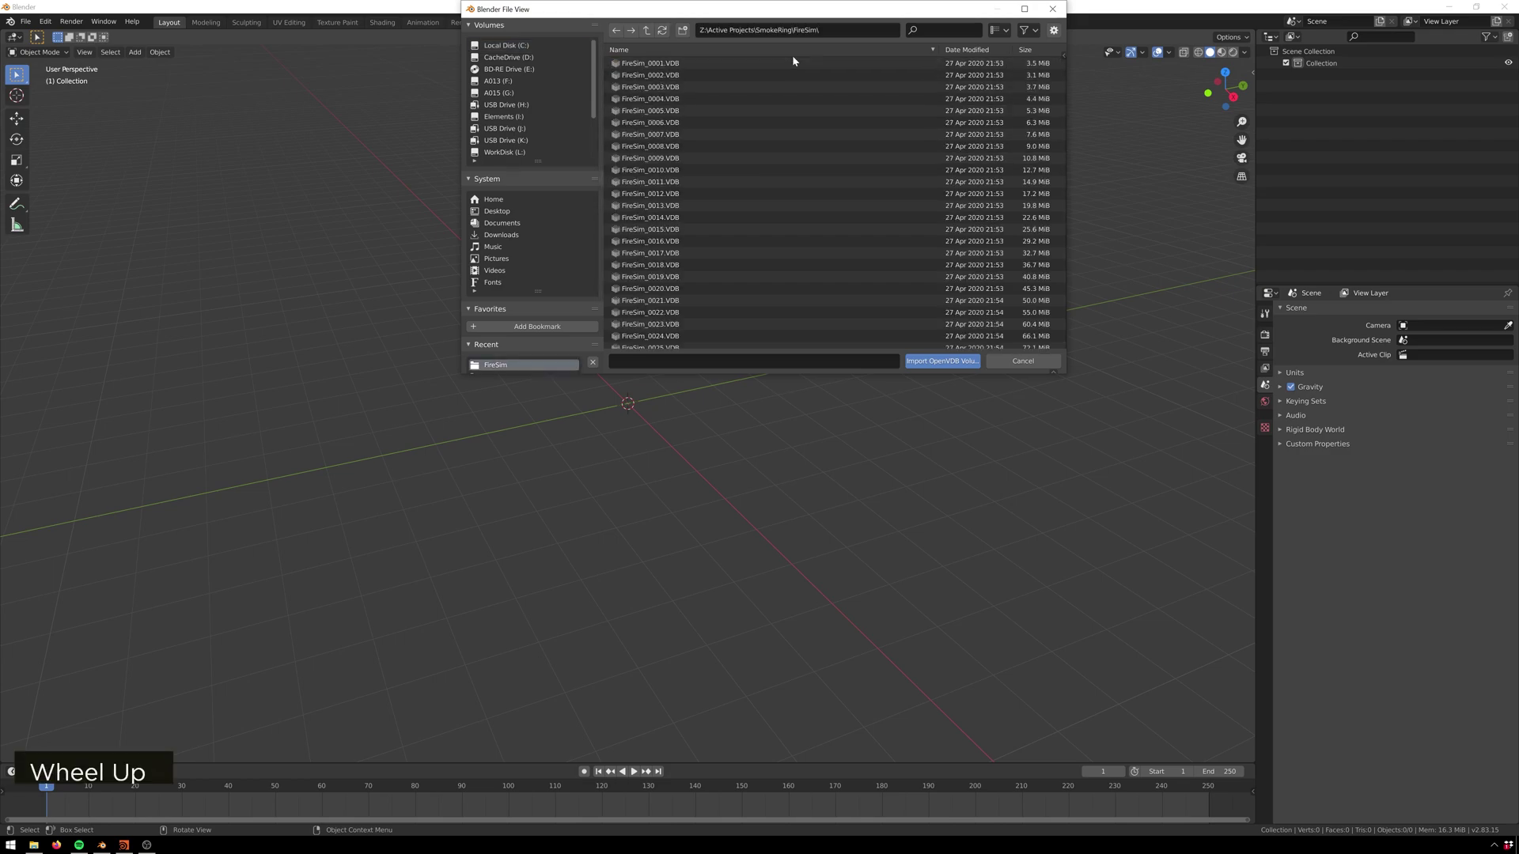
click(735, 65)
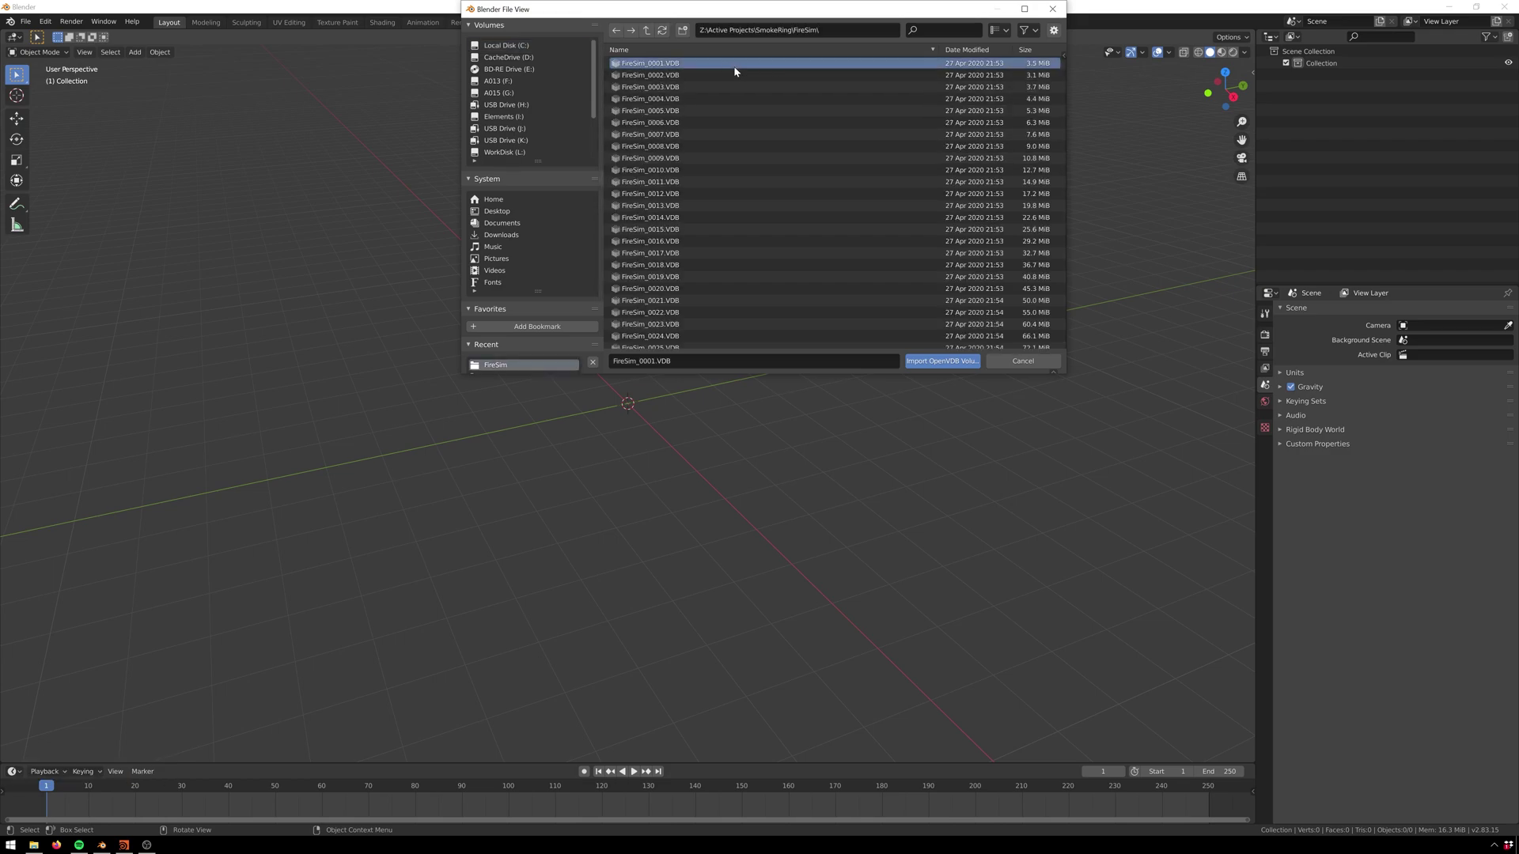
click(942, 361)
Step: Zoom in and briefly play the animation to check the imported volume
scroll(625, 399, up, 3)
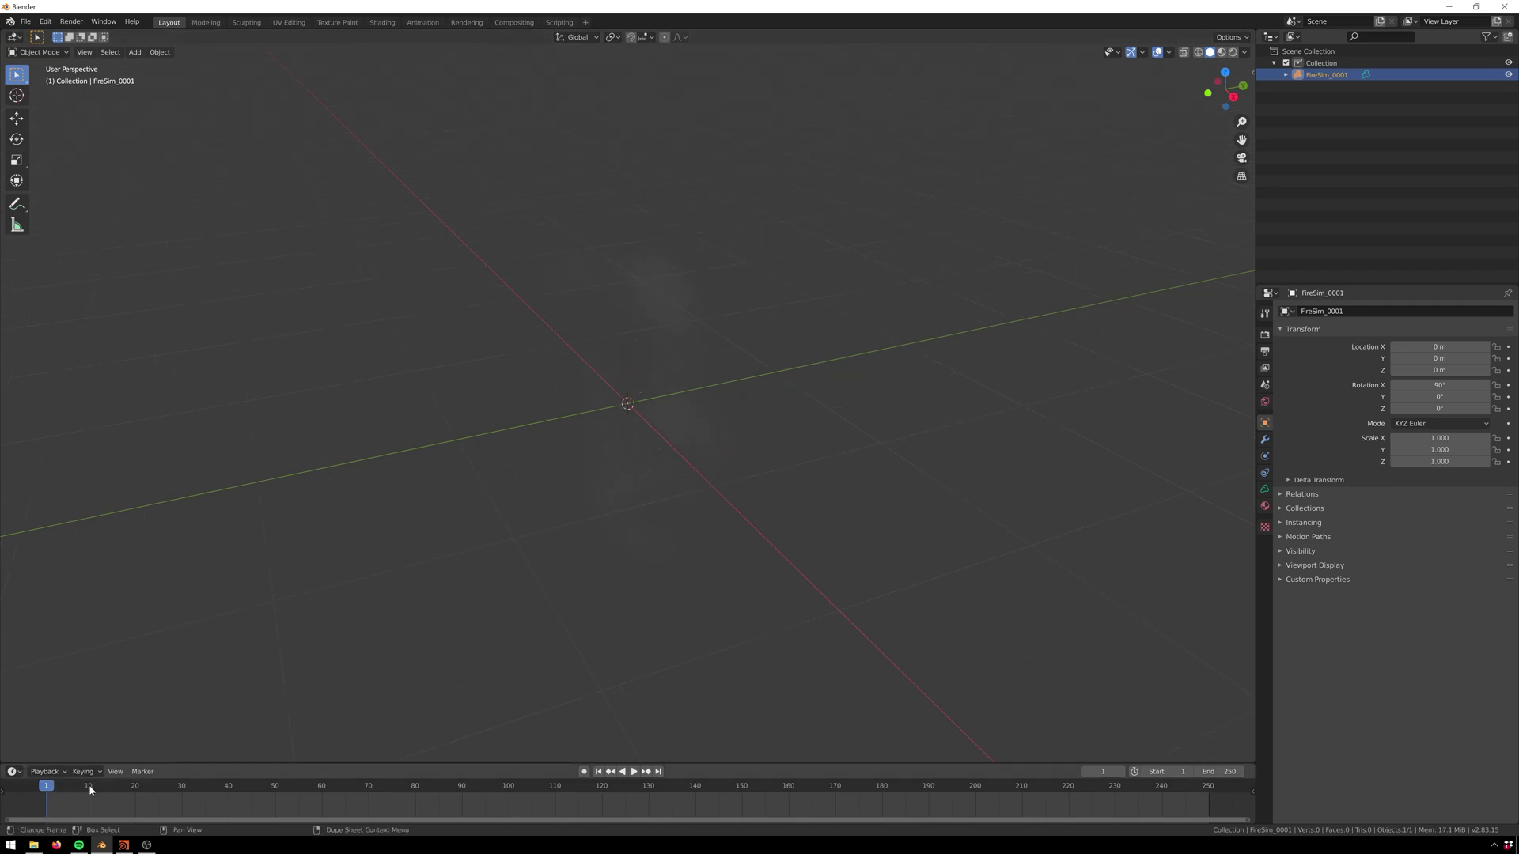
key(space)
key(Escape)
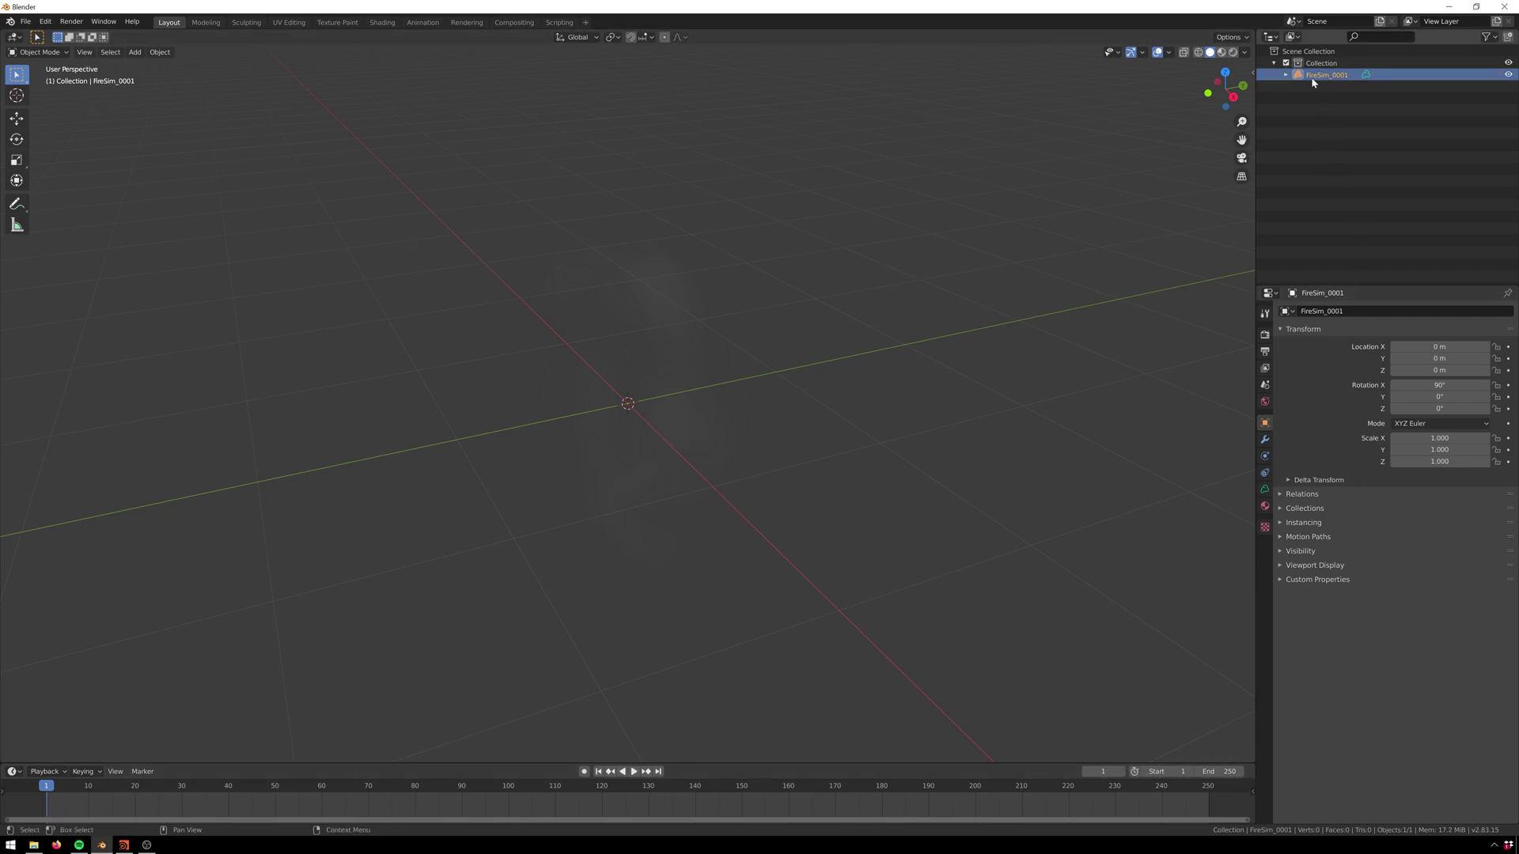
Step: Make the FireSim volume a 60-frame Sequence, preview it, then return to Houdini
click(1265, 489)
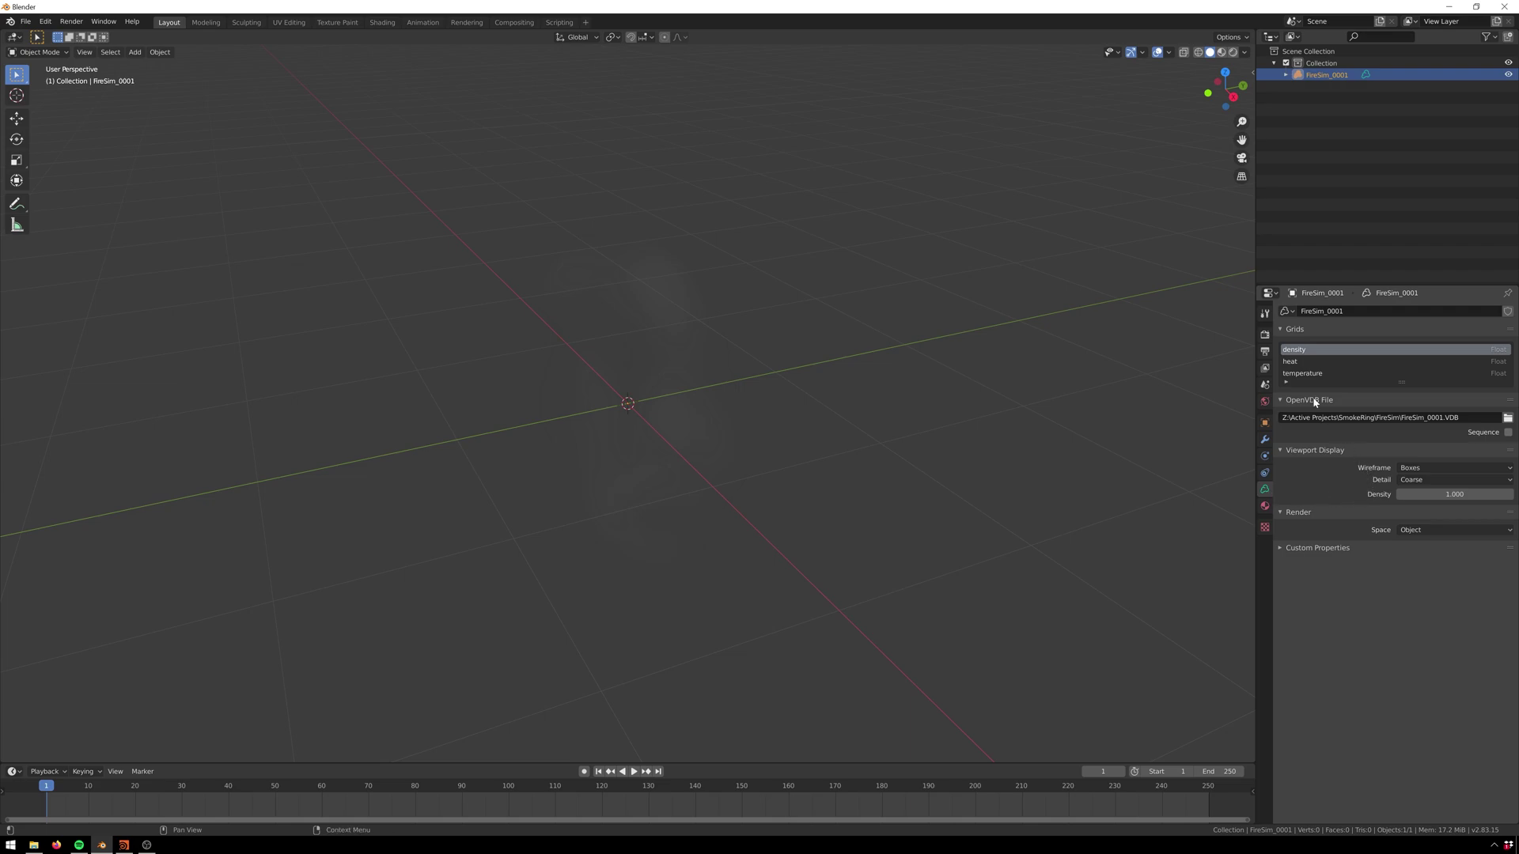
click(1507, 433)
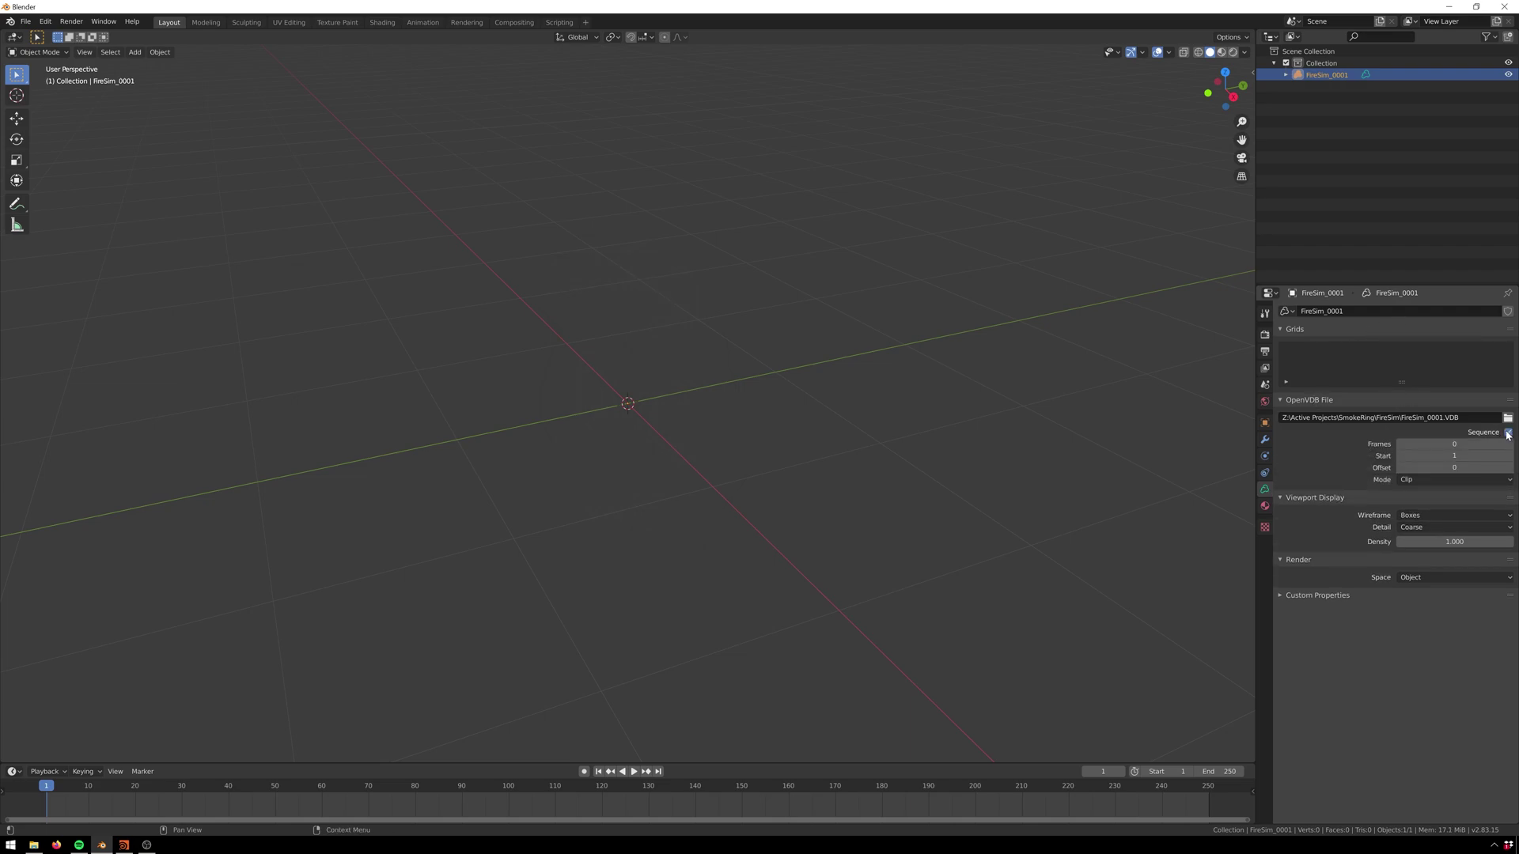
click(1402, 444)
text(60)
key(Return)
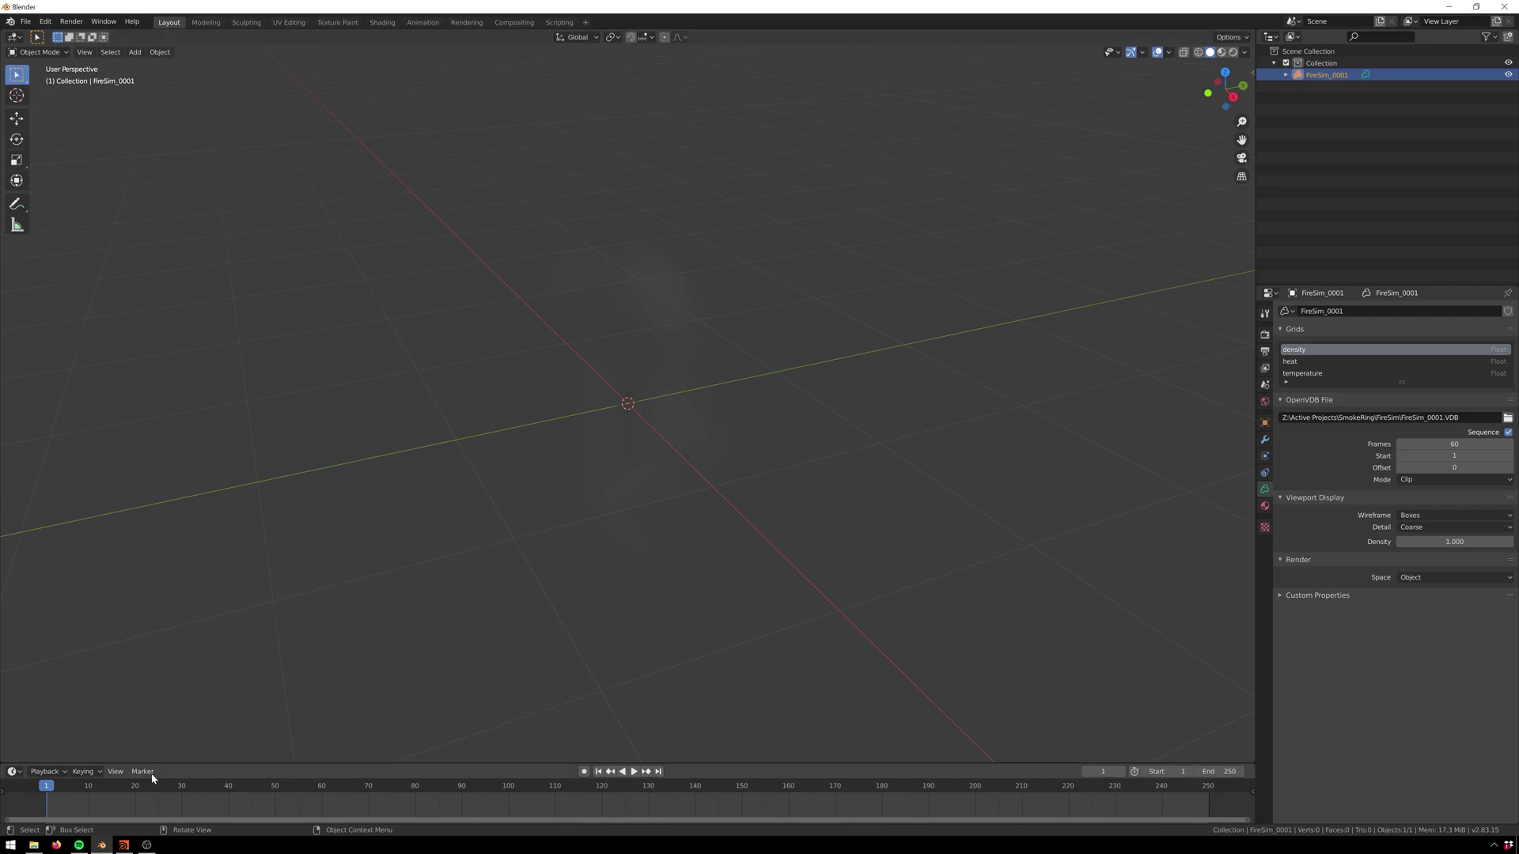
key(space)
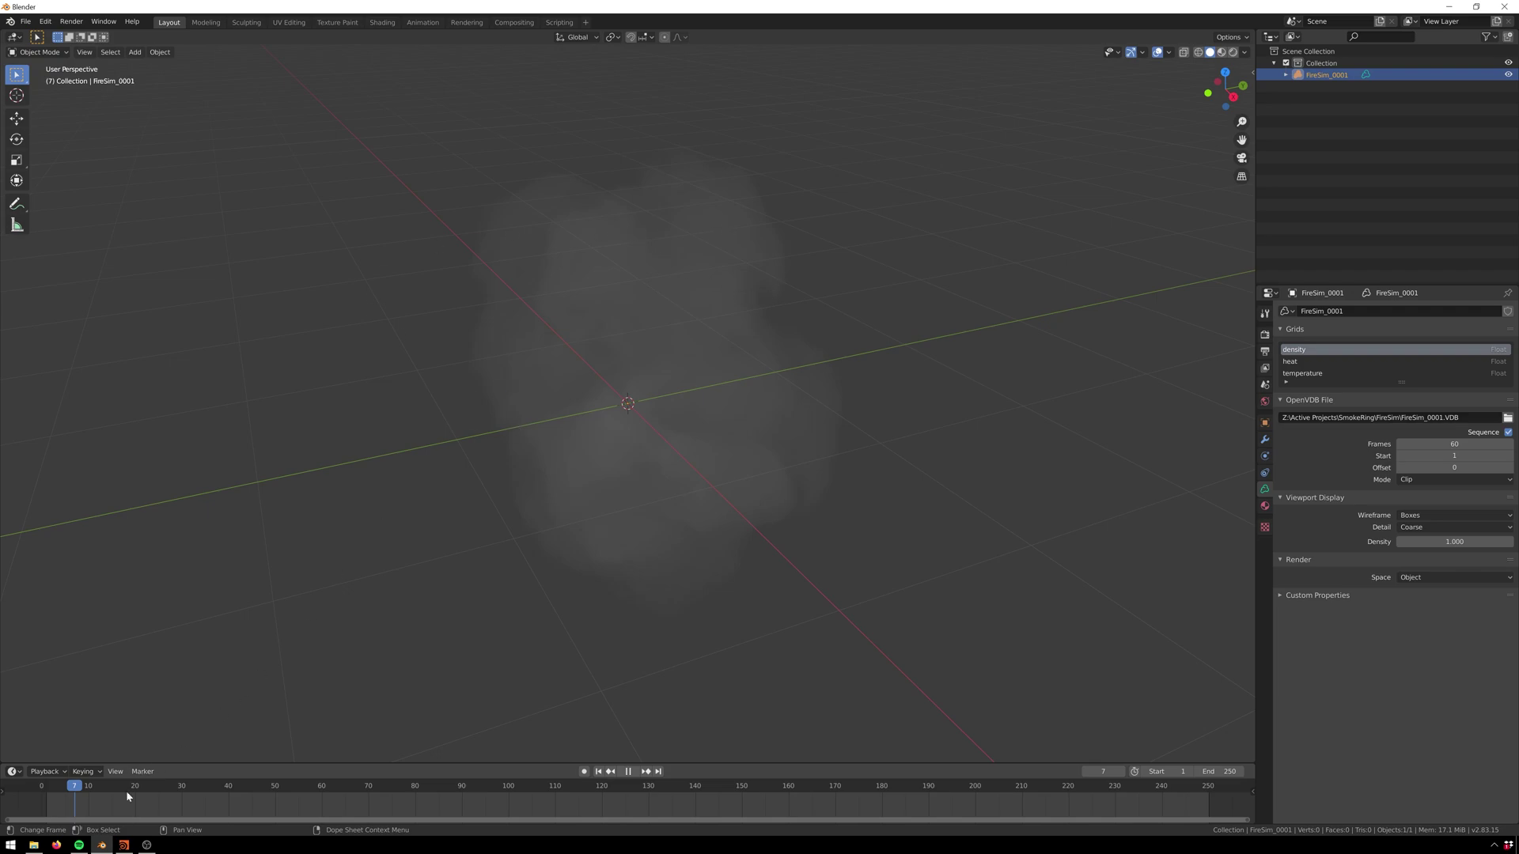
click(125, 845)
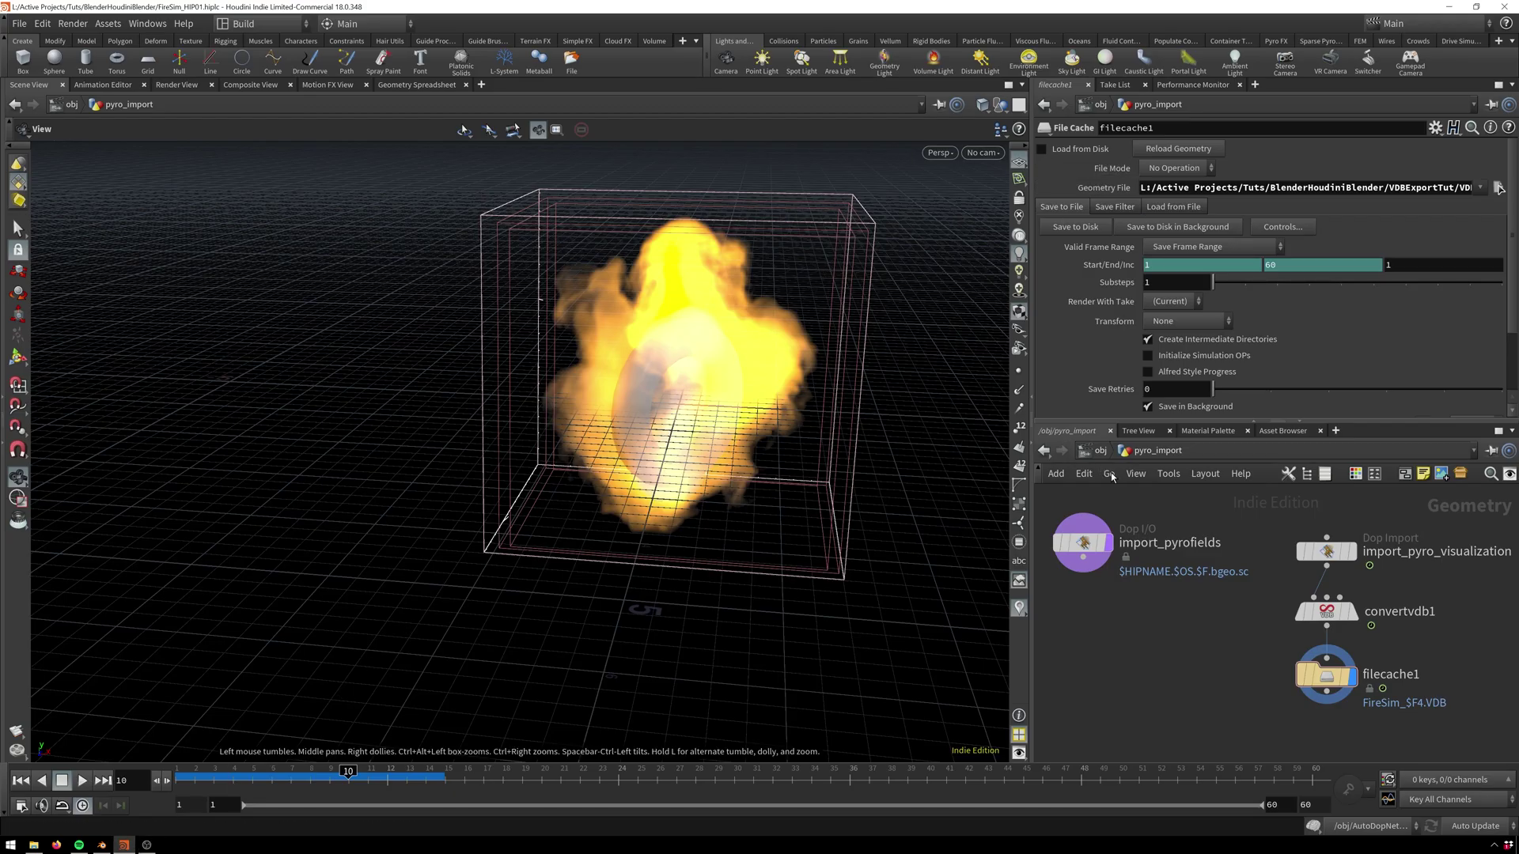
Step: Go up to /obj, inspect the Emit_Geo network's nodes and select its OUT_Geo null
click(1101, 450)
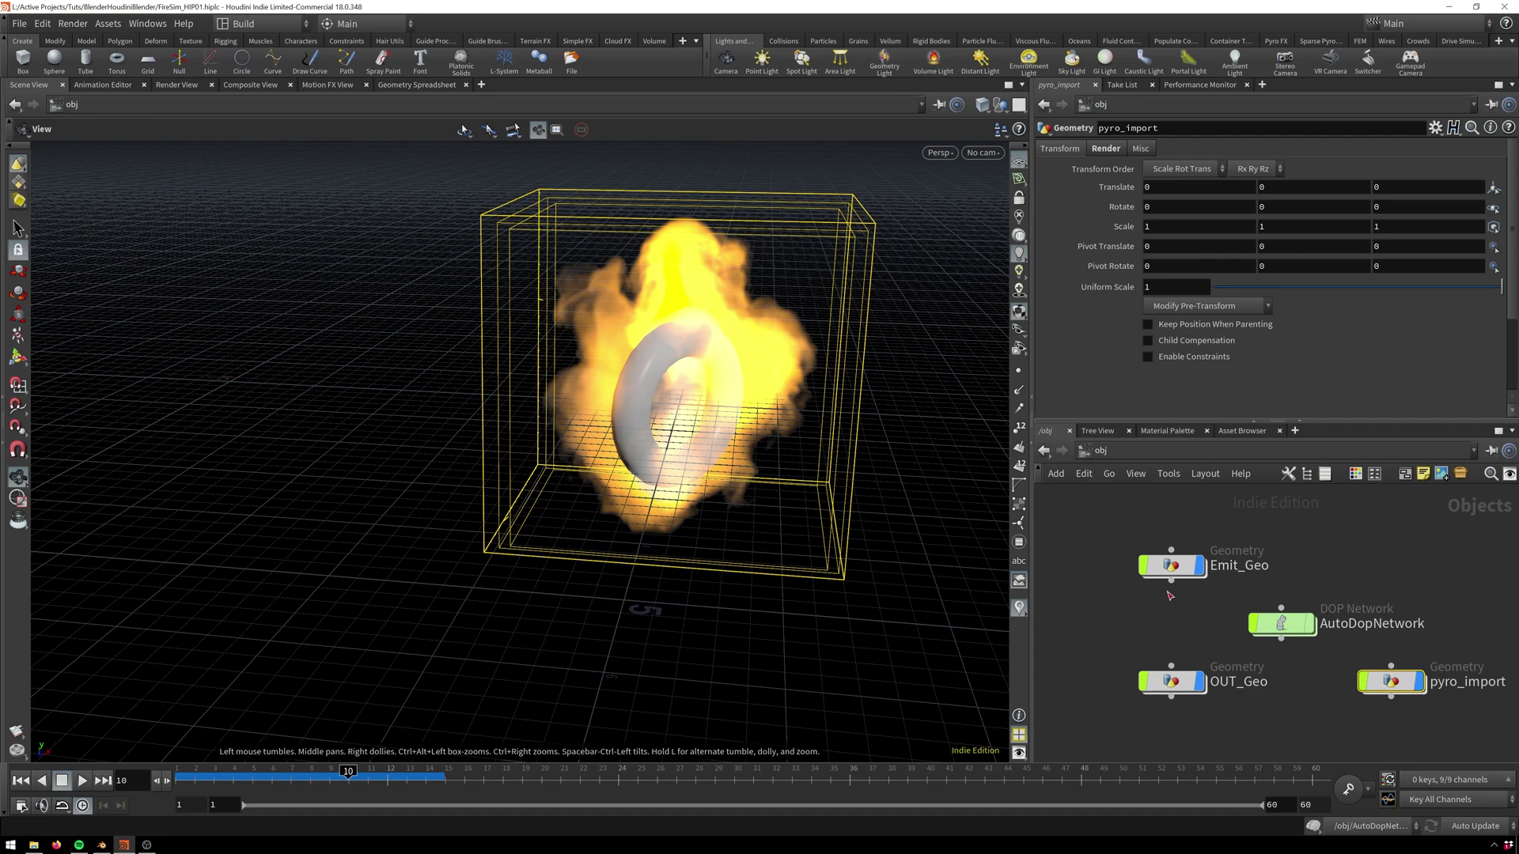
double_click(1172, 567)
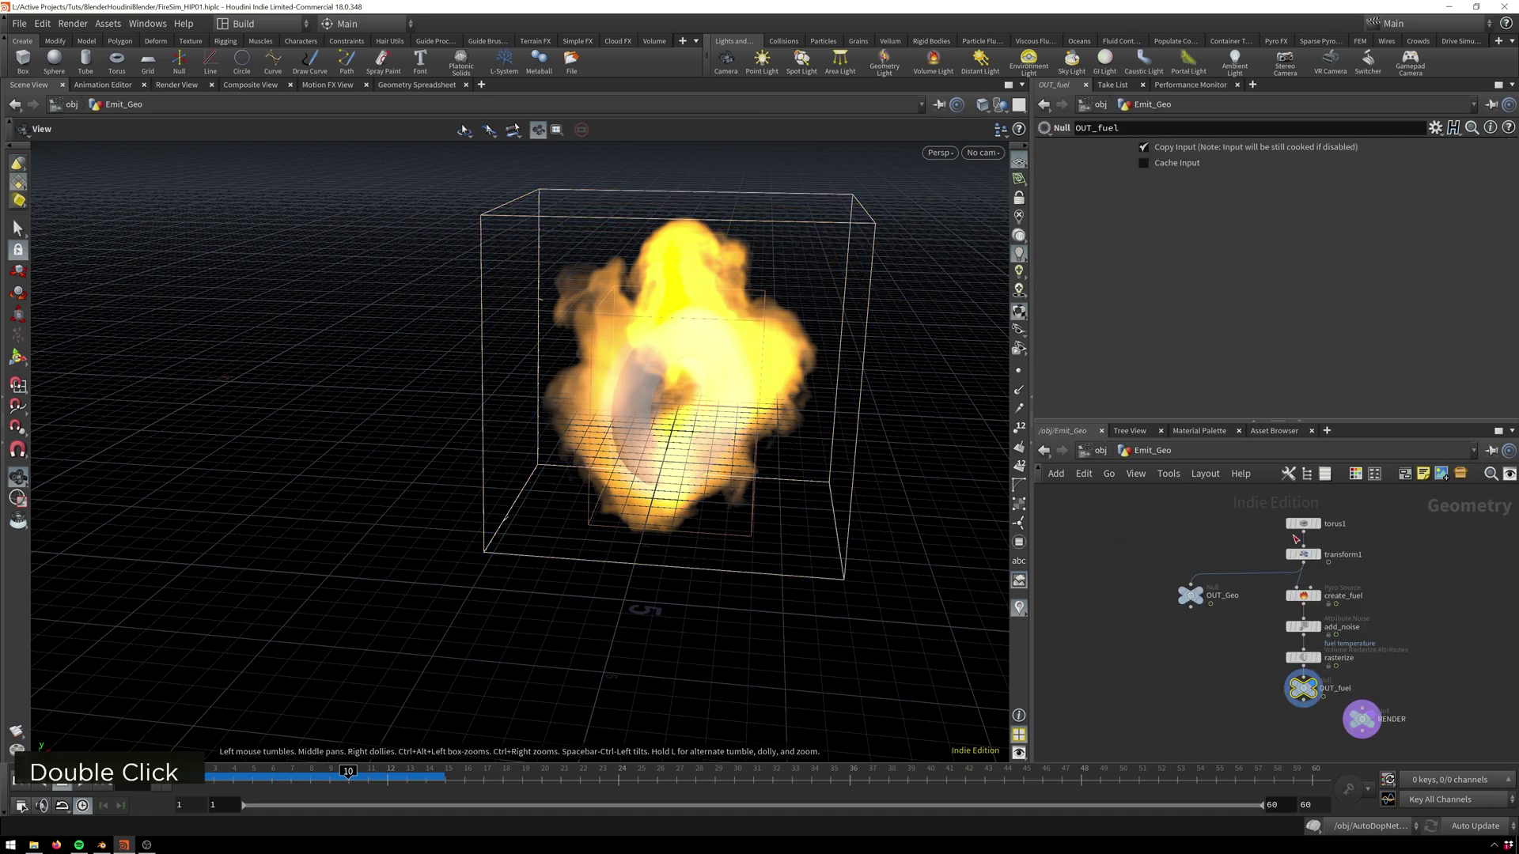
scroll(1388, 620, up, 3)
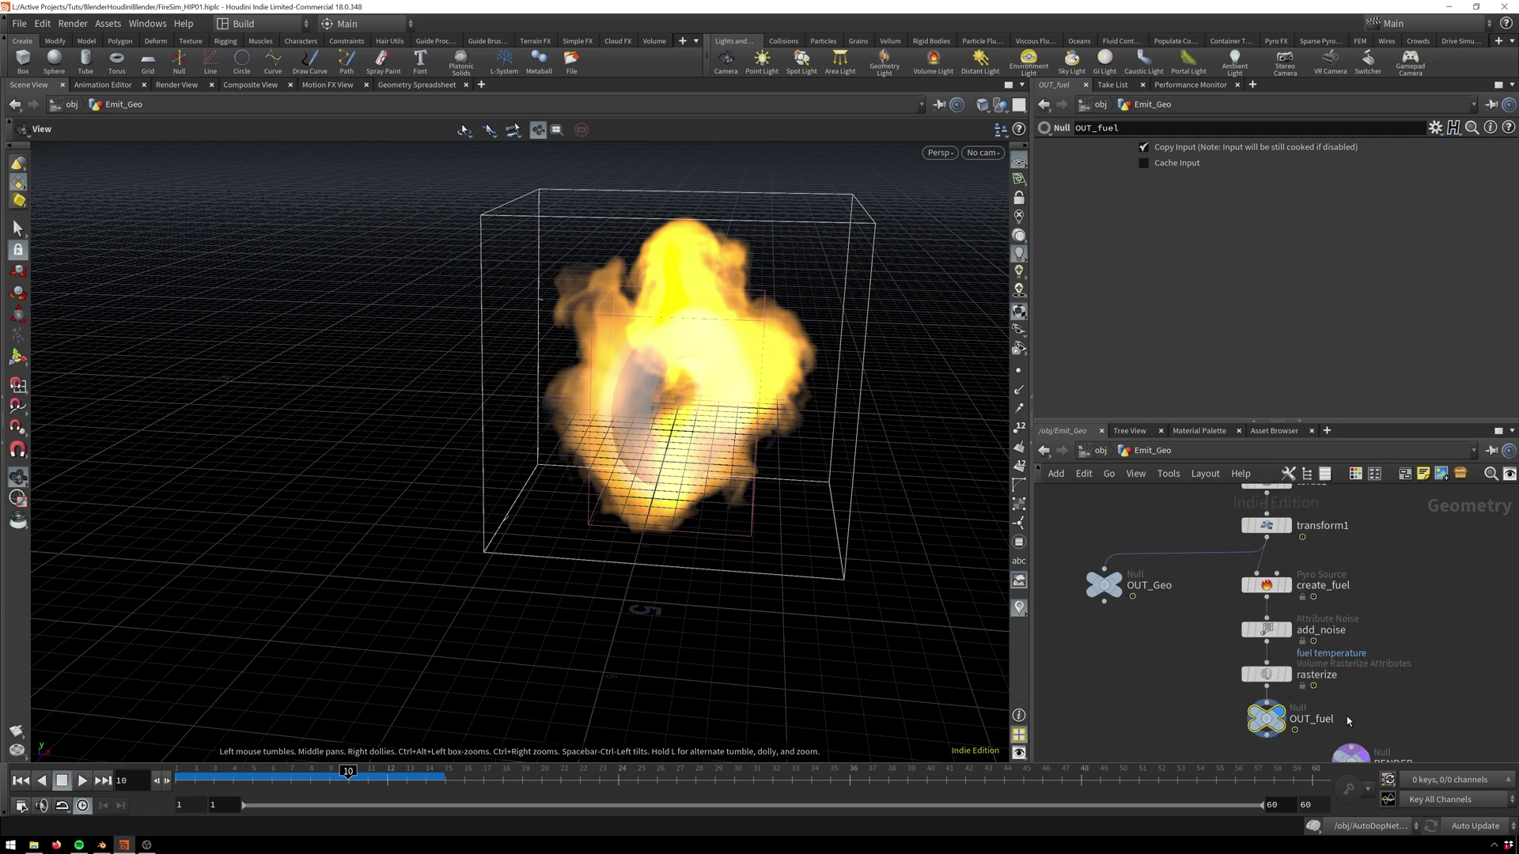
middle_drag(1347, 715, 1366, 758)
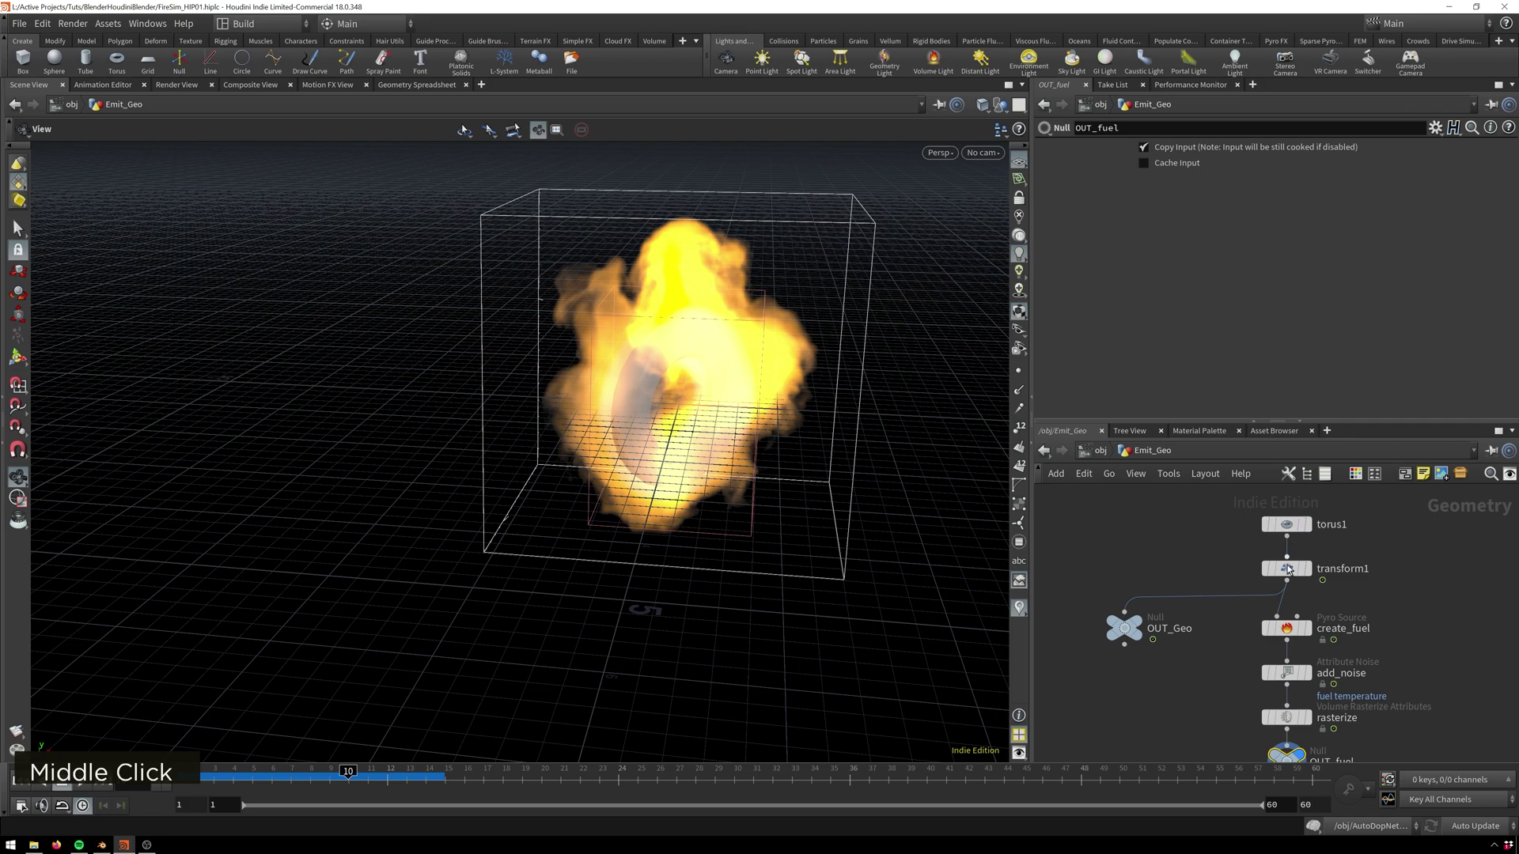
click(1124, 628)
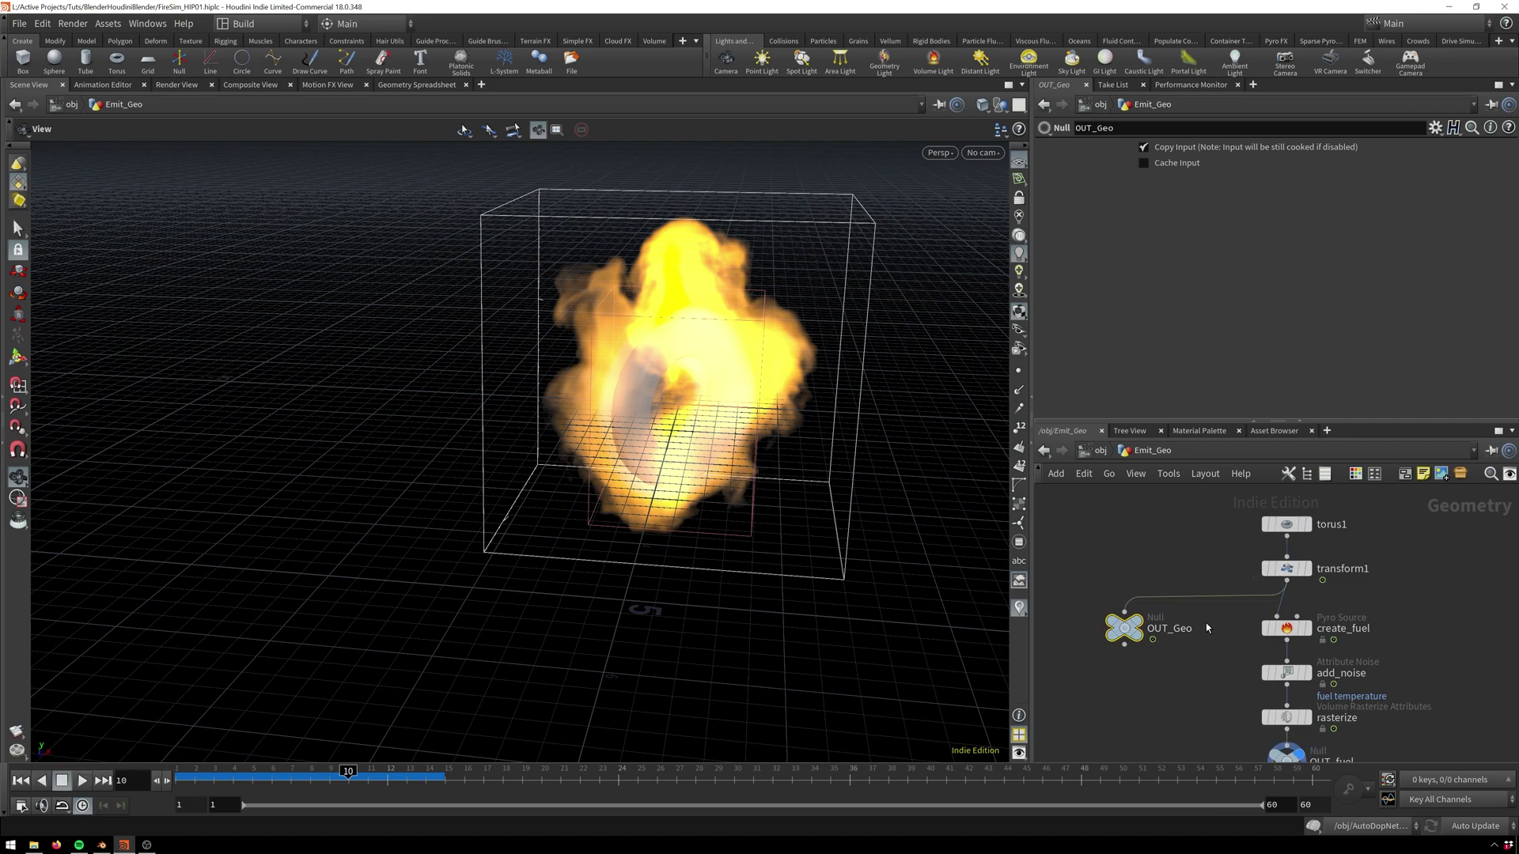
Step: Dive into the OUT_Geo object and reposition its object_merge1 node
click(1106, 455)
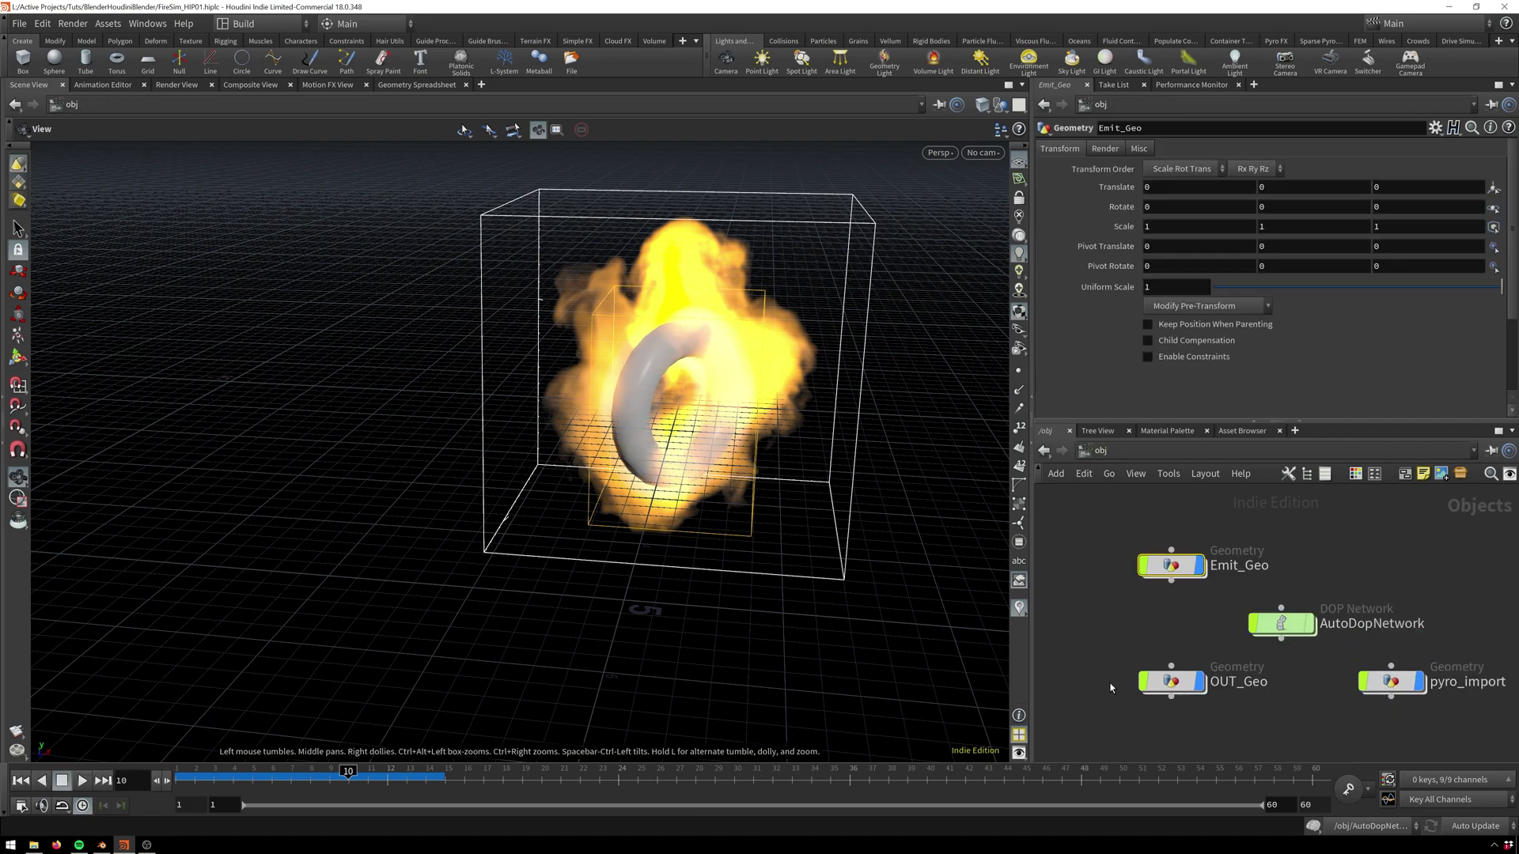
double_click(1171, 681)
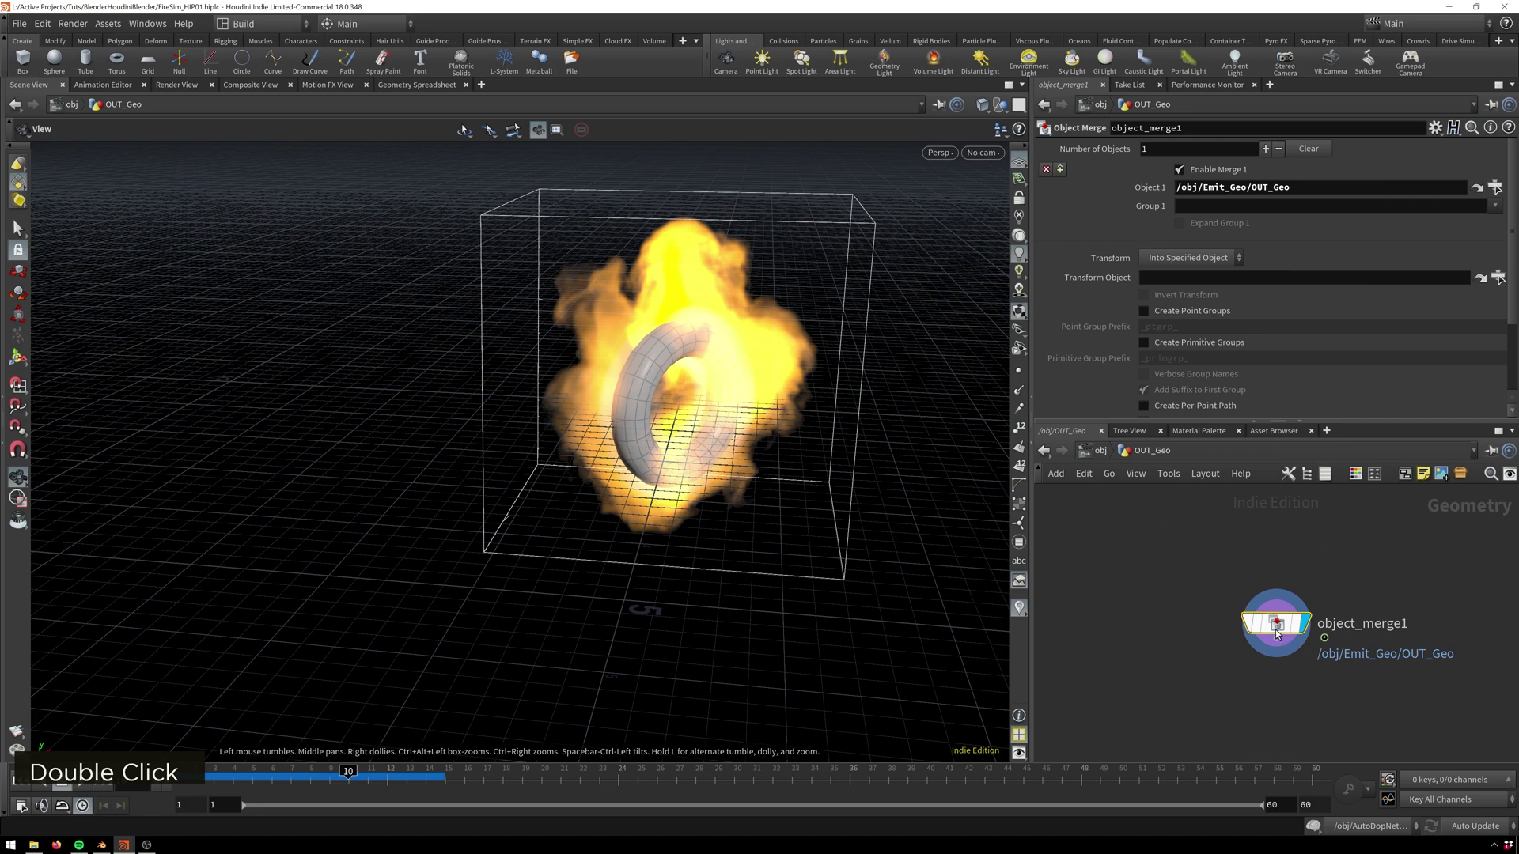
drag(1276, 633, 1253, 618)
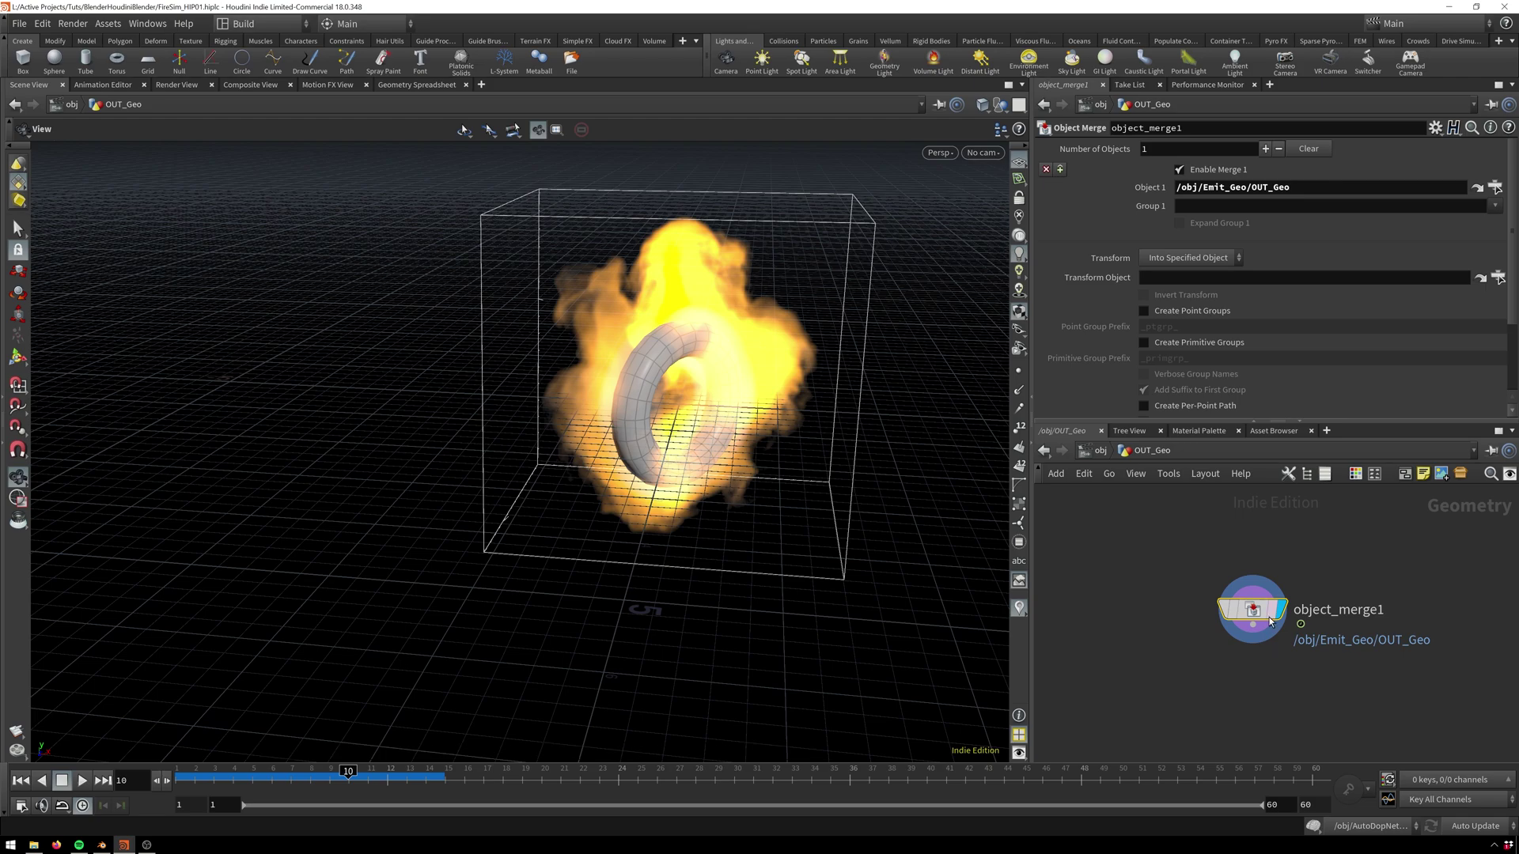
Step: Start an Alembic export with the output file EmitterGEO.abc
click(20, 24)
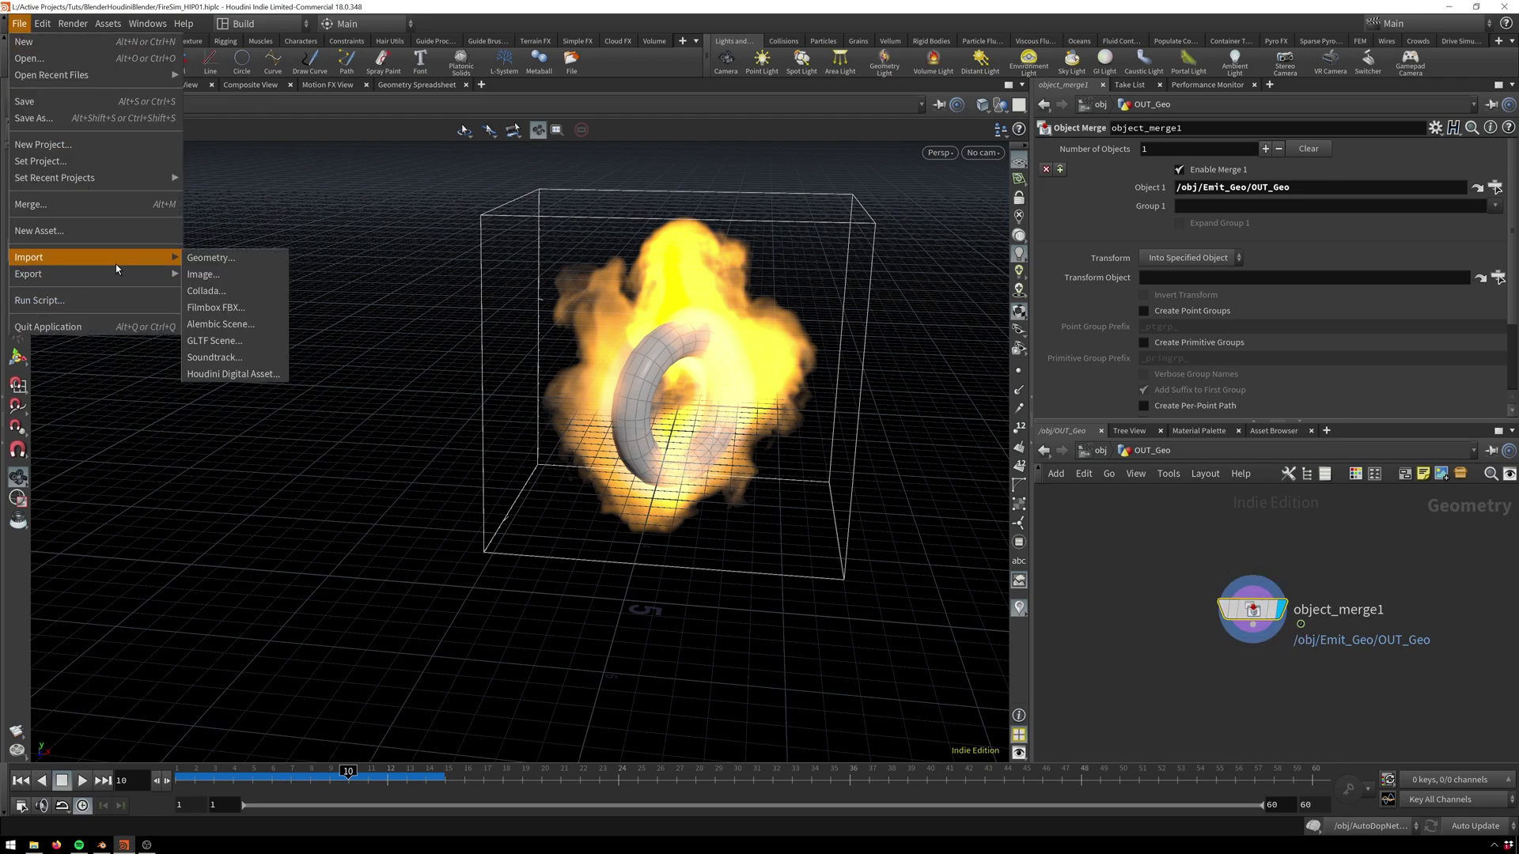
mouse_move(119, 273)
click(208, 275)
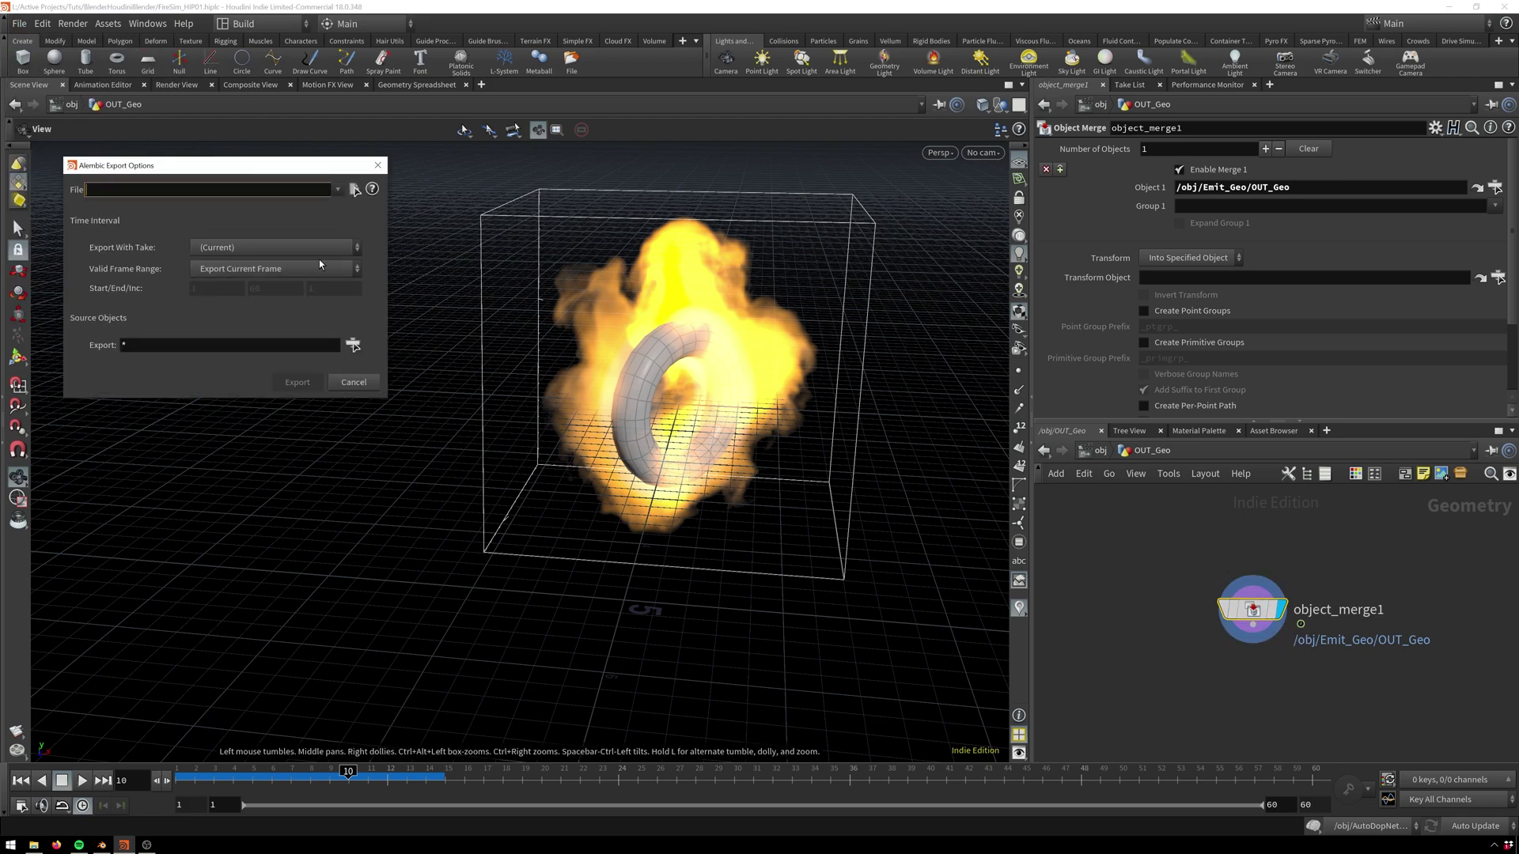
click(353, 190)
click(1174, 363)
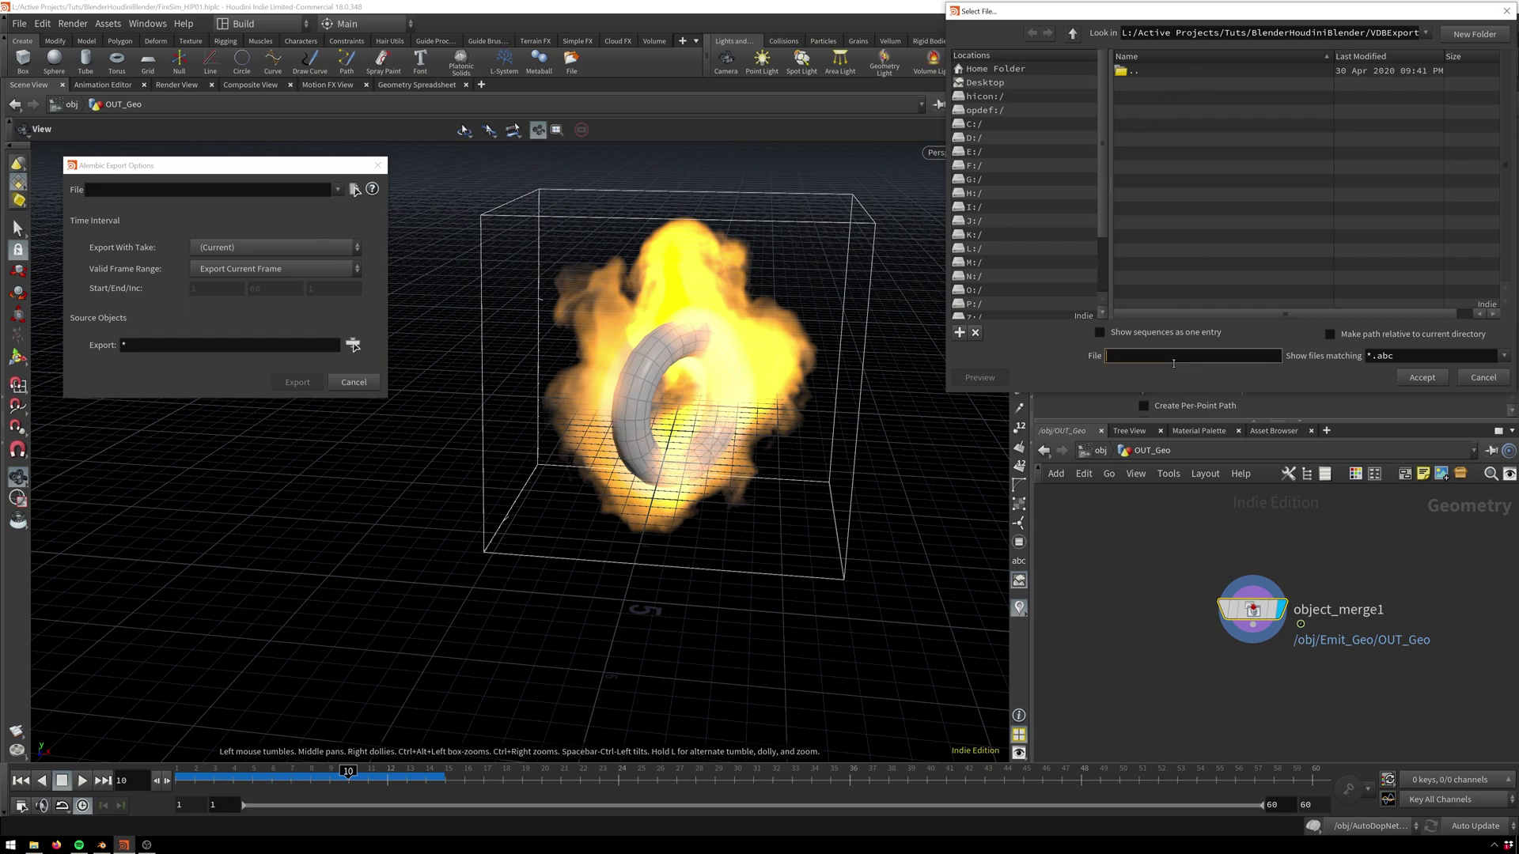
text(Emitter)
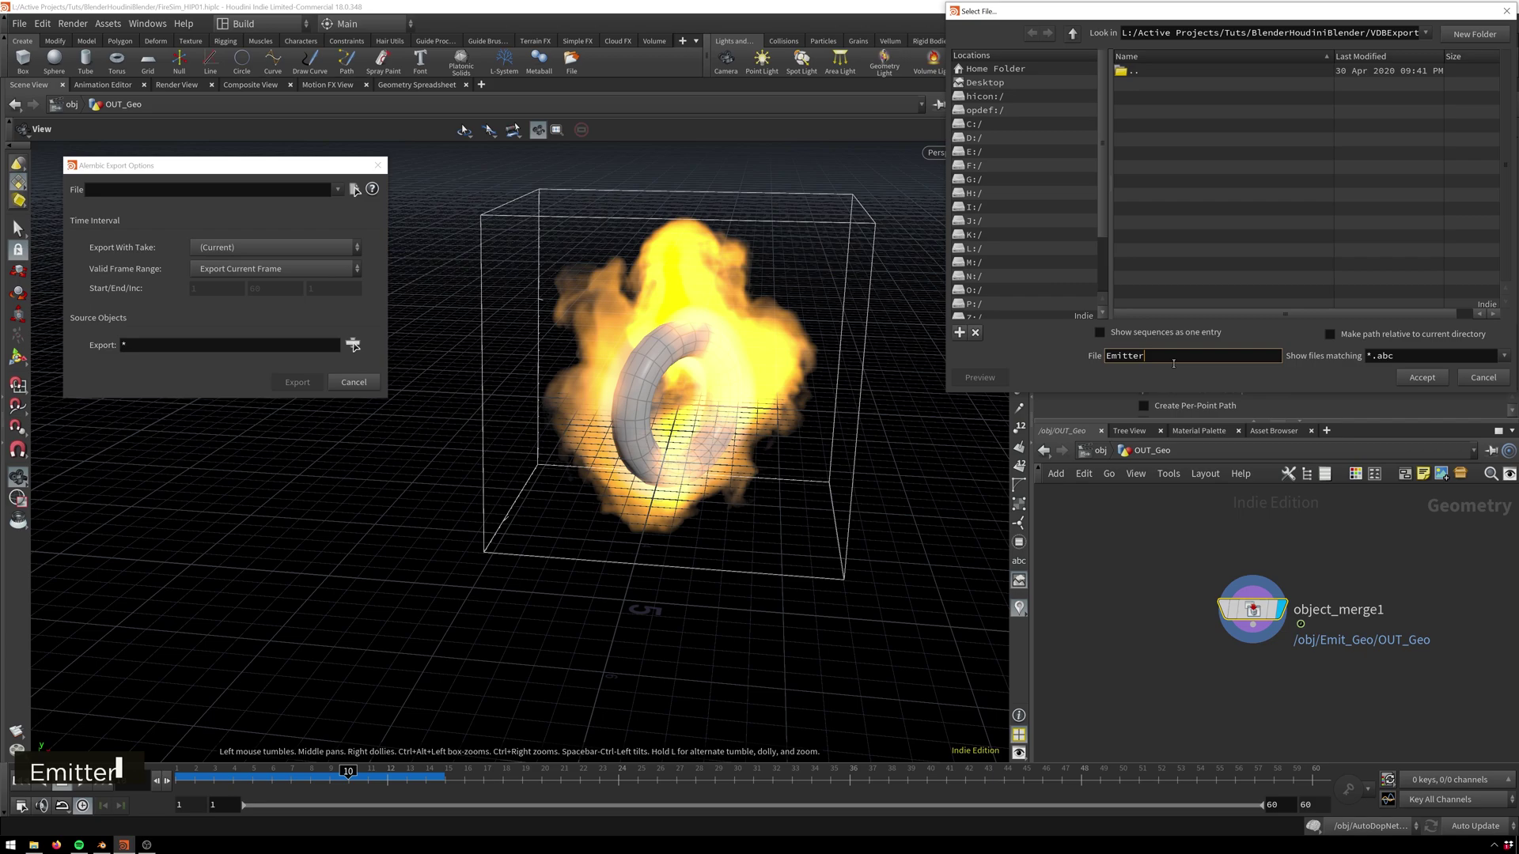
text(GEO.abc)
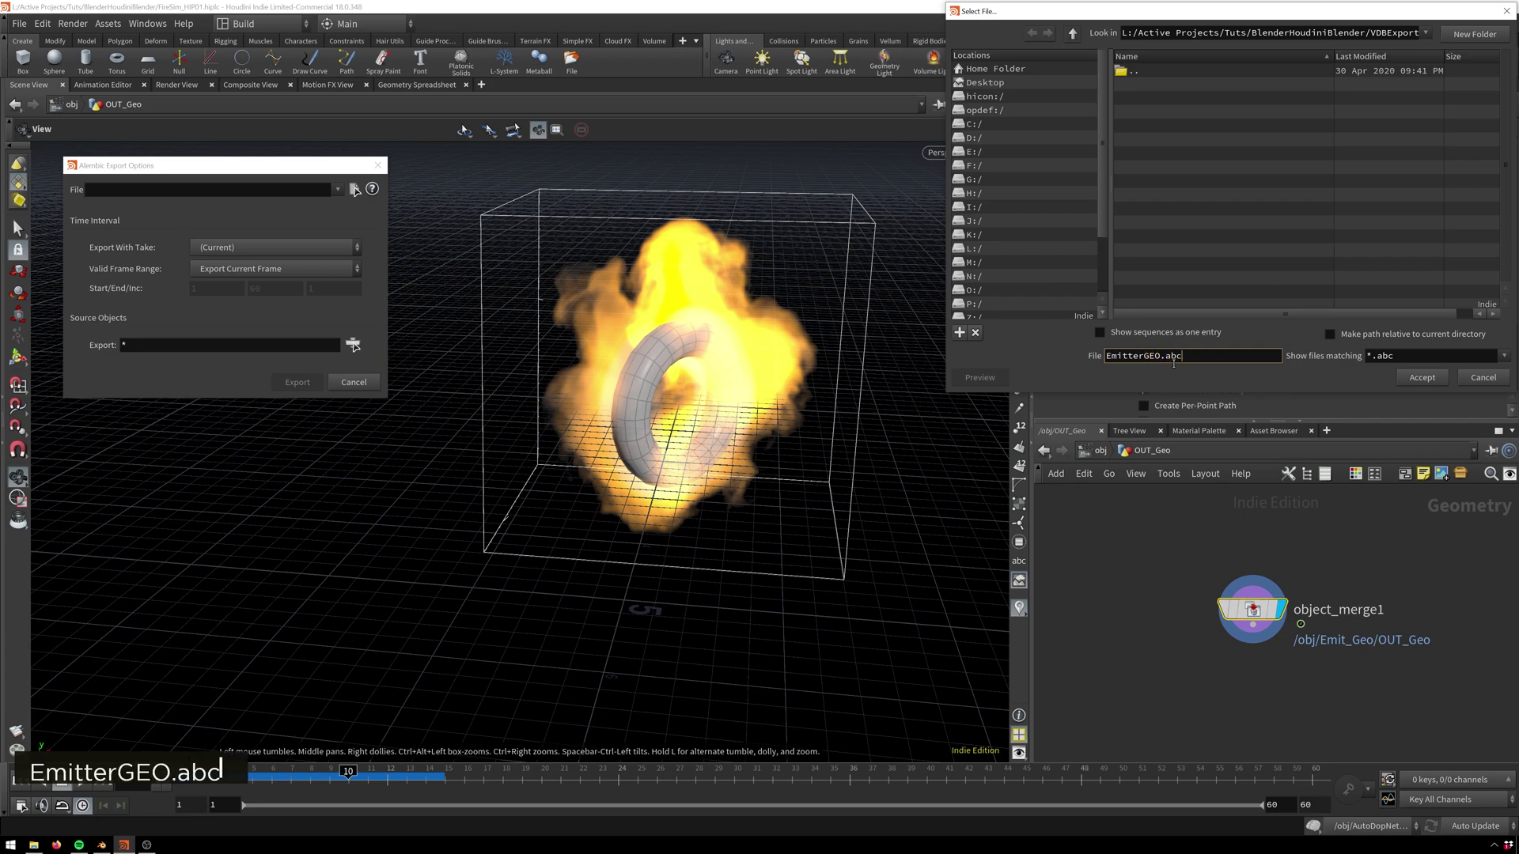
key(Return)
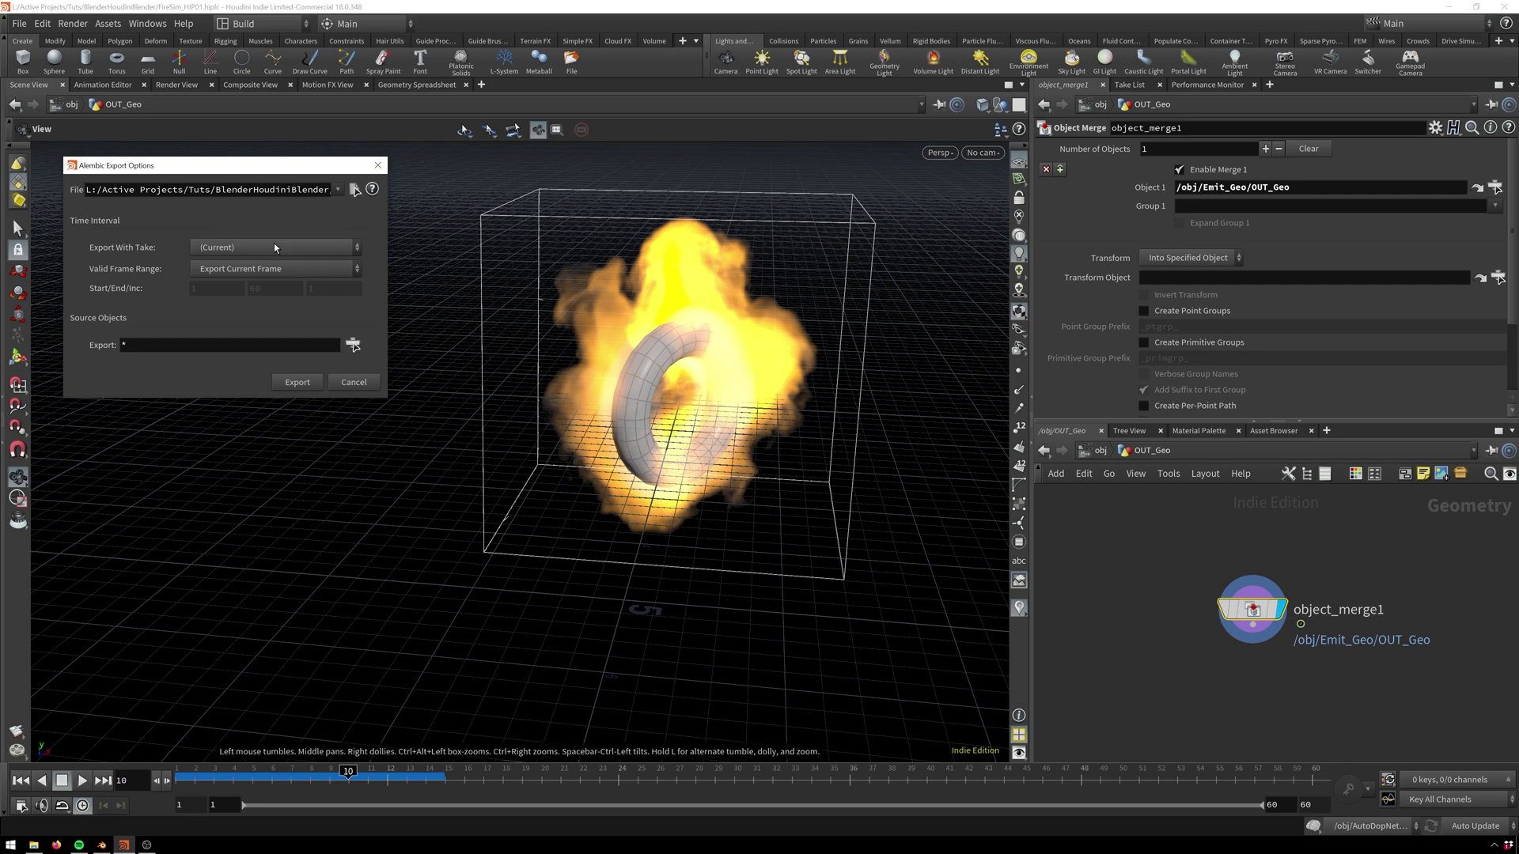
Step: Export only /obj/OUT_Geo over frames 1 to 60 as Alembic
click(274, 269)
click(283, 301)
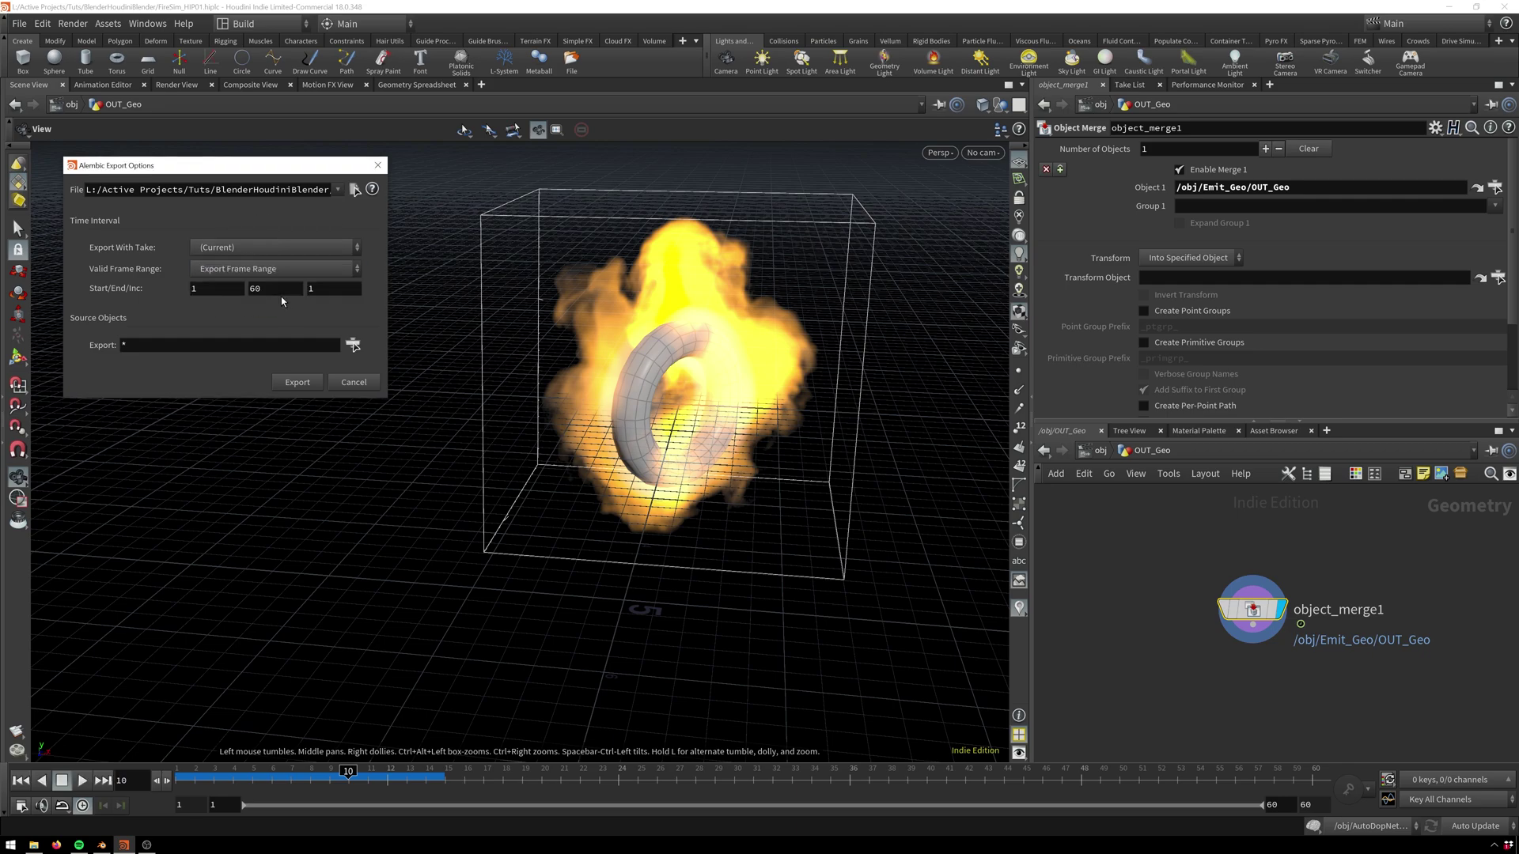
click(352, 346)
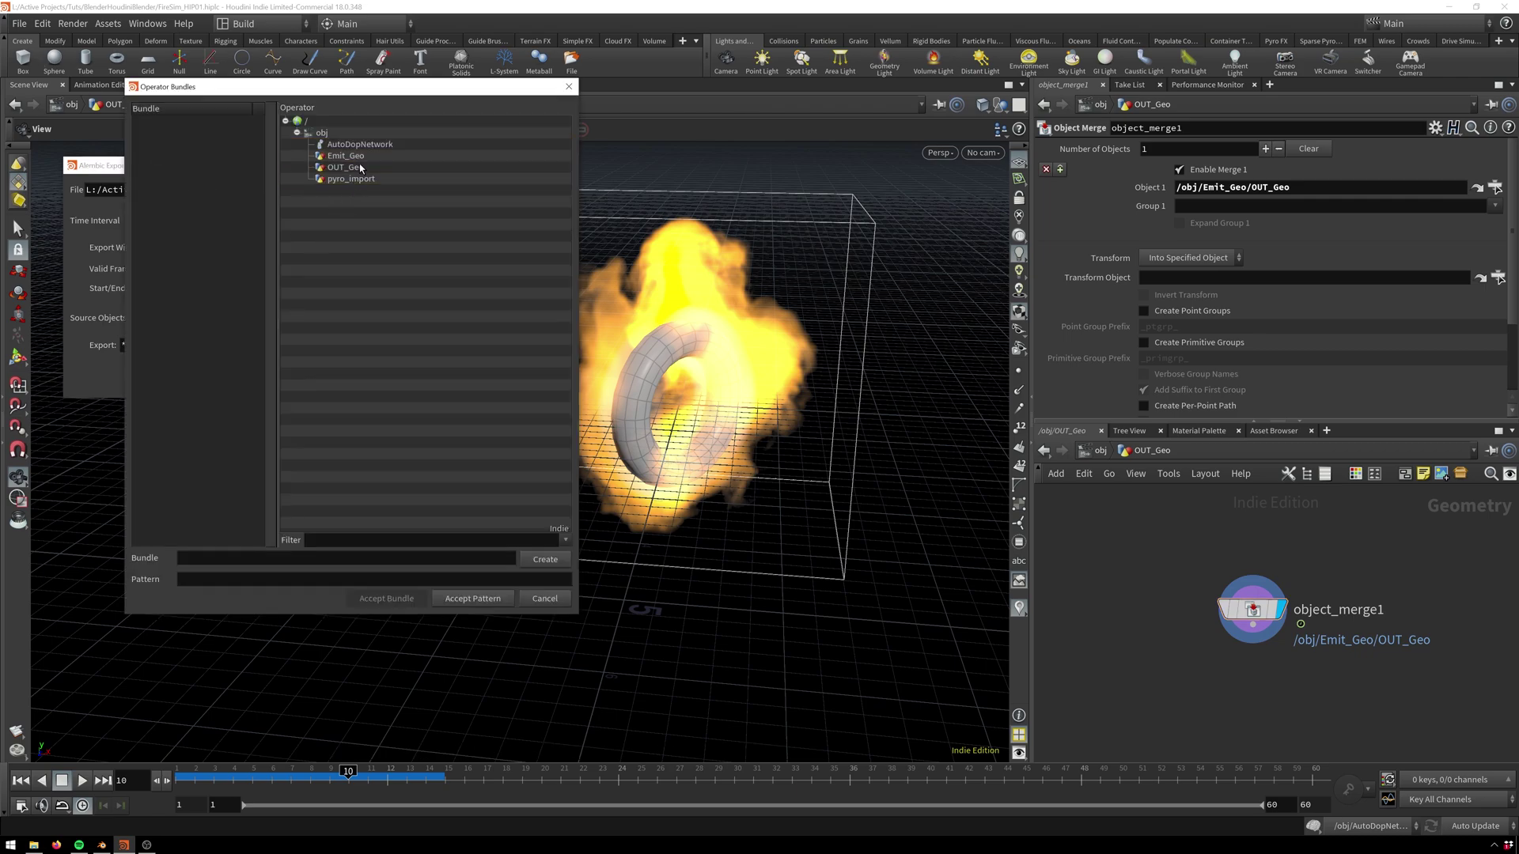
click(348, 167)
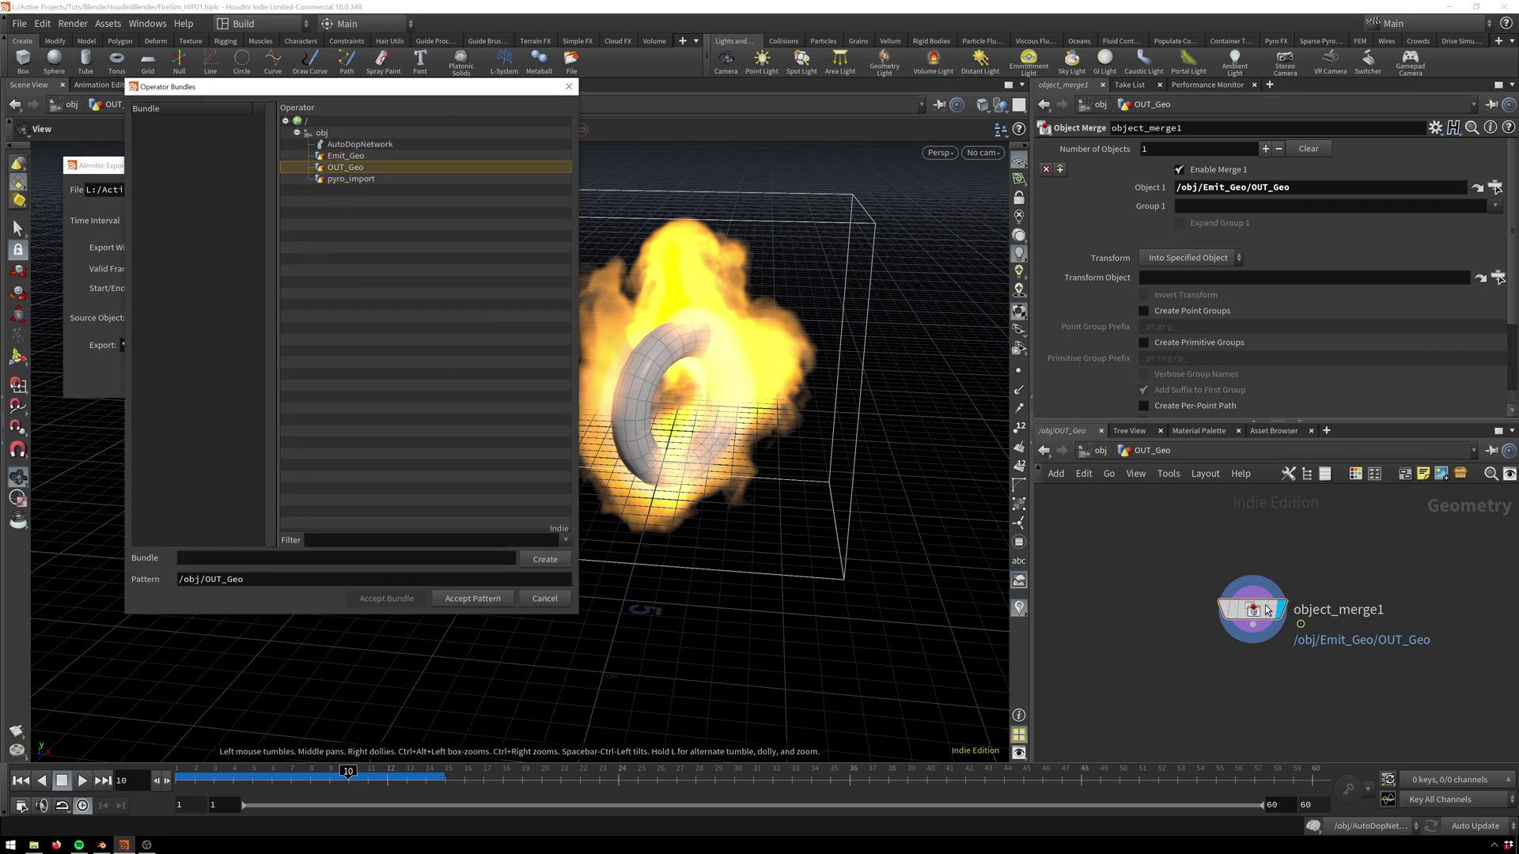
click(472, 599)
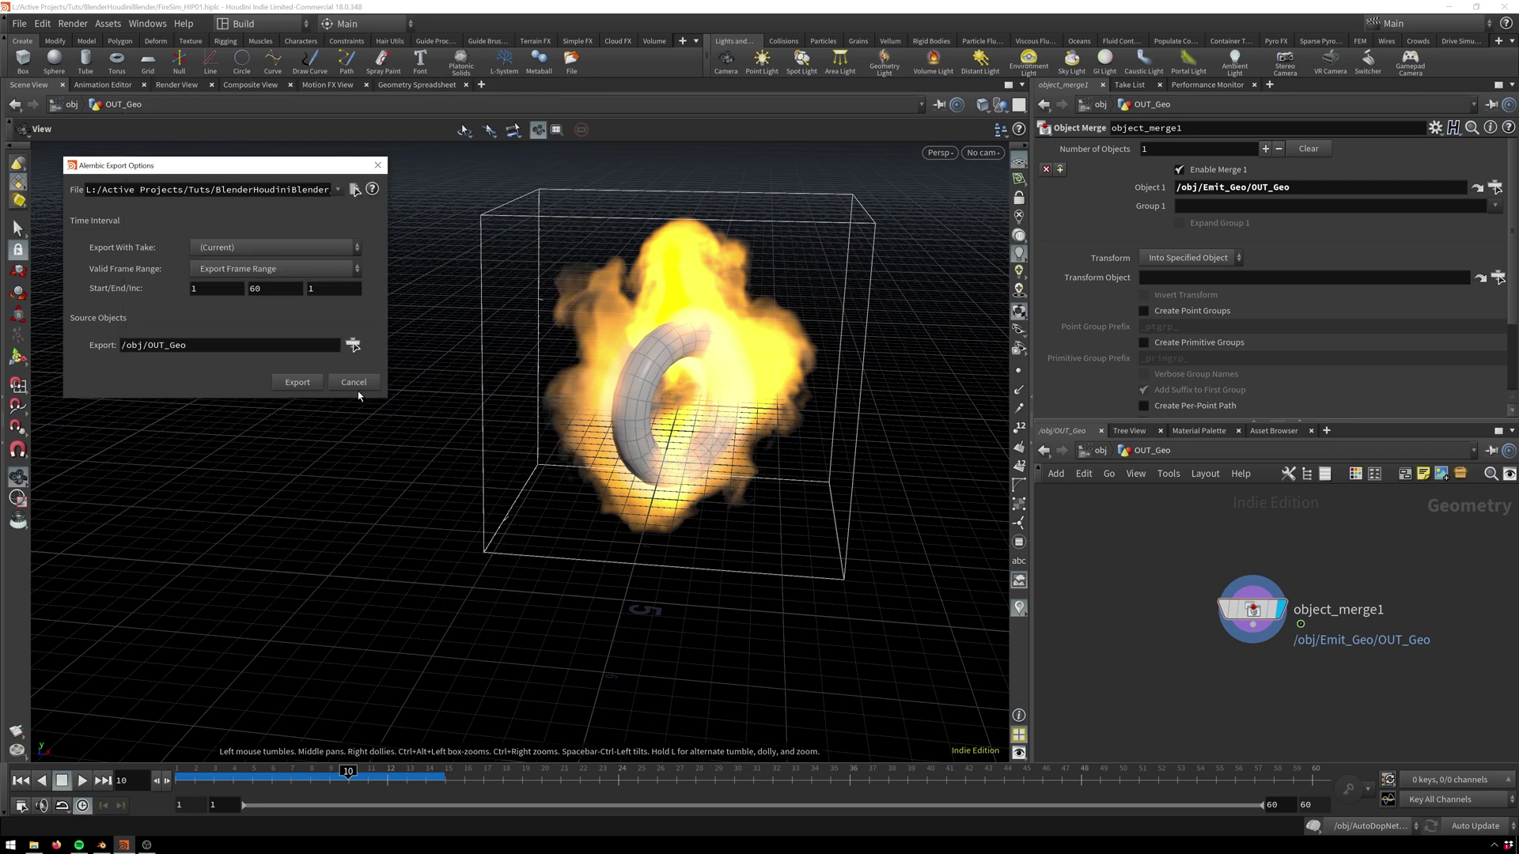
click(298, 383)
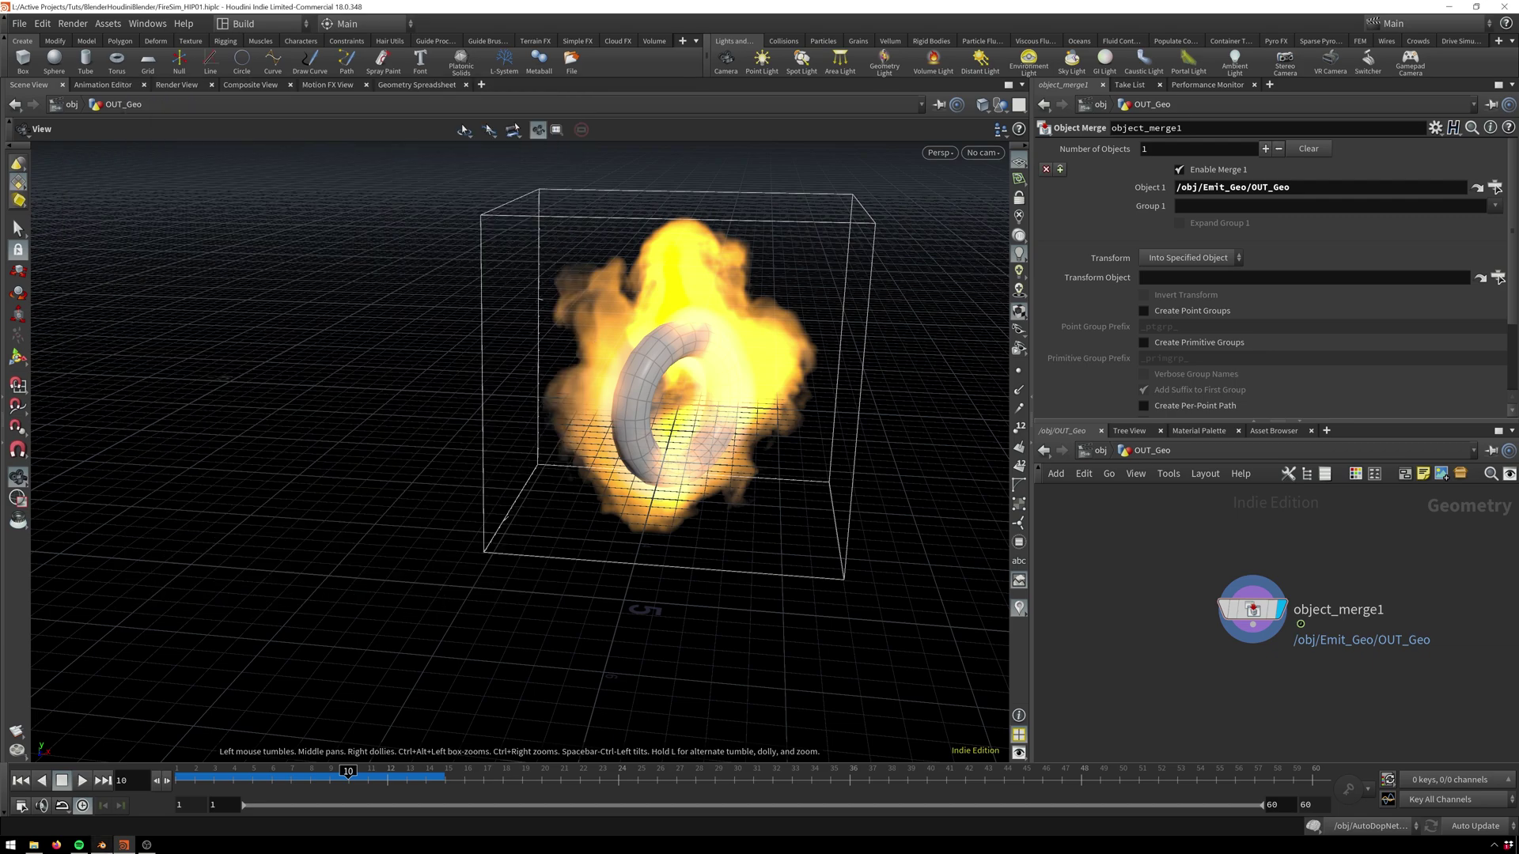
Step: In Blender, import the torus emitter Alembic file into the scene
click(102, 845)
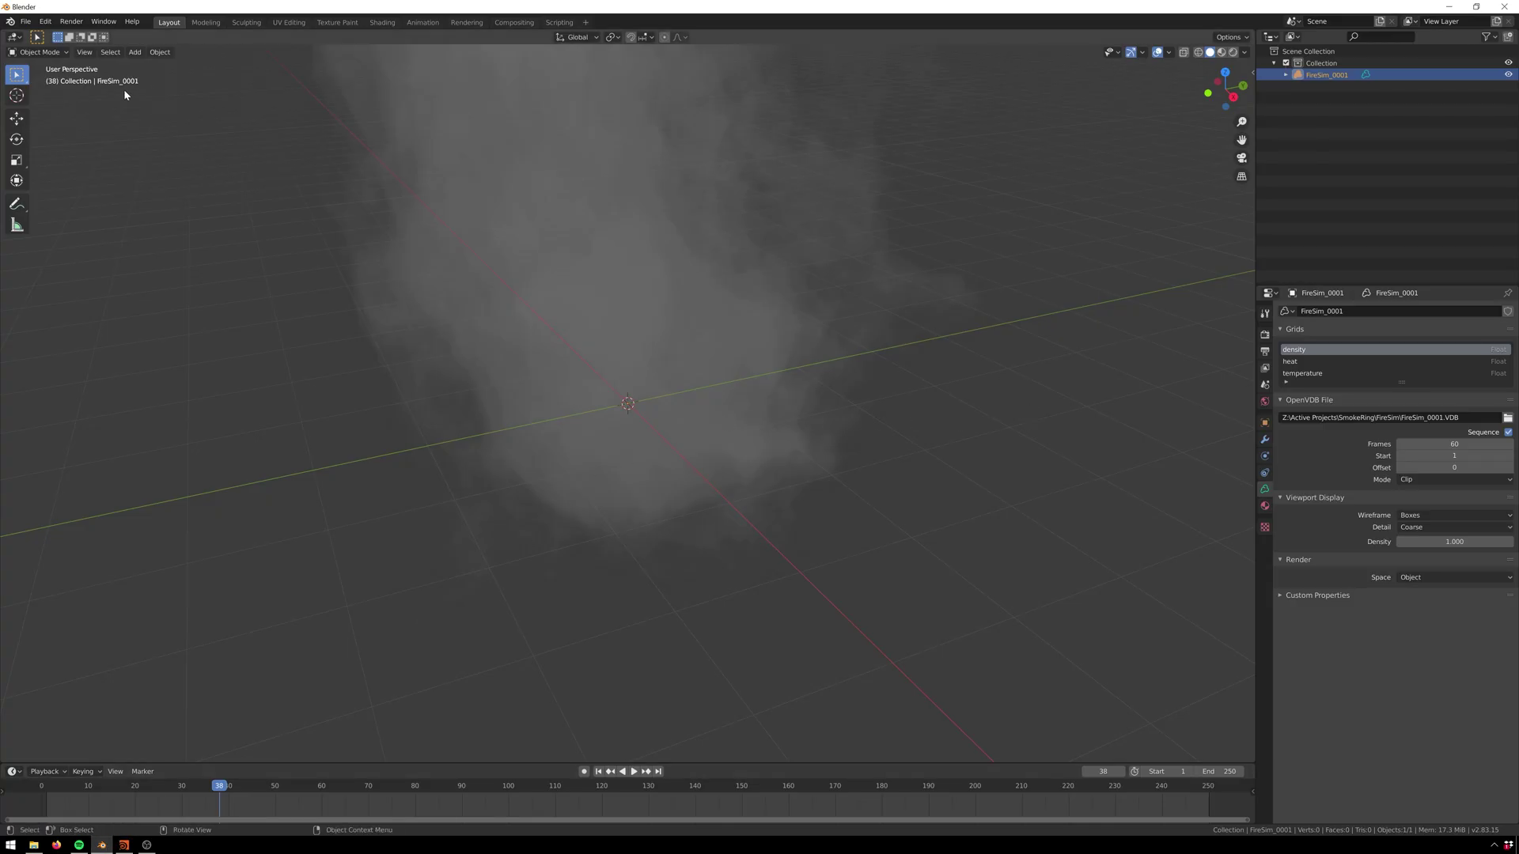
click(25, 21)
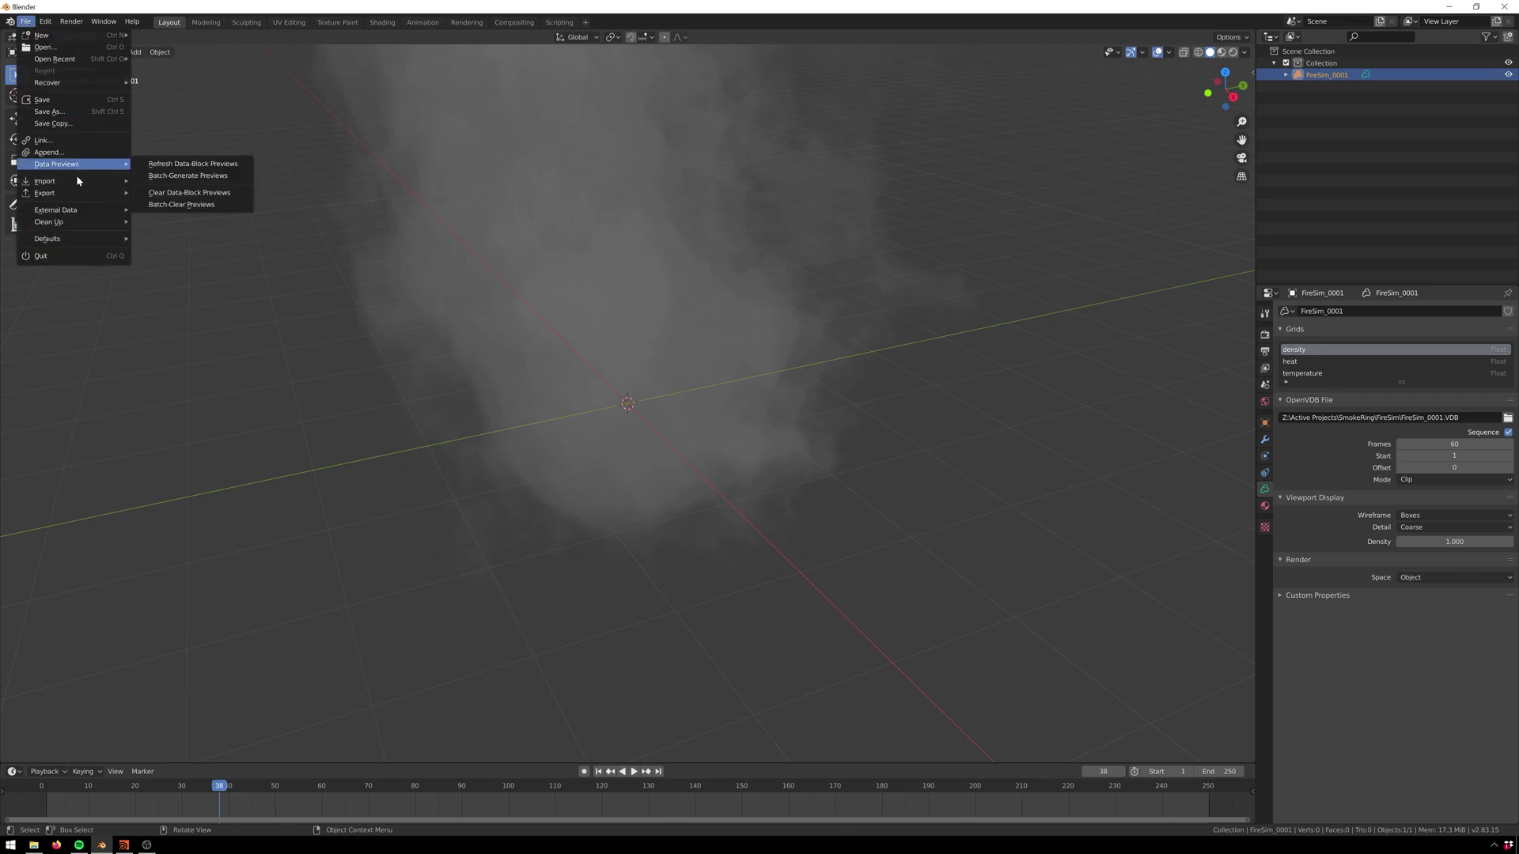
mouse_move(77, 181)
click(202, 193)
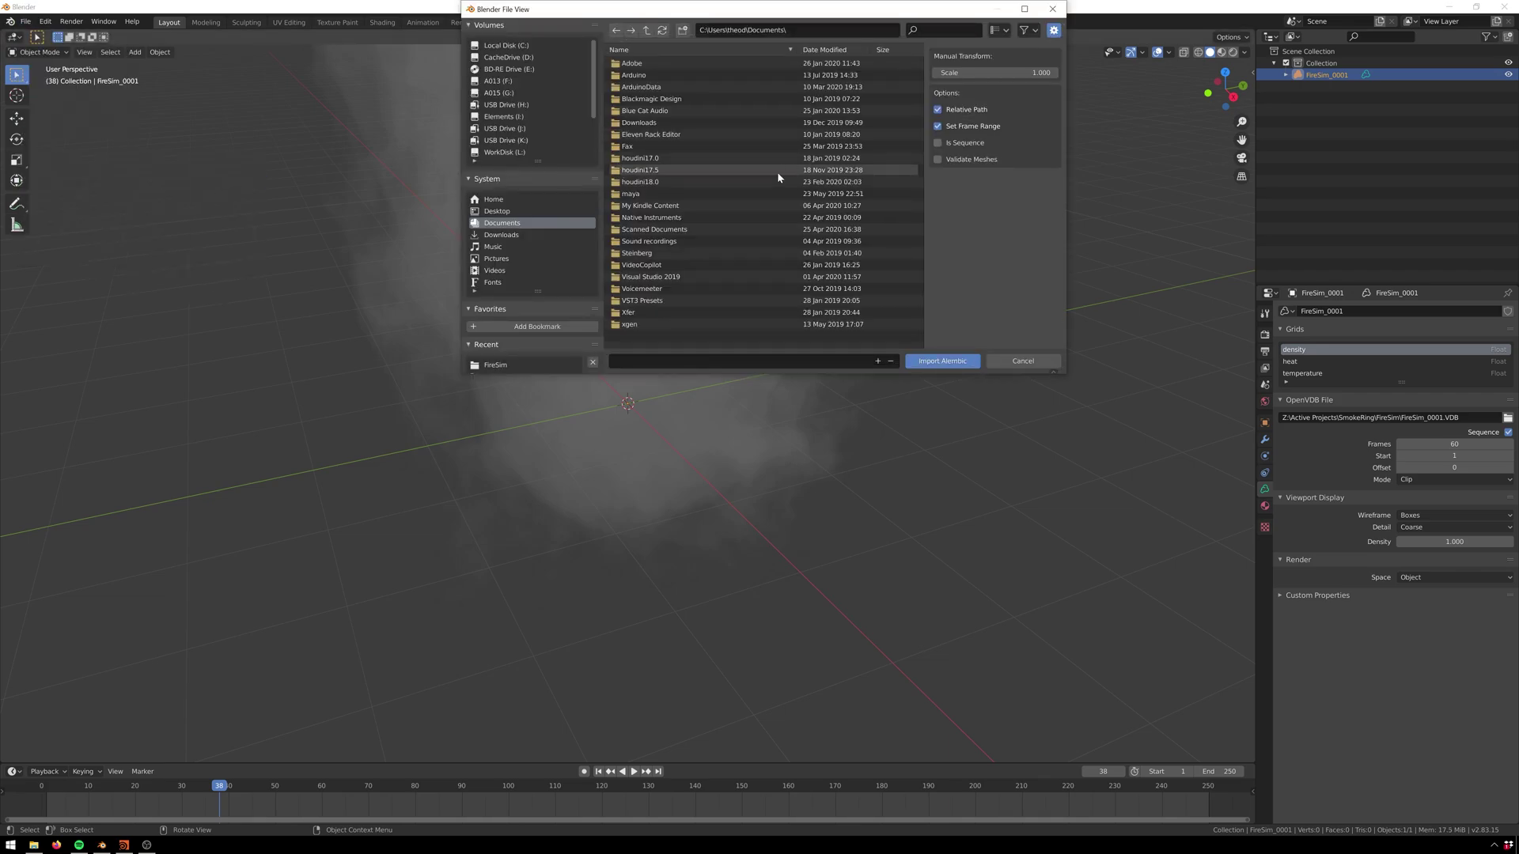
click(942, 362)
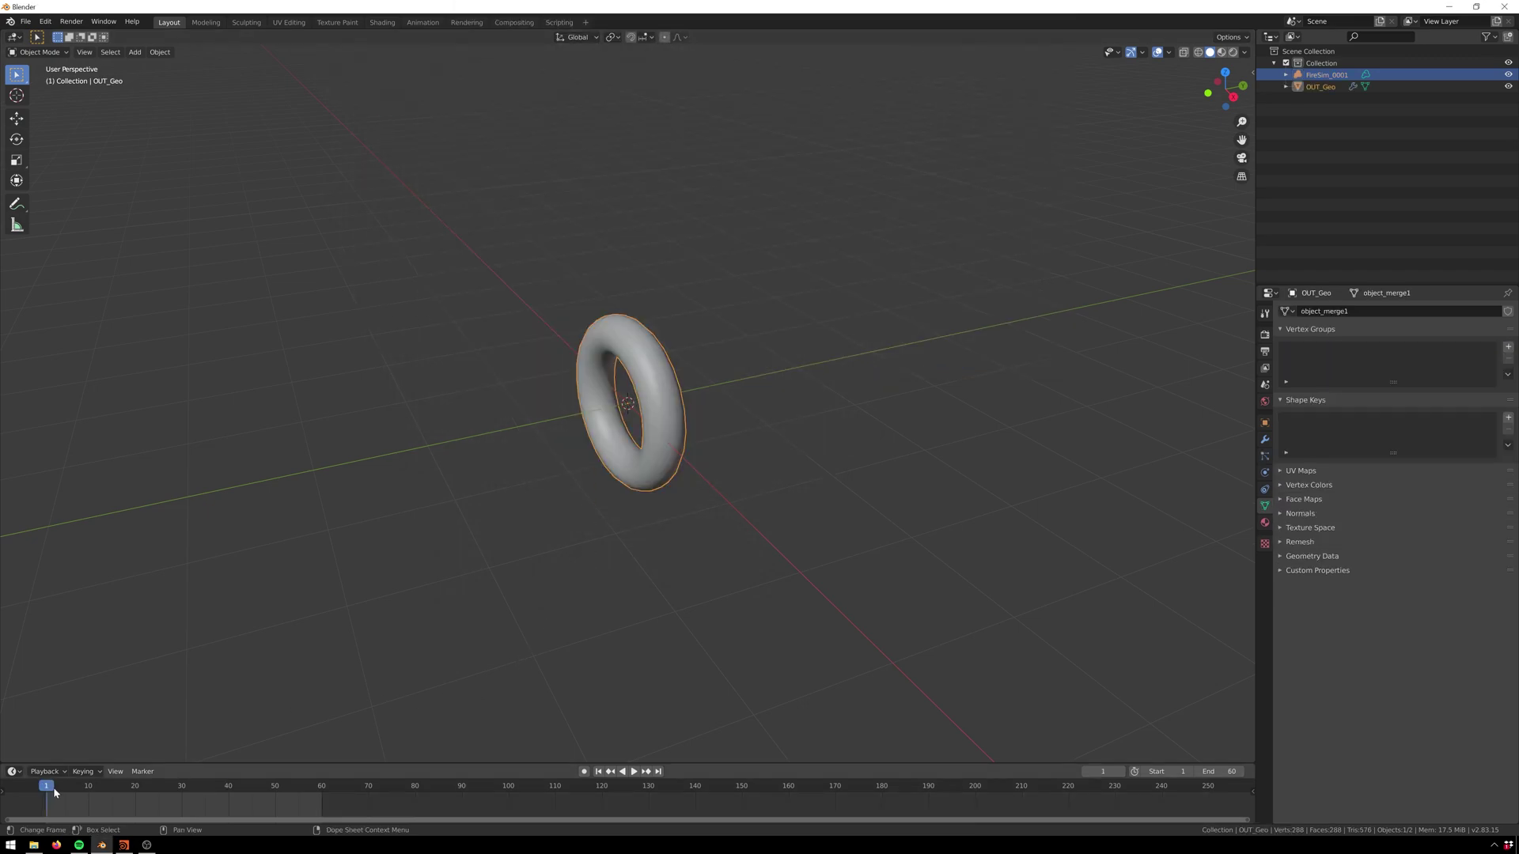
Step: Subdivide the torus with Ctrl+1, go to frame 7 and deselect everything
key(space)
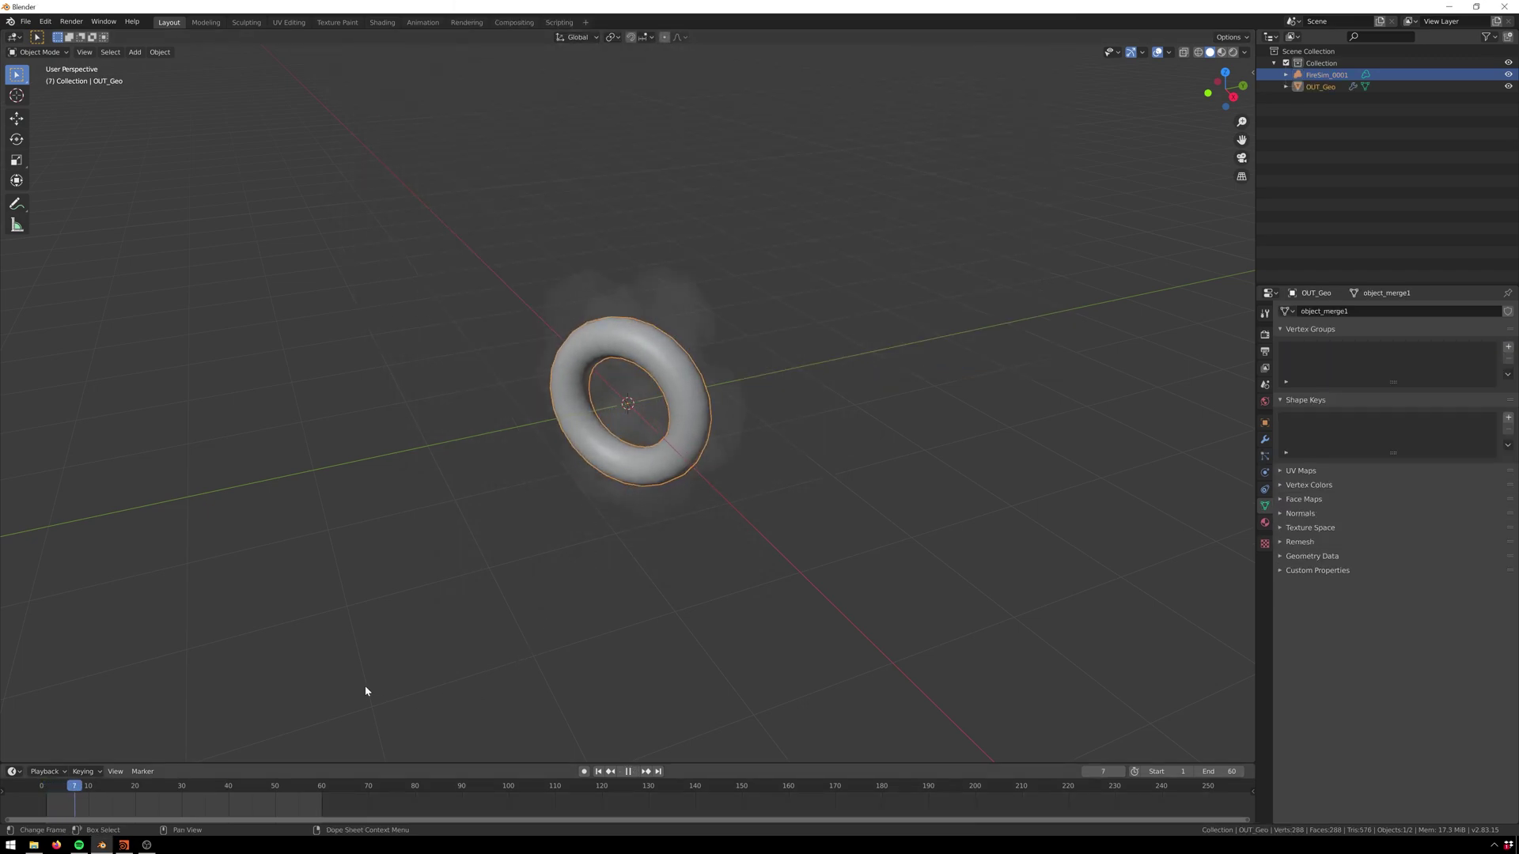
key(Escape)
key(ctrl+1)
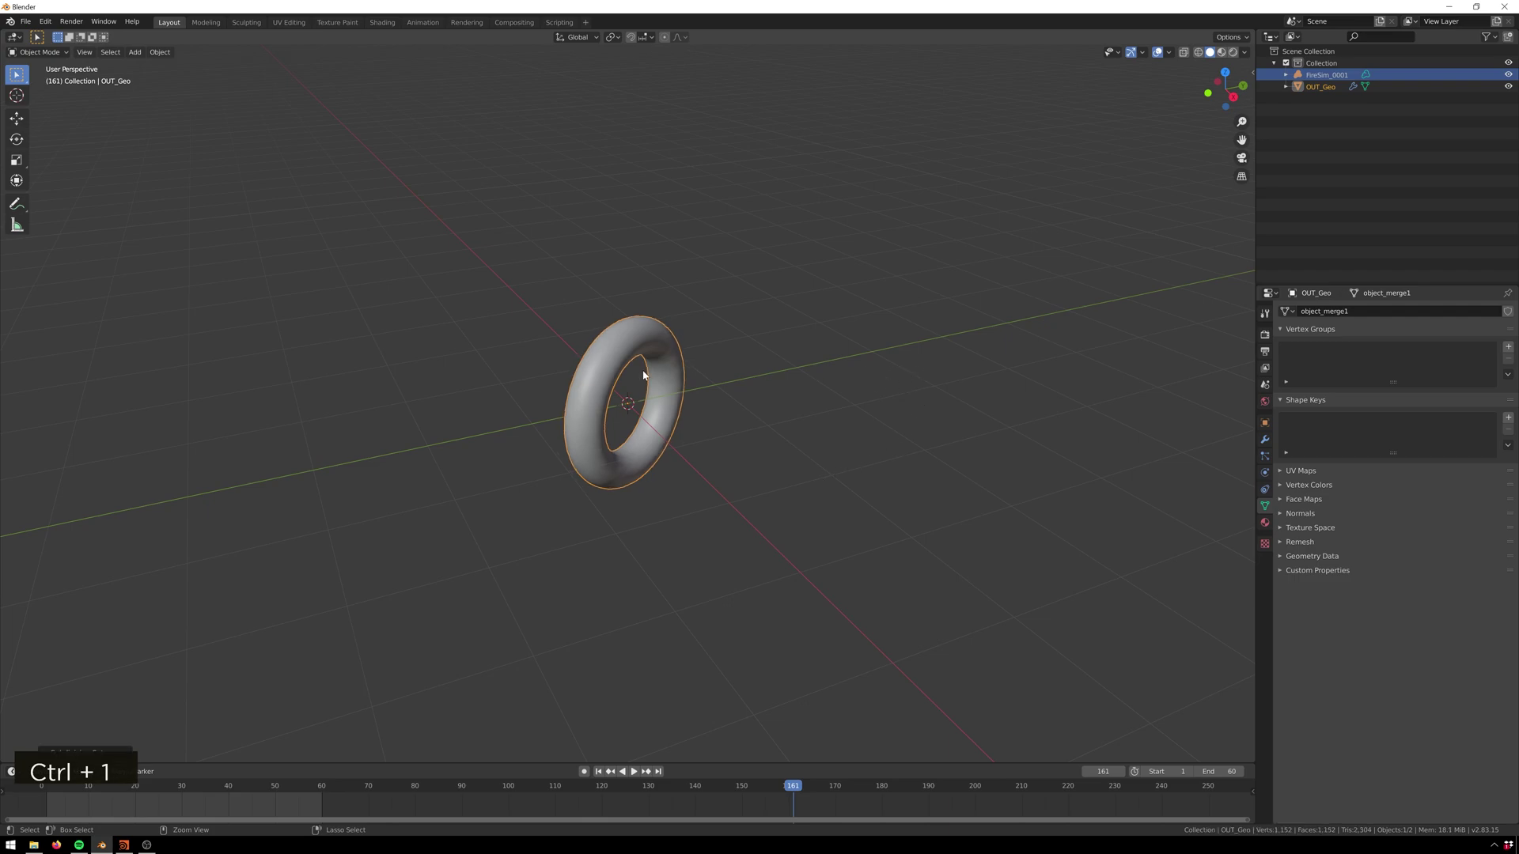
click(74, 794)
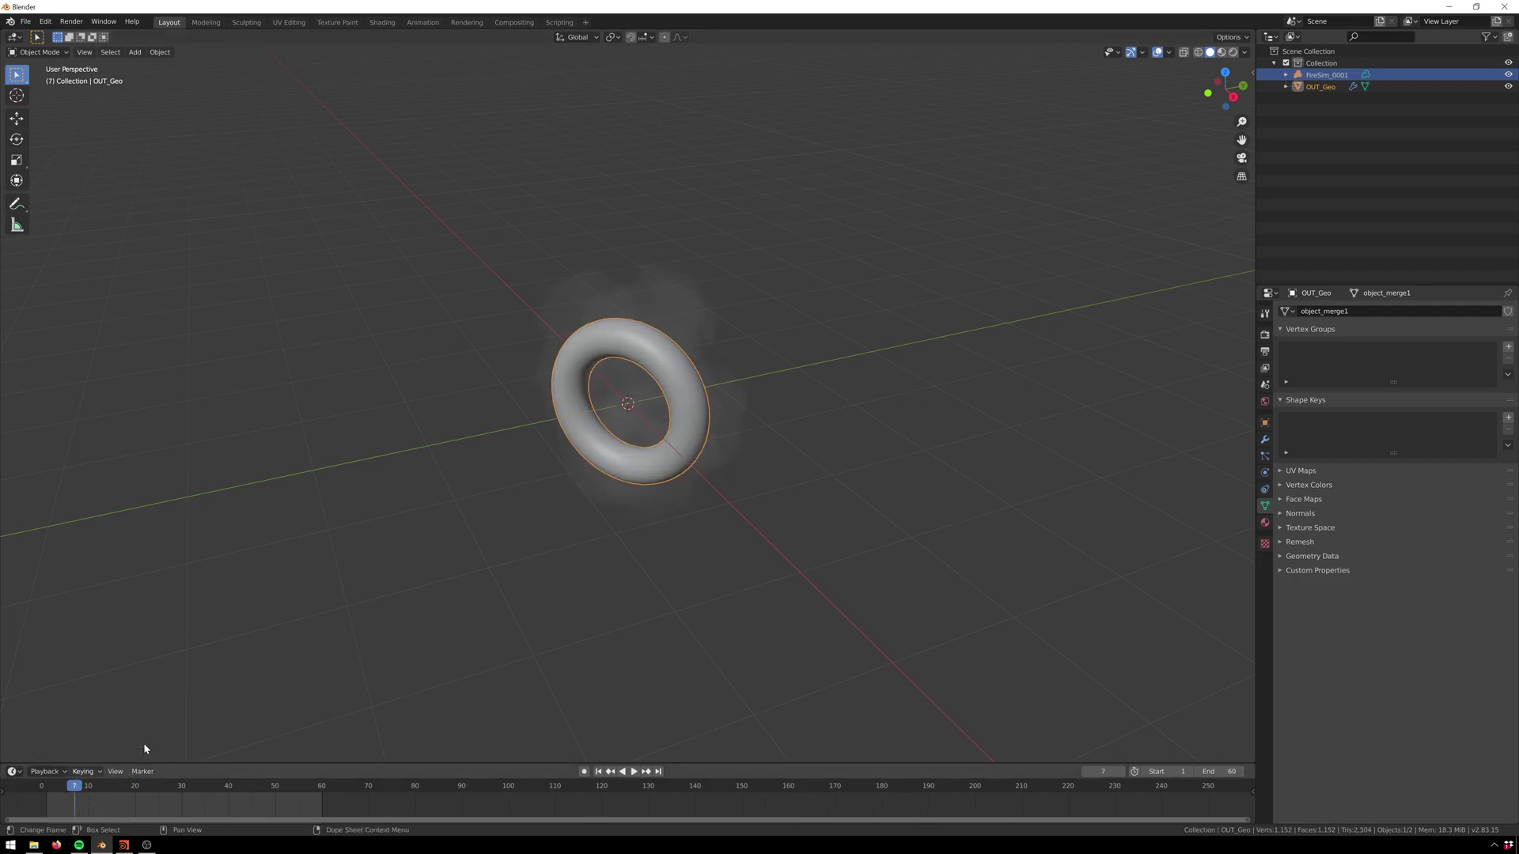
click(679, 300)
key(shift)
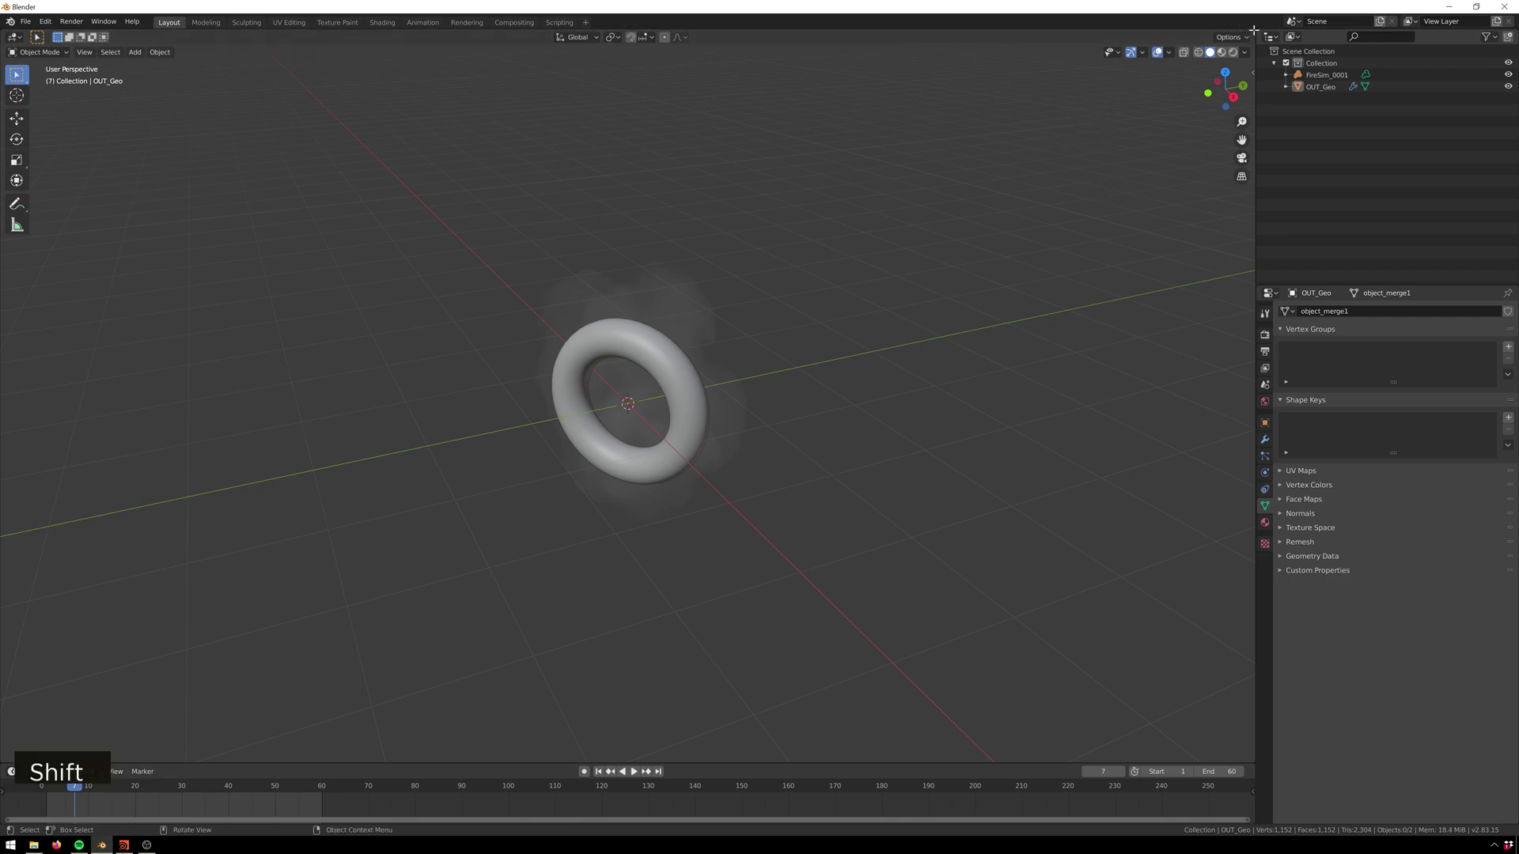
Step: Split the 3D viewport and make the widened right-hand area a Shader Editor
drag(1252, 29, 807, 241)
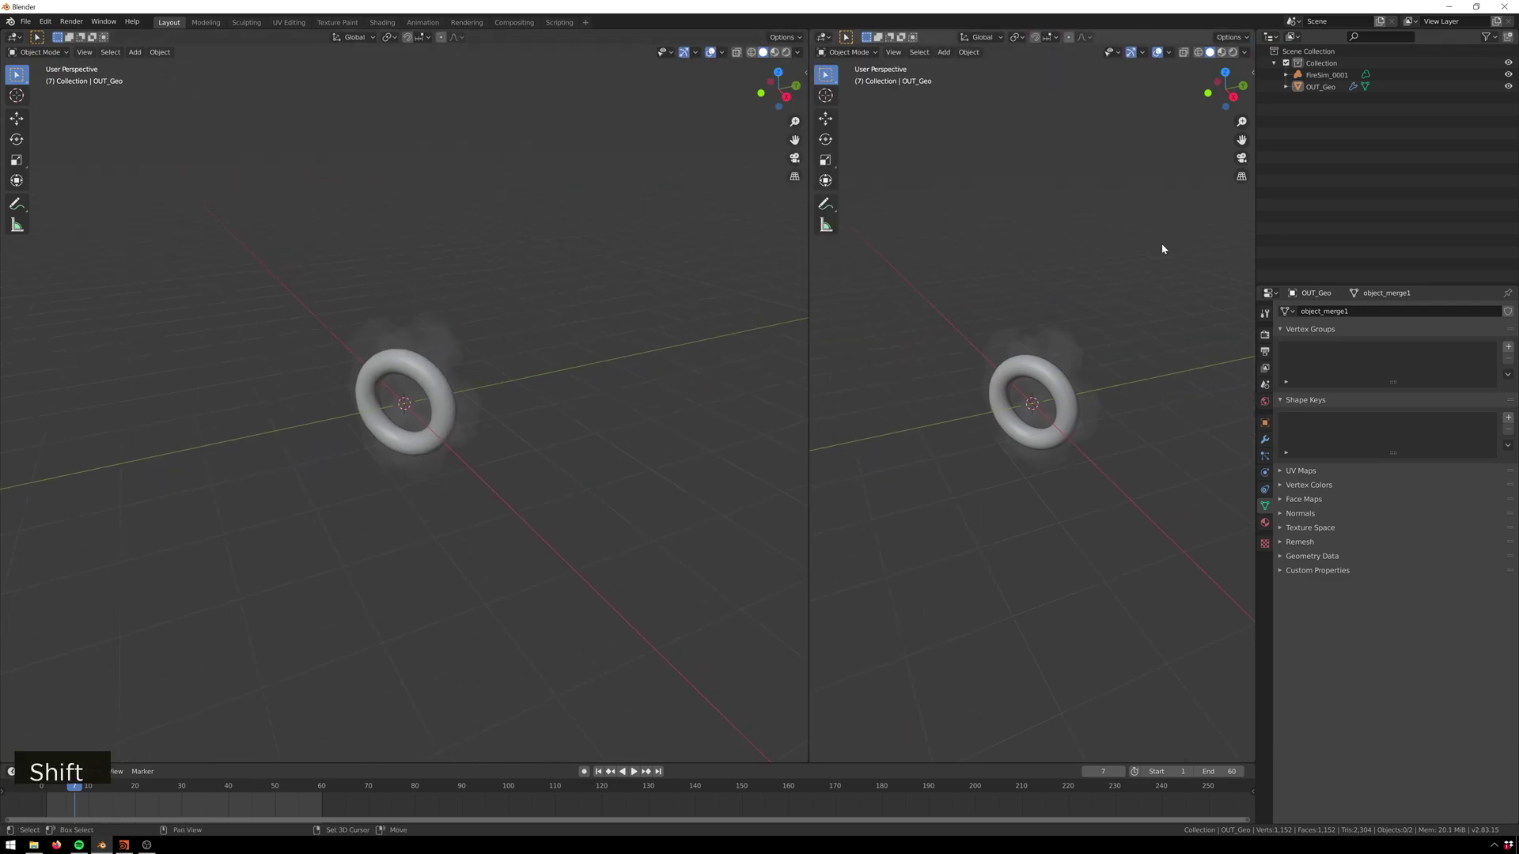
key(shift+F3)
click(822, 37)
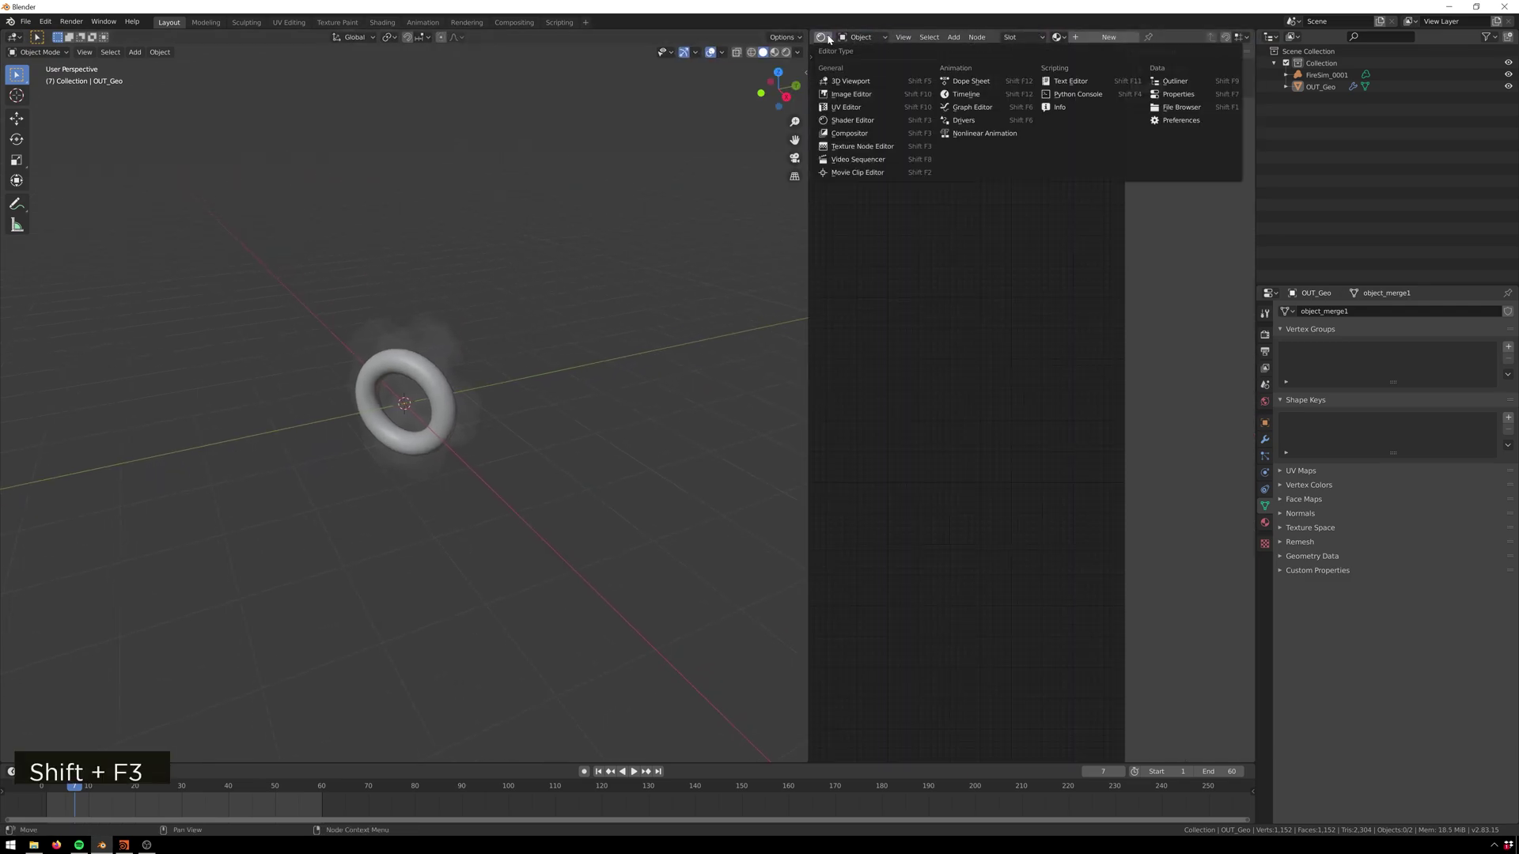
click(823, 36)
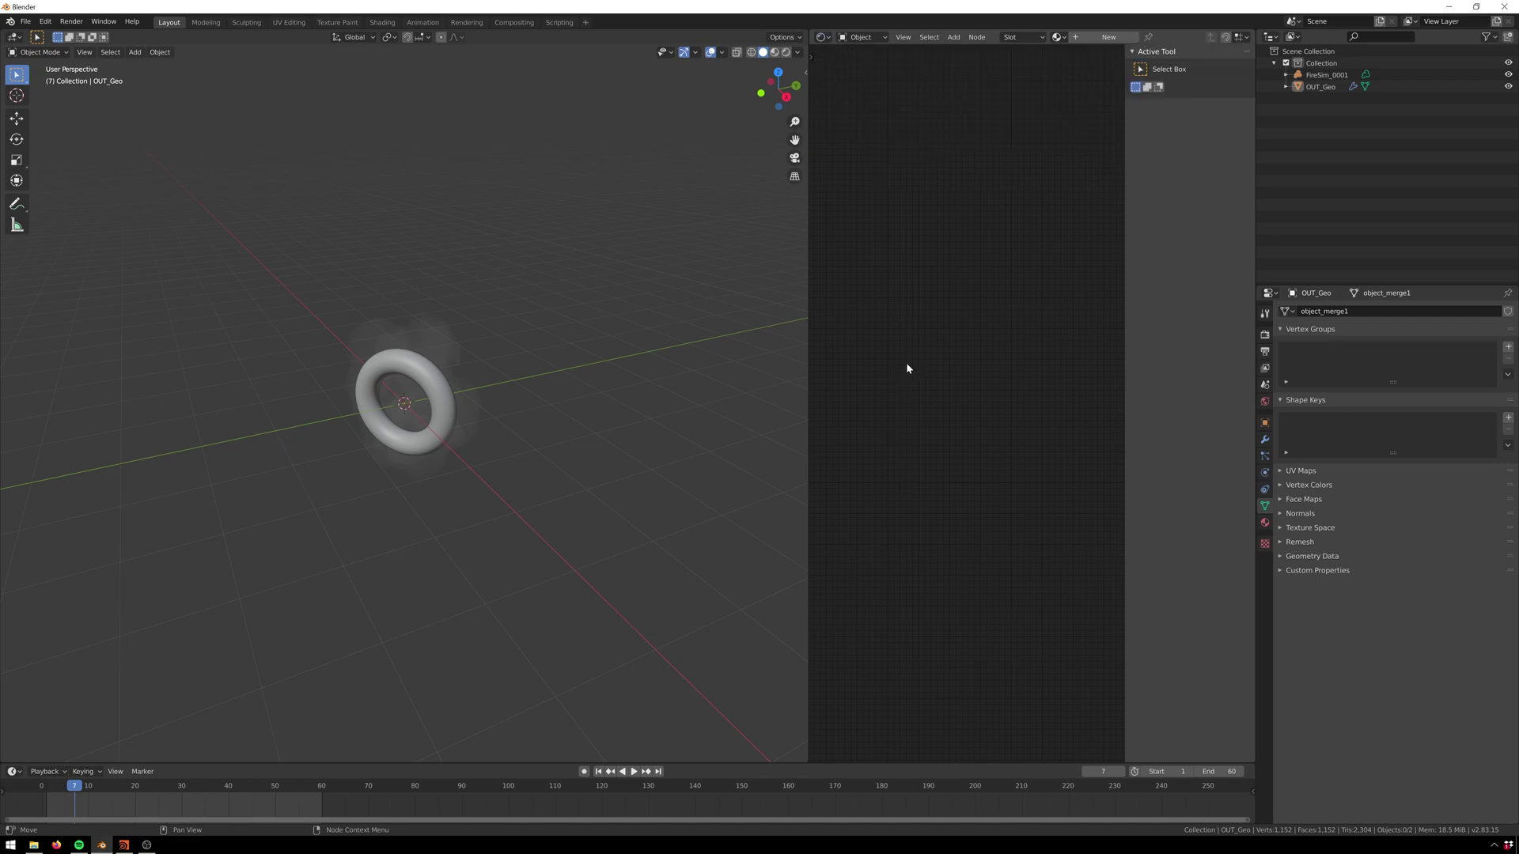
key(shift)
drag(802, 329, 734, 320)
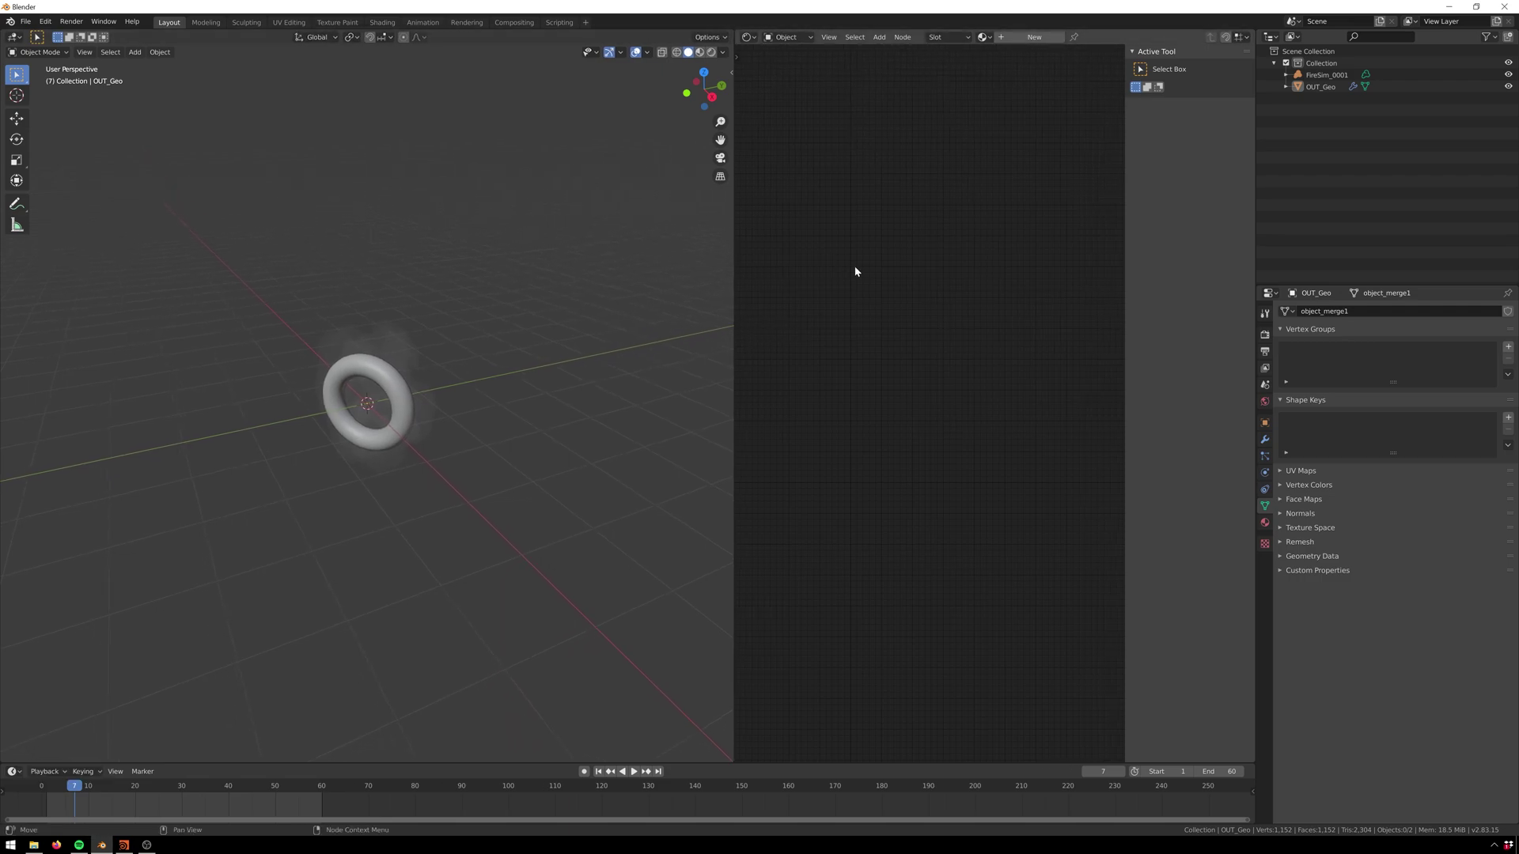
Step: Give FireSim_0001 a new material and set Principled Volume Blackbody Intensity to 1
click(1314, 75)
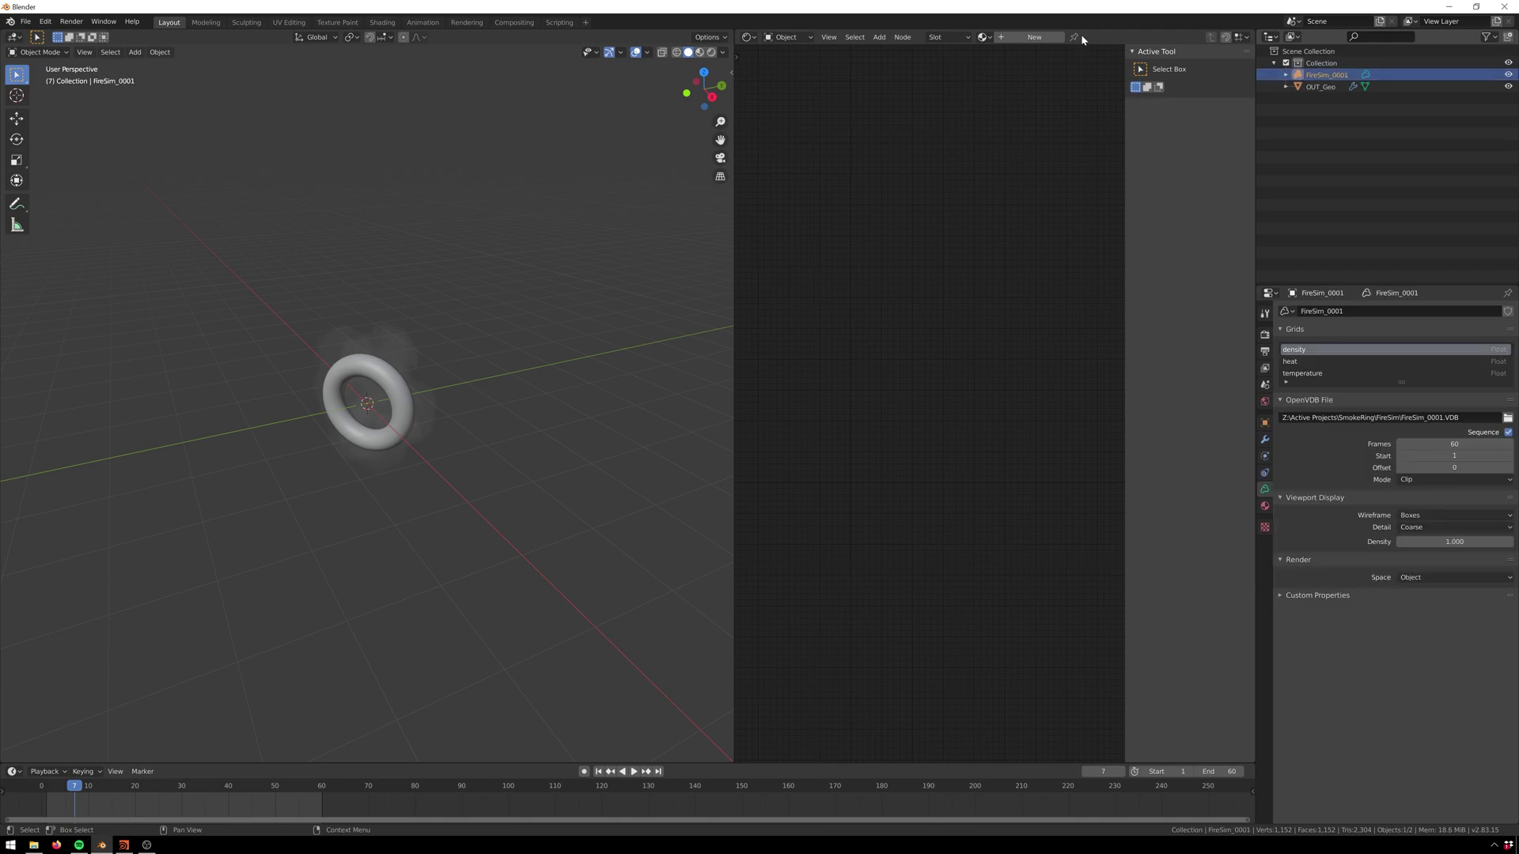
click(1036, 37)
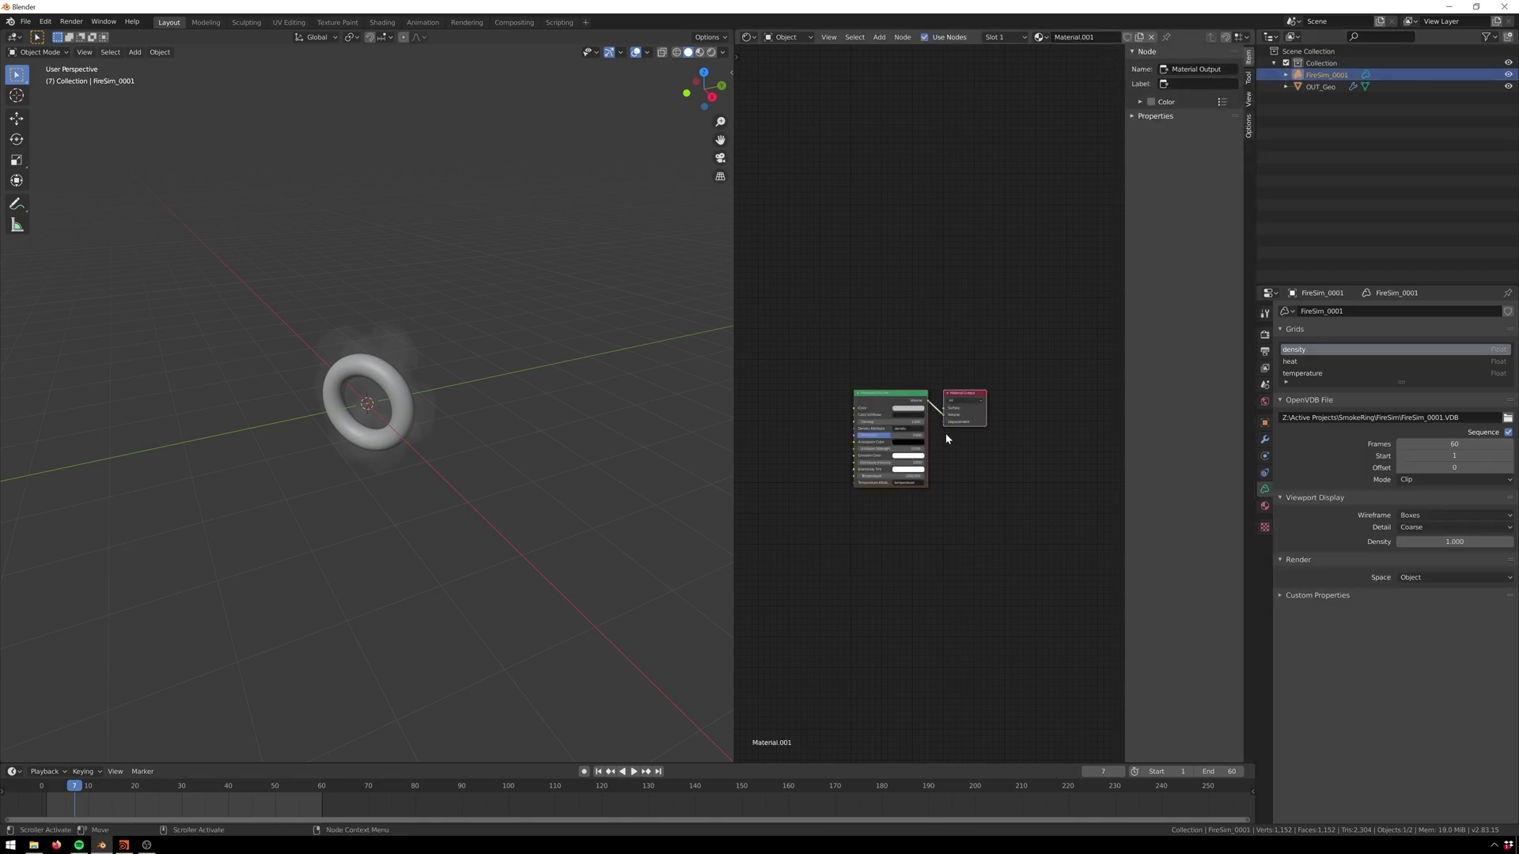
scroll(946, 437, up, 4)
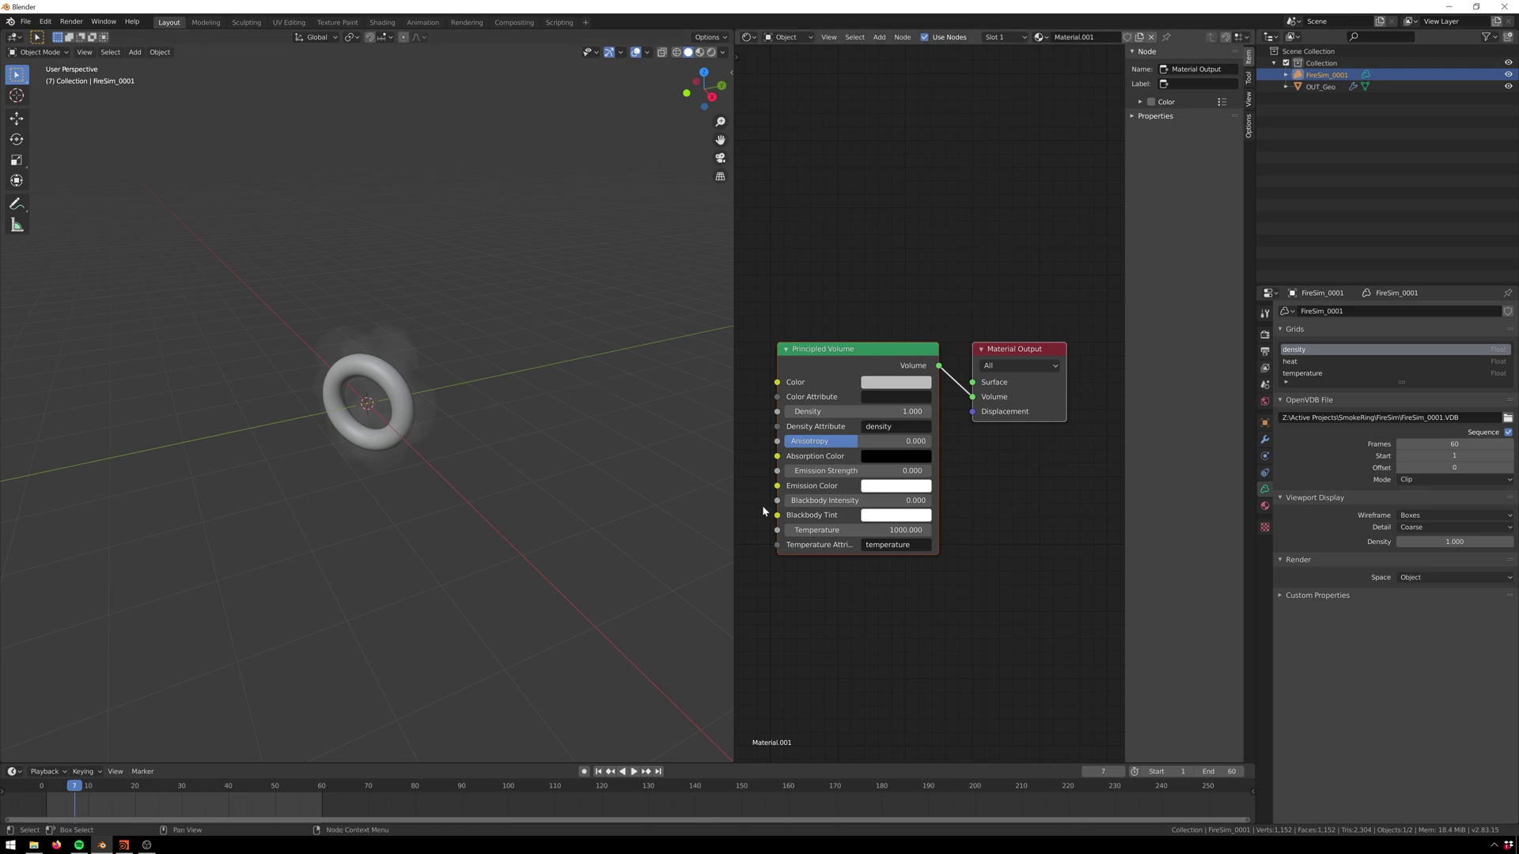
click(839, 500)
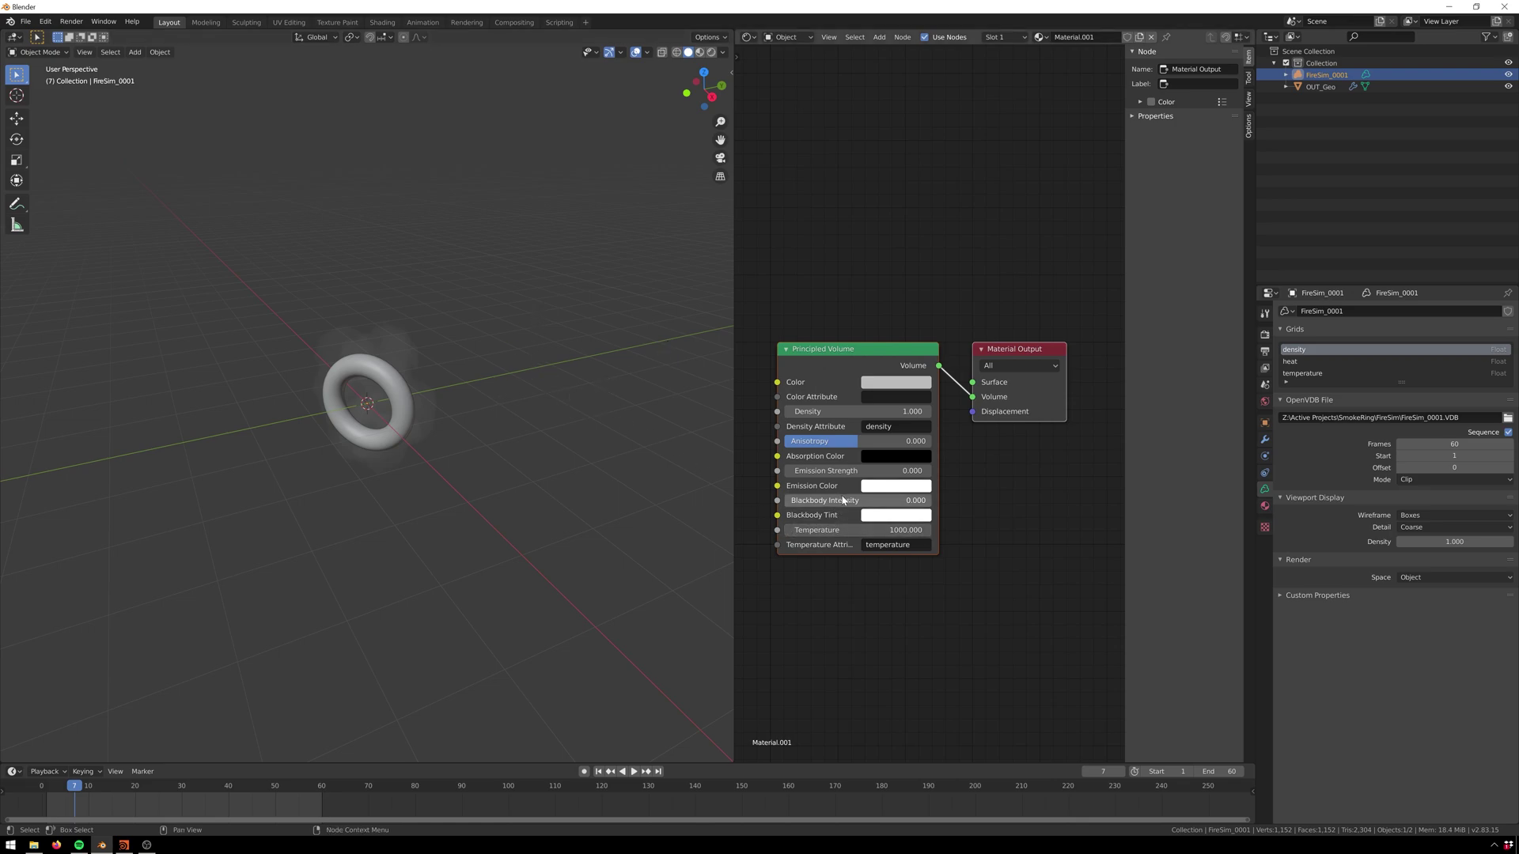
text(1)
key(Return)
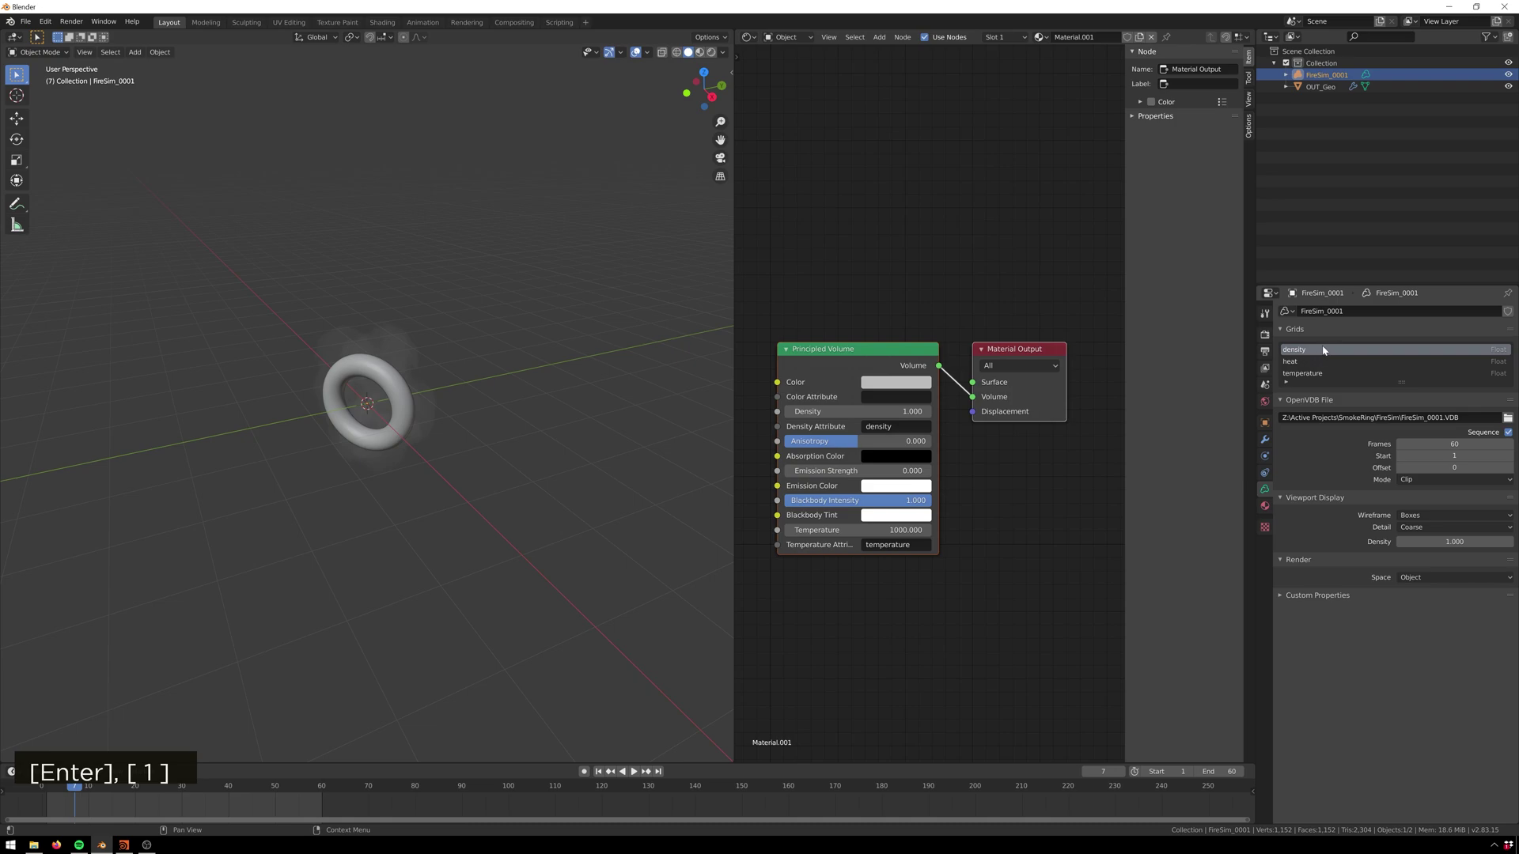
click(1265, 335)
Step: Switch the render engine to Cycles and set the viewport to Rendered shading
click(1424, 311)
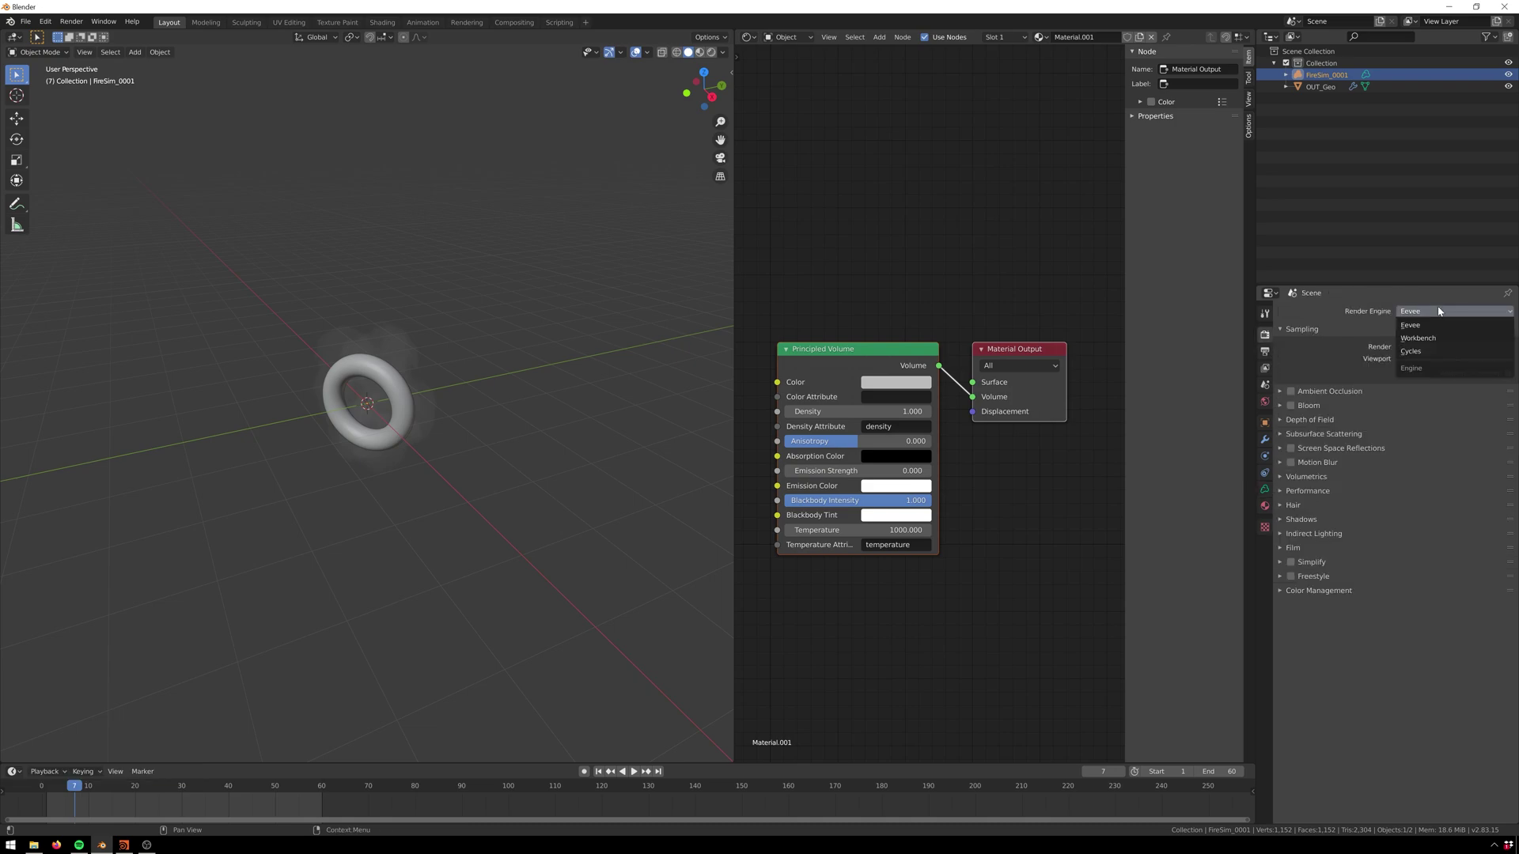
click(1406, 352)
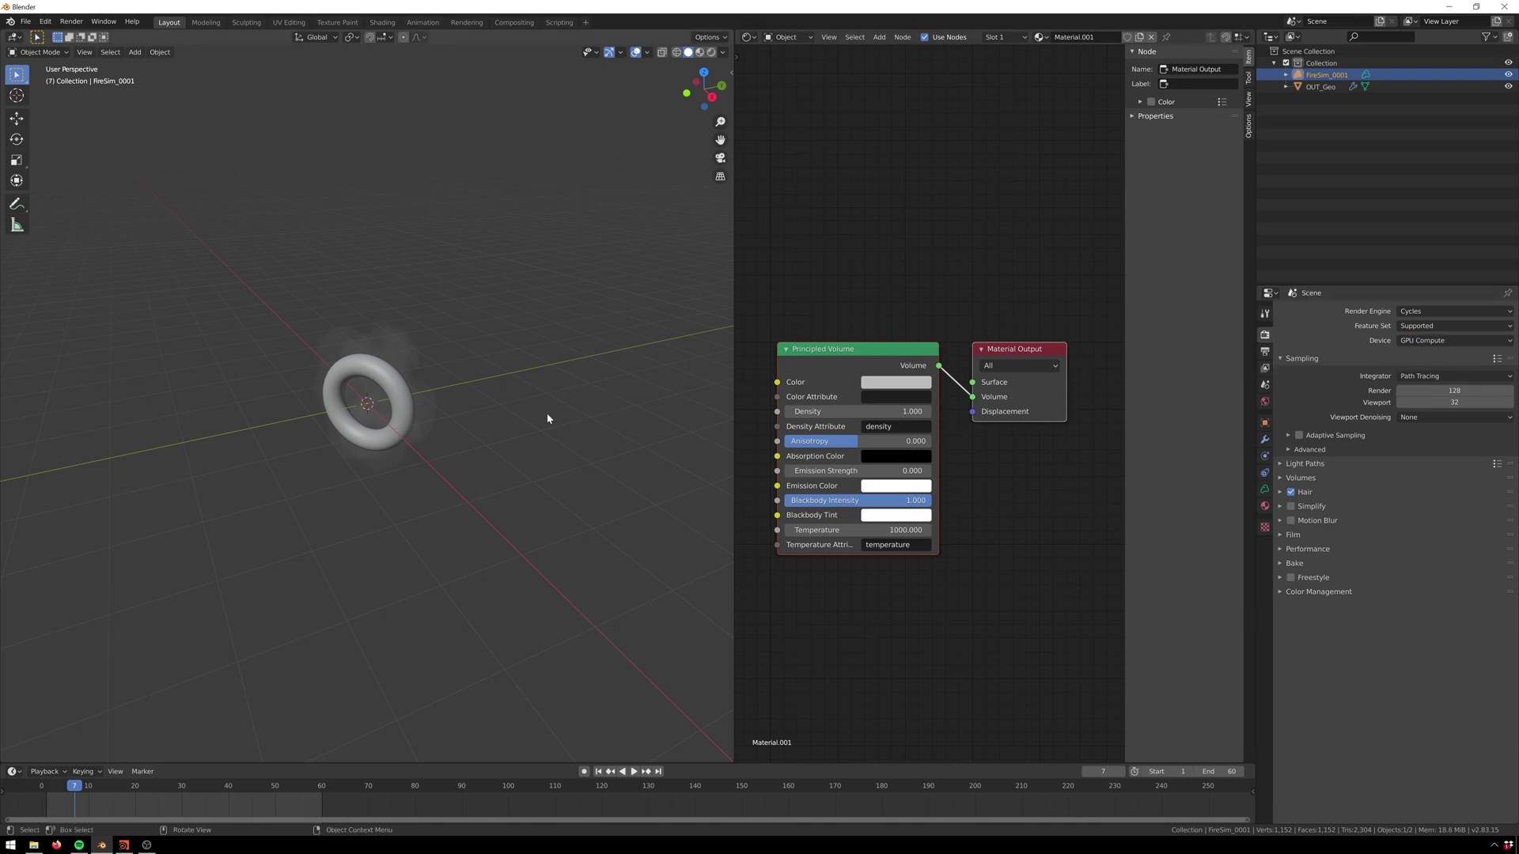
scroll(509, 414, up, 3)
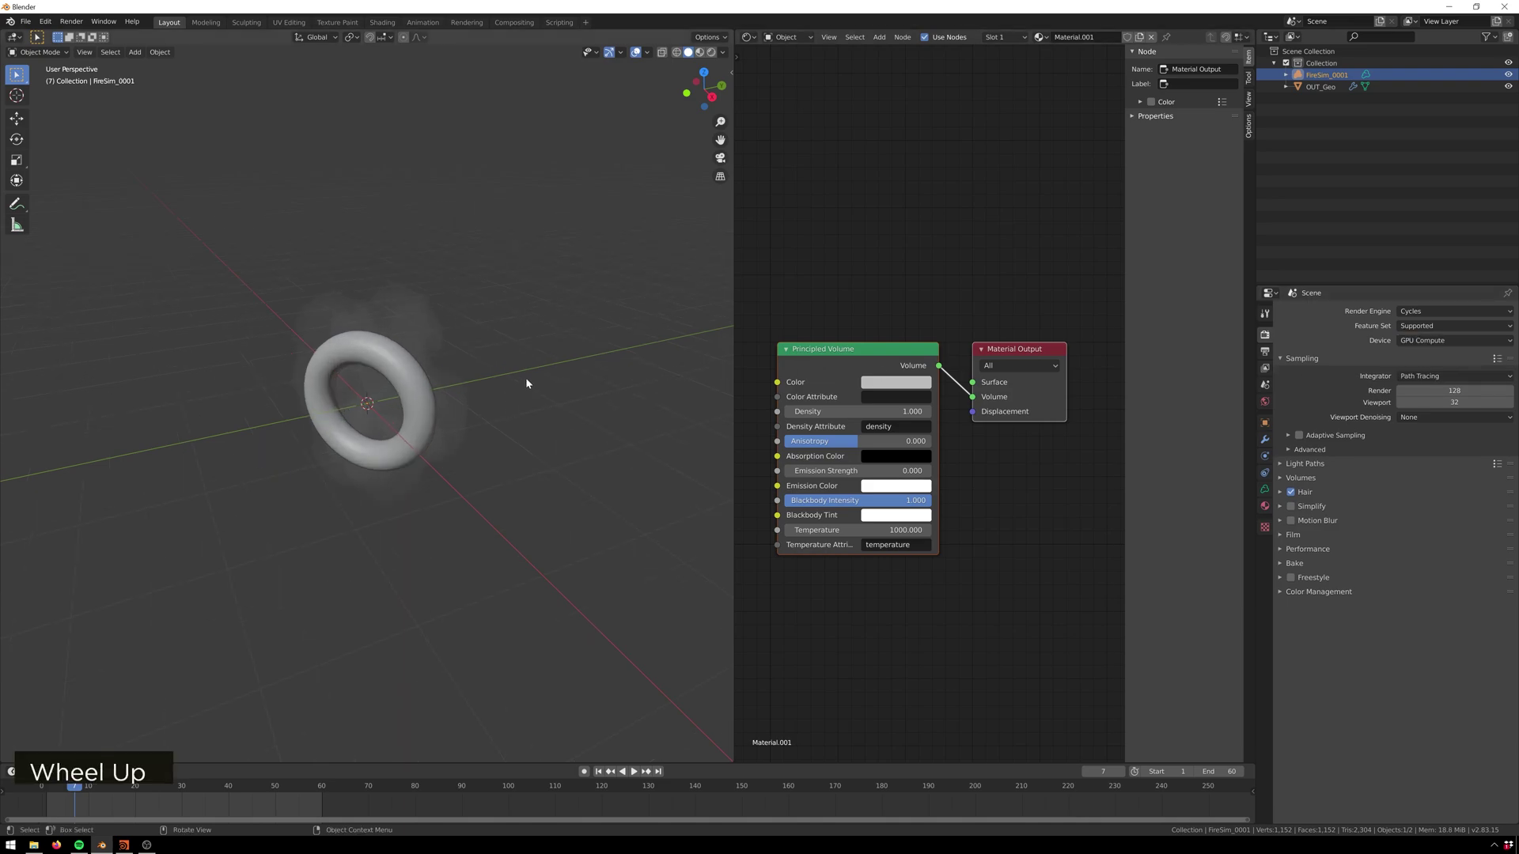
mouse_move(525, 383)
middle_down()
mouse_move(552, 385)
mouse_move(545, 364)
middle_up()
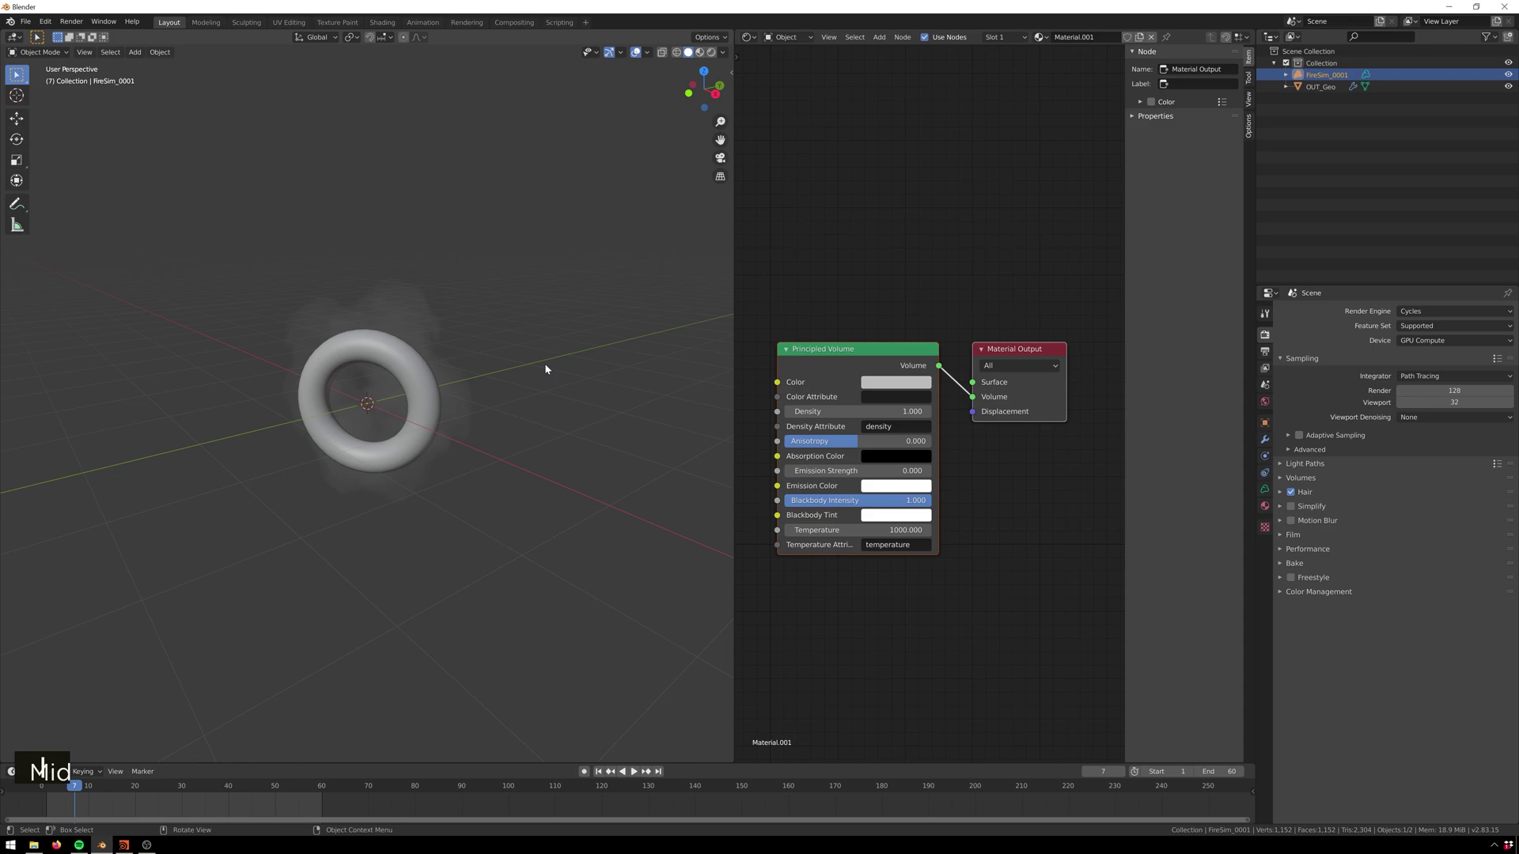
key(z)
key(z)
click(560, 300)
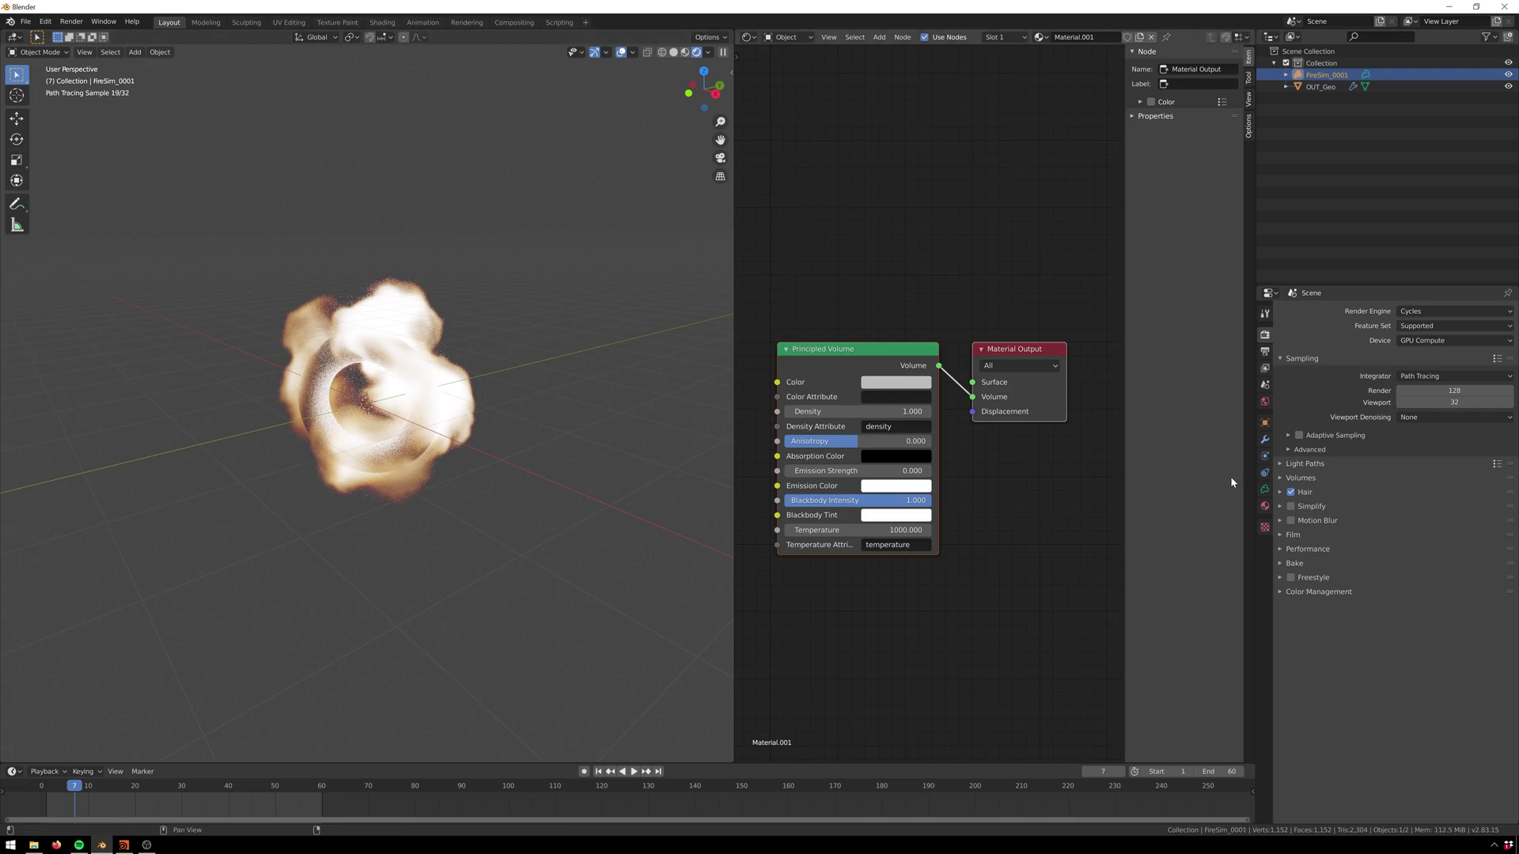
Step: Make the world colour black, hide viewport overlays, and expand Render Performance options
click(1265, 505)
click(1265, 401)
click(1450, 382)
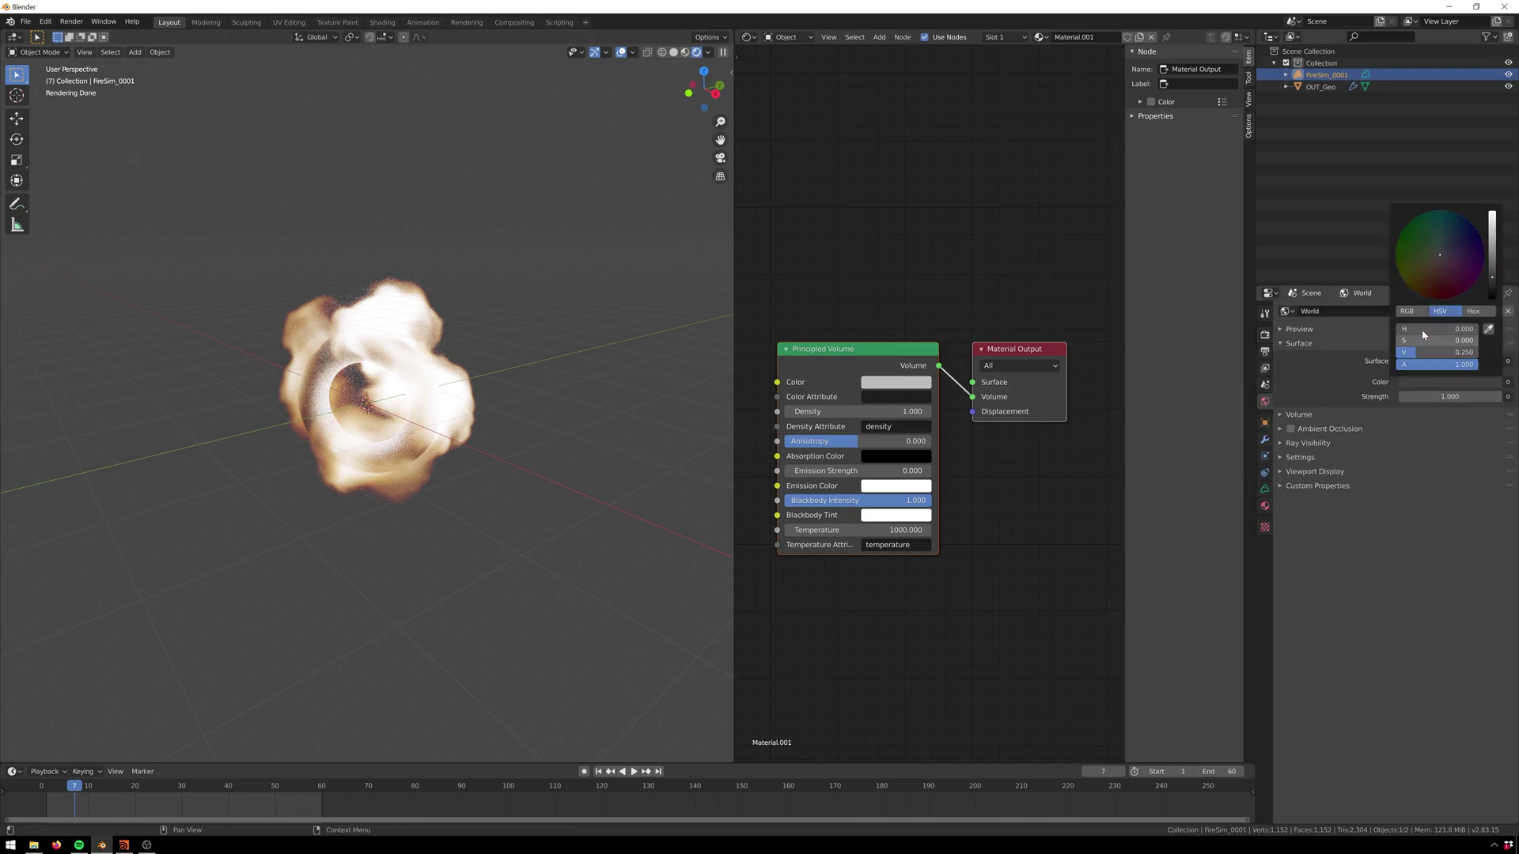
drag(1448, 337, 1401, 338)
click(621, 52)
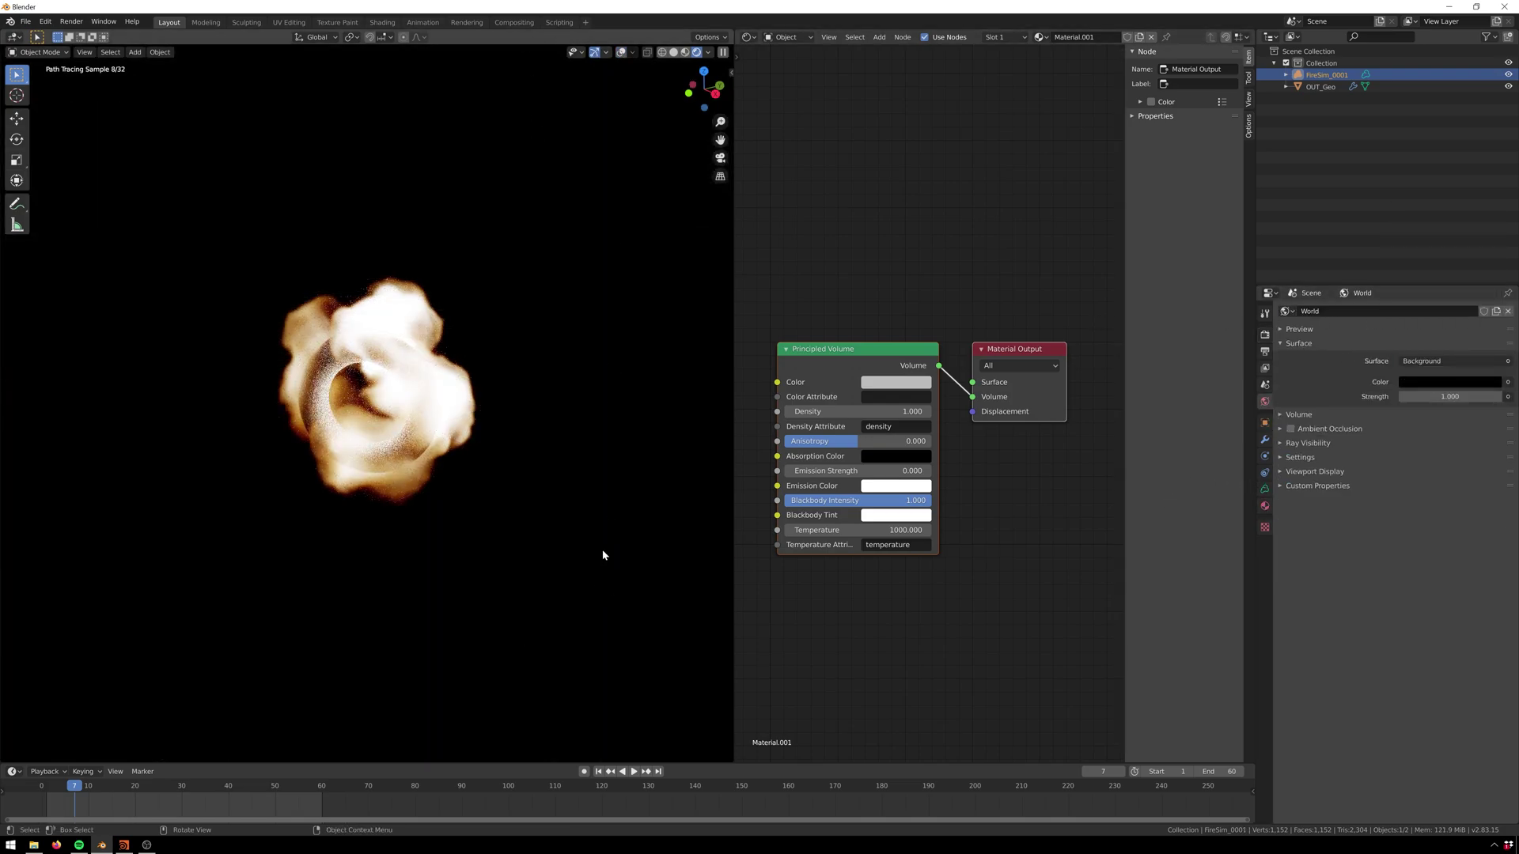
click(1265, 335)
click(1283, 549)
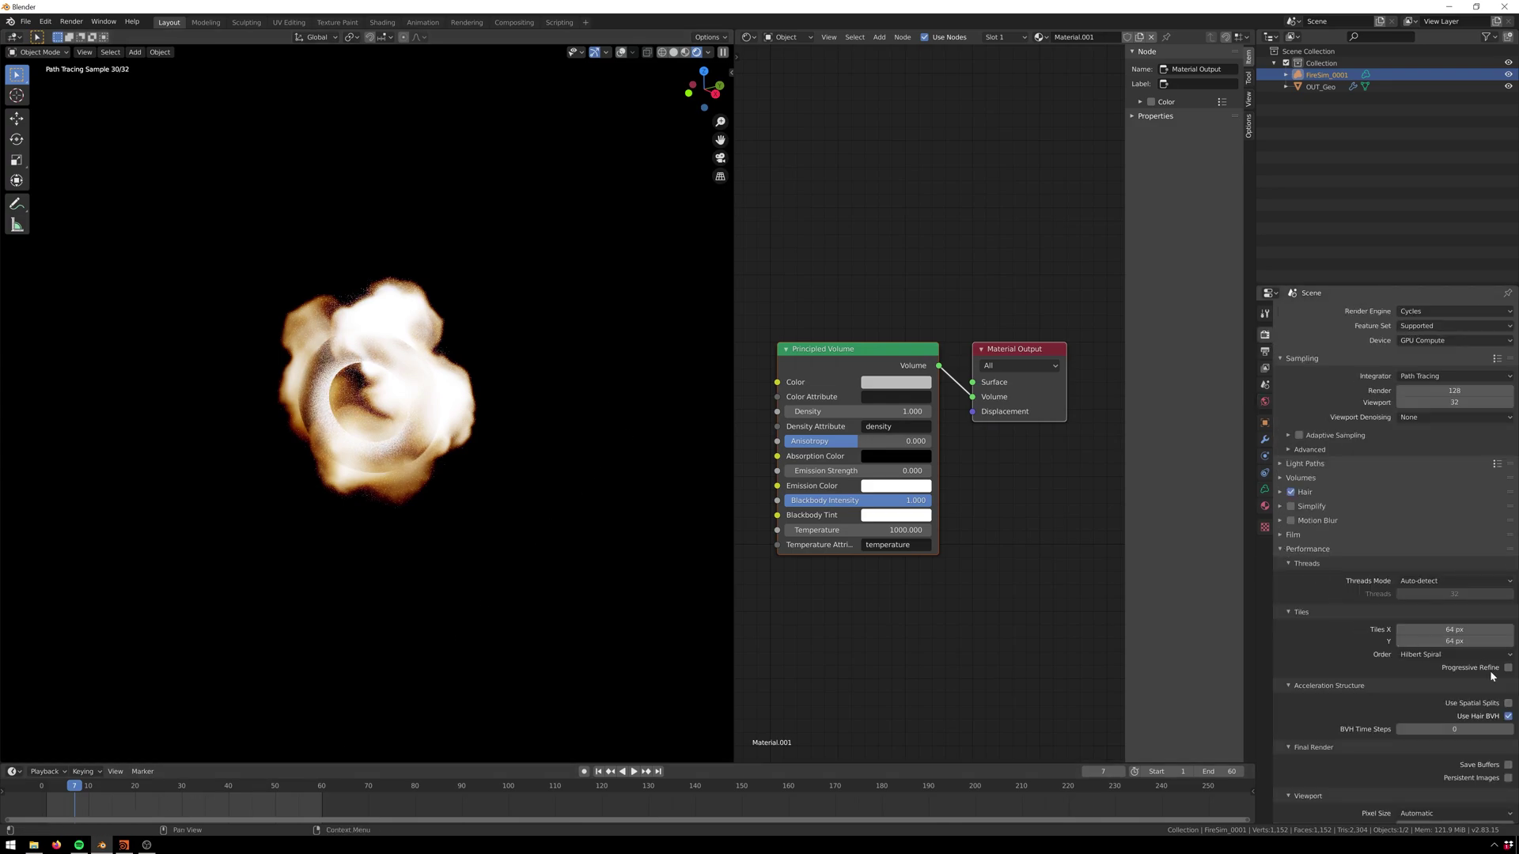